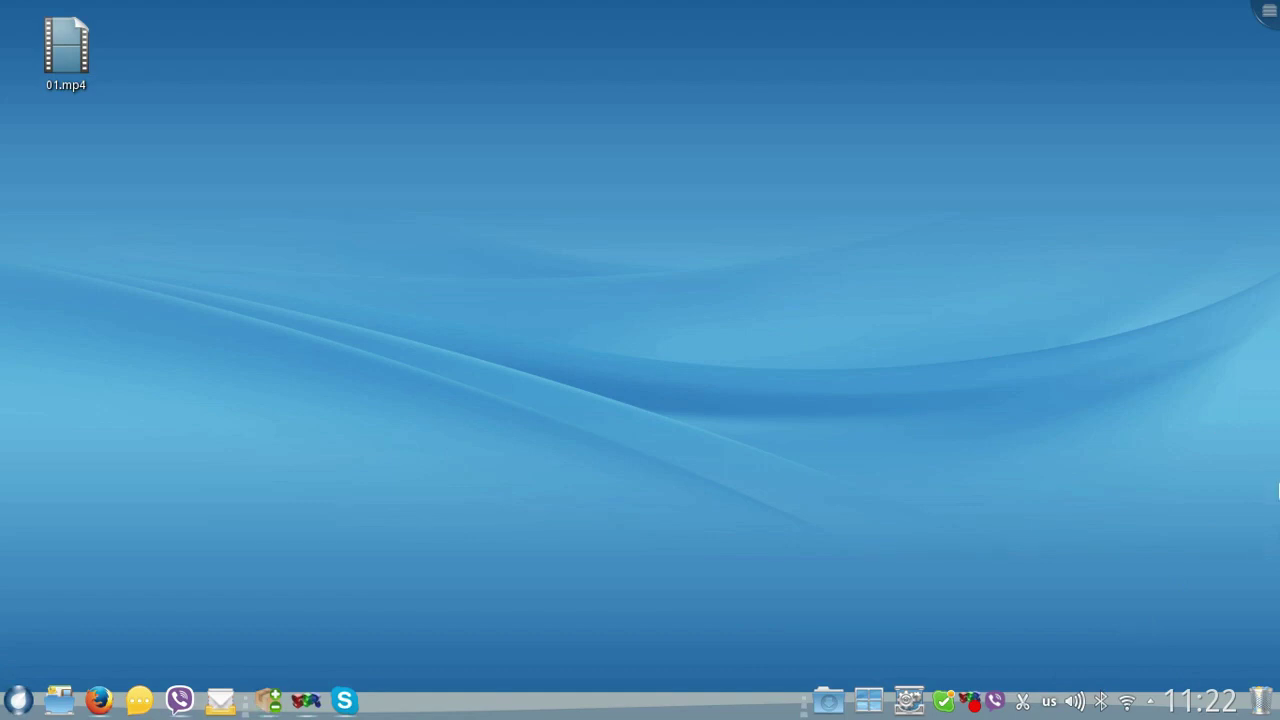
- Open the trash widget's context menu at the right end of the taskbar
{"action": "right_click", "coordinate": [1262, 700]}
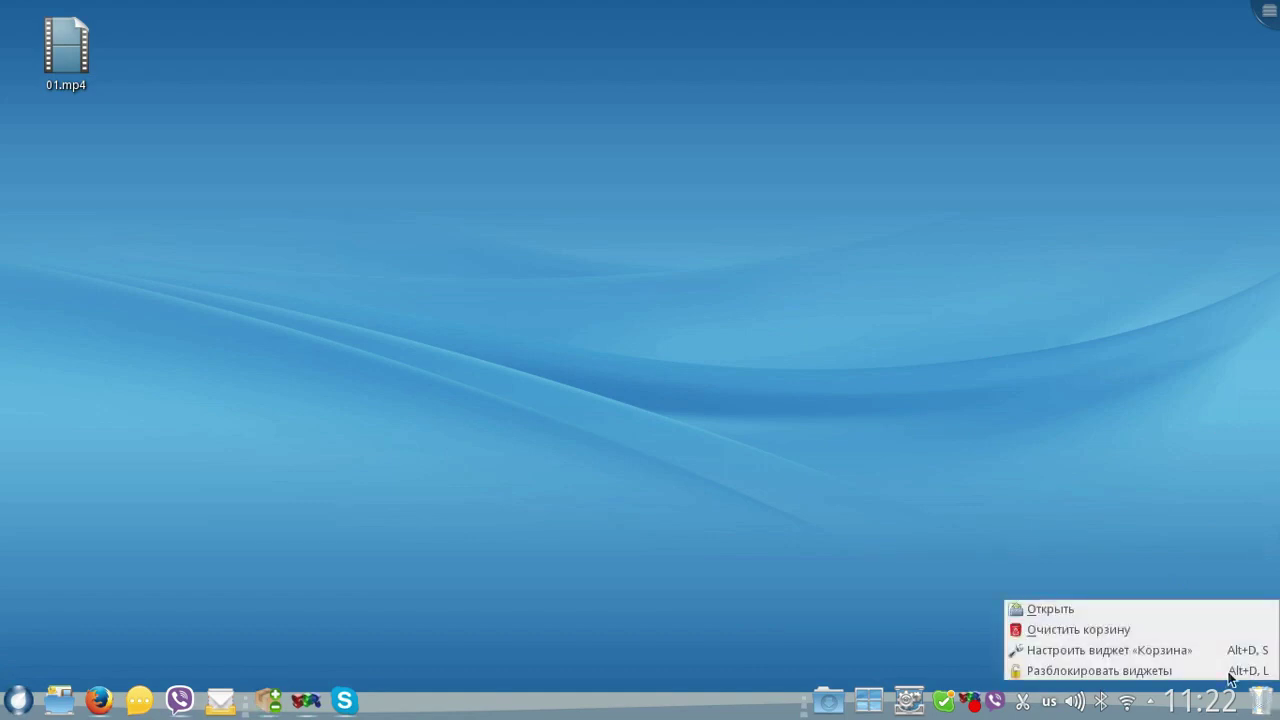
- Empty the trash, then preview Загрузки and browse into музыка and back
{"action": "left_click", "coordinate": [1122, 636]}
{"action": "key", "text": "Return"}
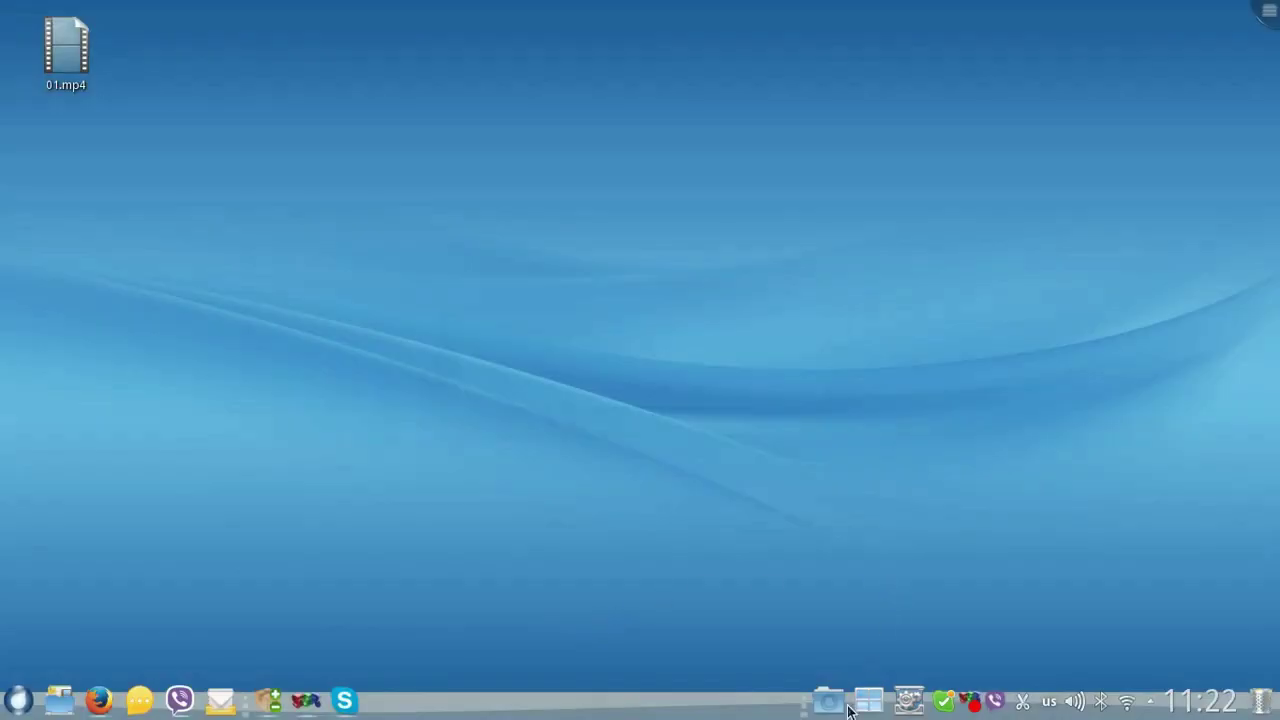
{"action": "left_click", "coordinate": [827, 712]}
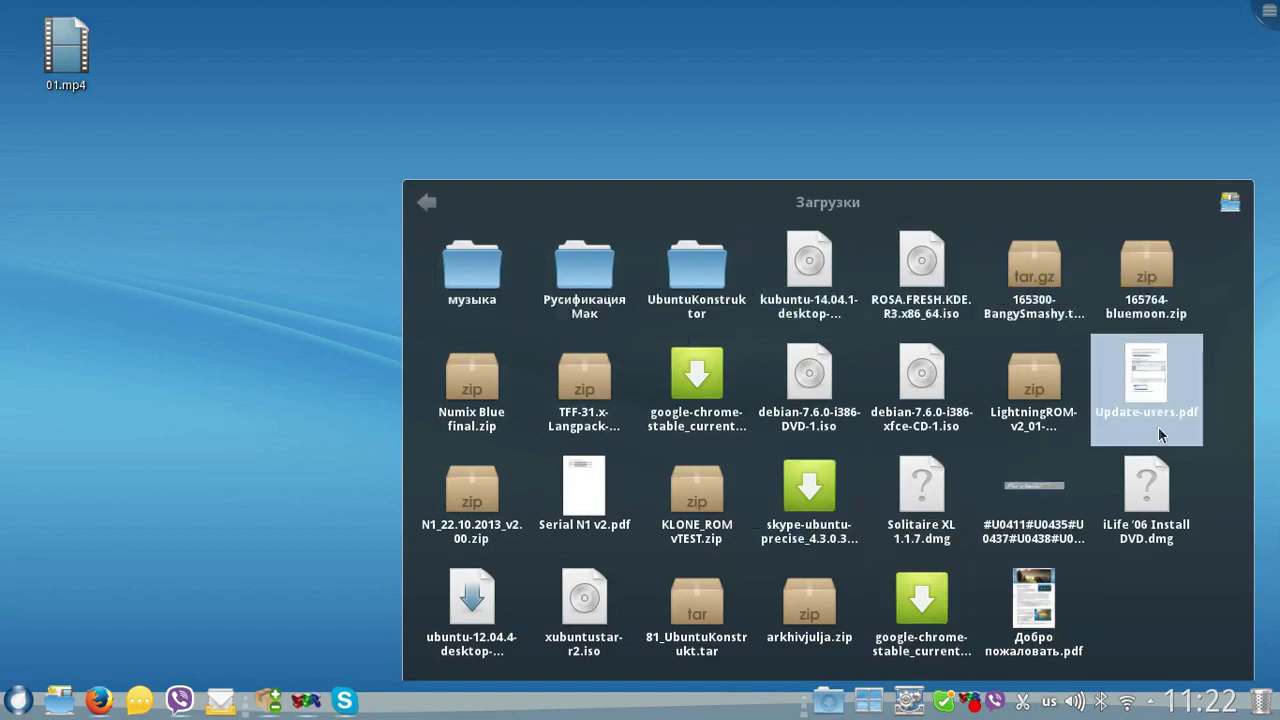
{"action": "left_click", "coordinate": [472, 268]}
{"action": "mouse_move", "coordinate": [501, 272]}
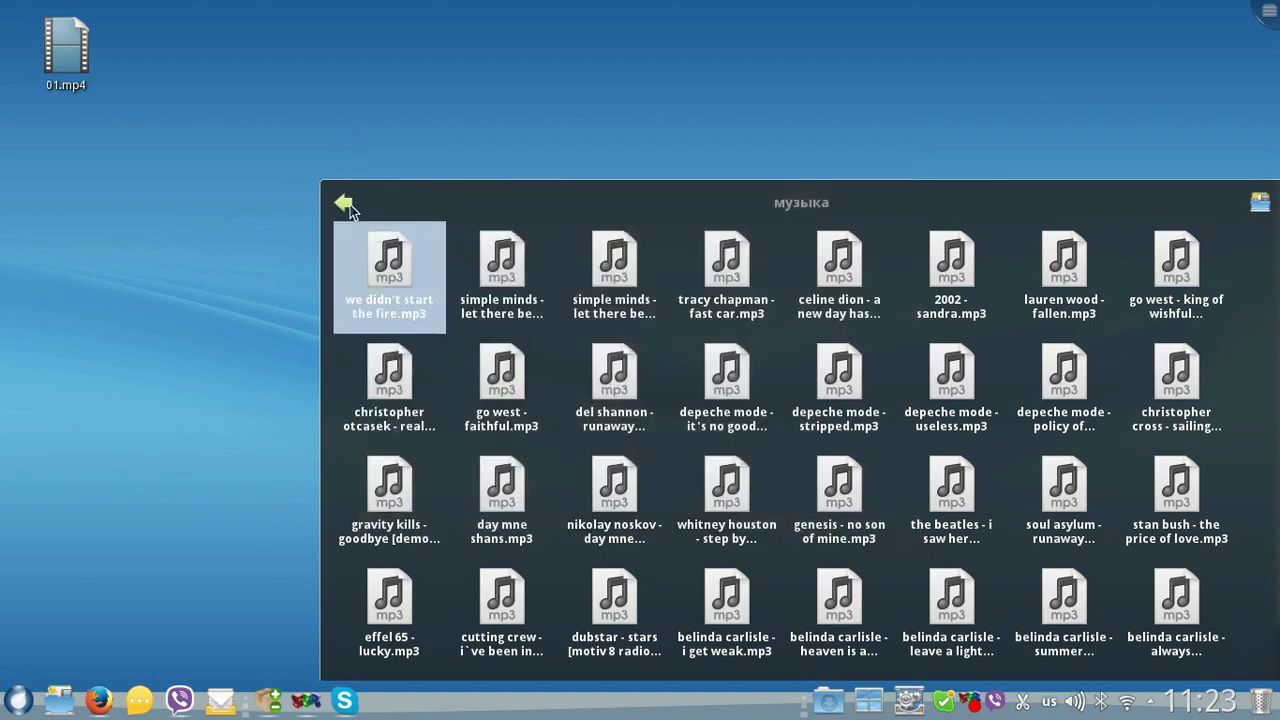
{"action": "left_click", "coordinate": [346, 205]}
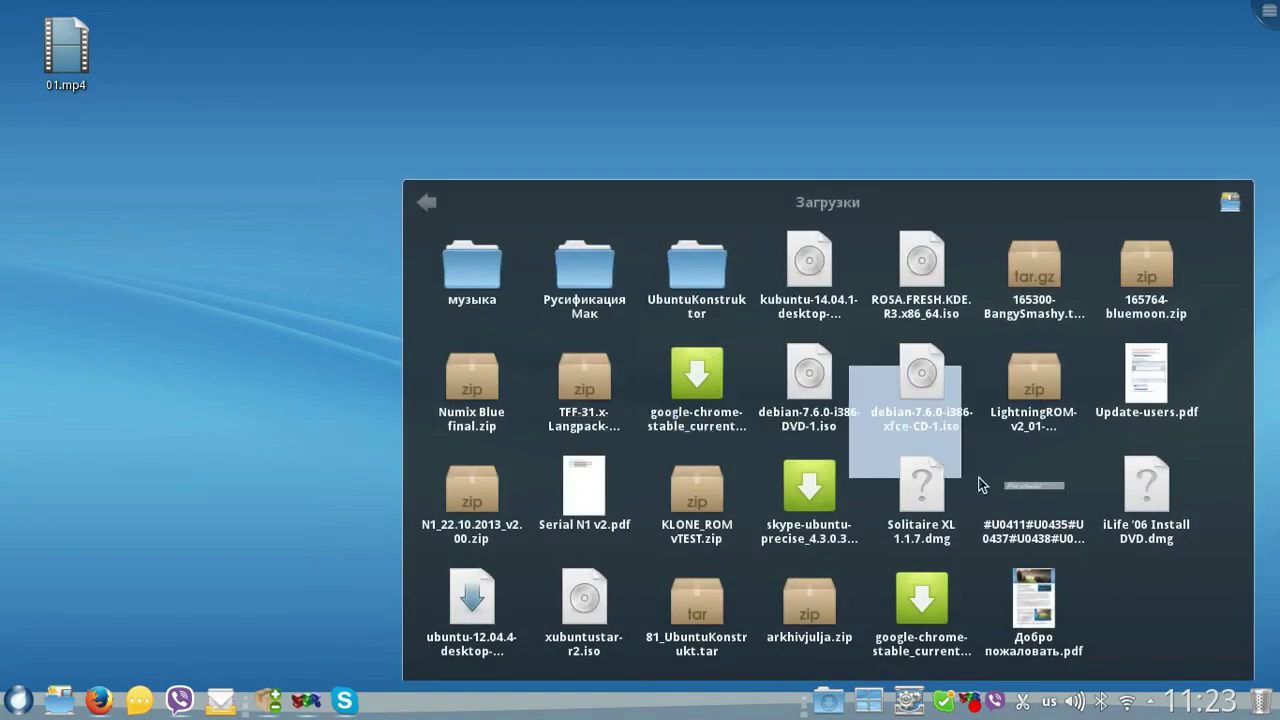
- Open Загрузки in a Dolphin window, reposition it and scroll its file list
{"action": "left_click", "coordinate": [1229, 205]}
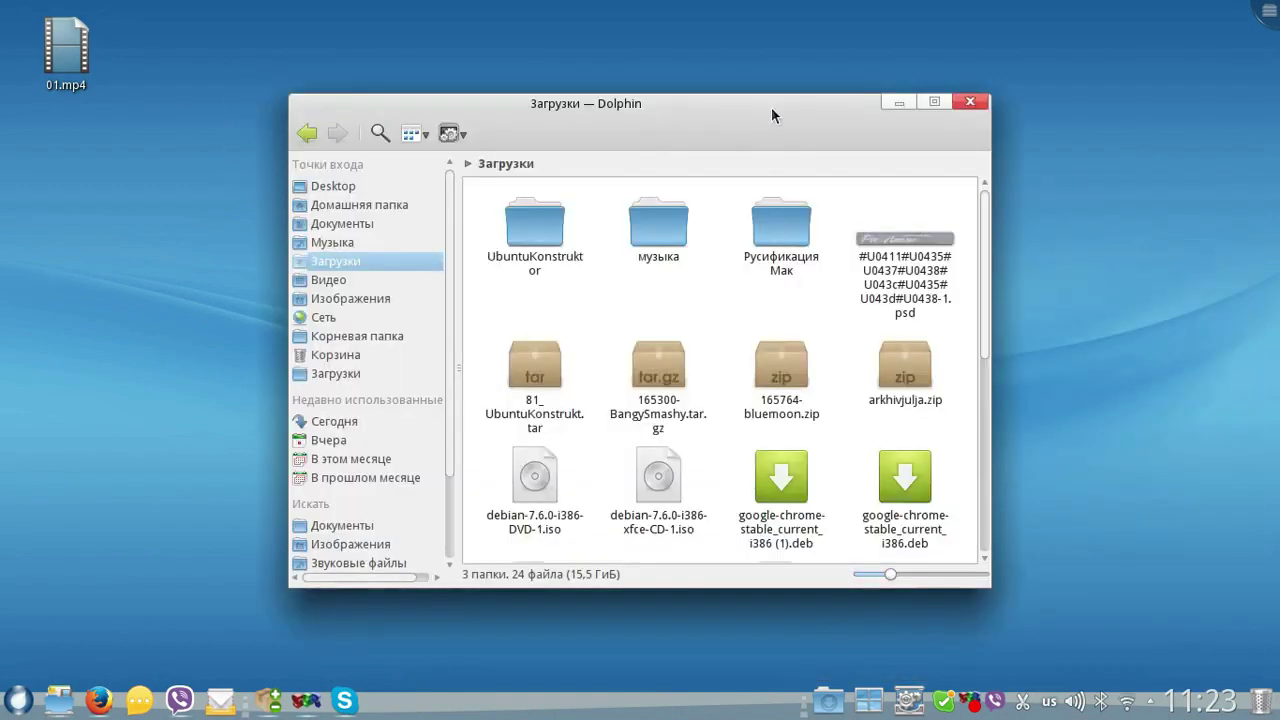
{"action": "left_click_drag", "start_coordinate": [771, 115], "coordinate": [706, 101]}
{"action": "scroll", "coordinate": [549, 296], "scroll_direction": "down", "scroll_amount": 5}
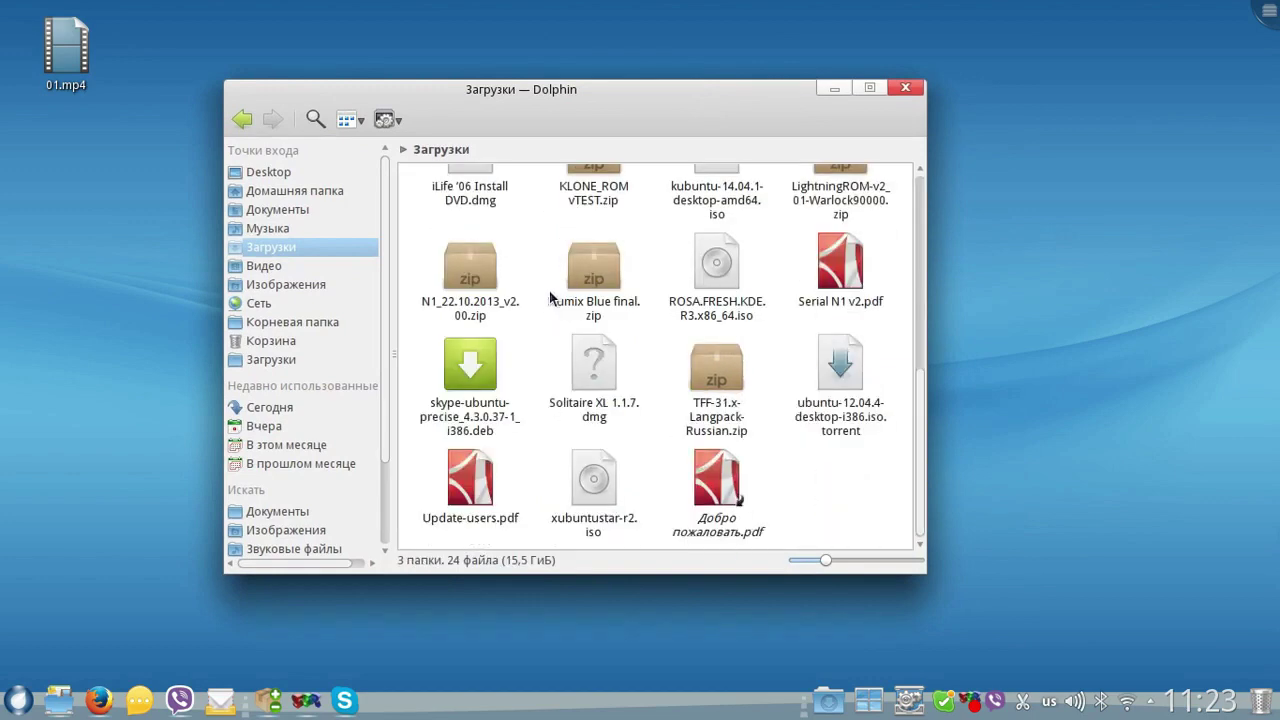
{"action": "scroll", "coordinate": [381, 308], "scroll_direction": "down", "scroll_amount": 2}
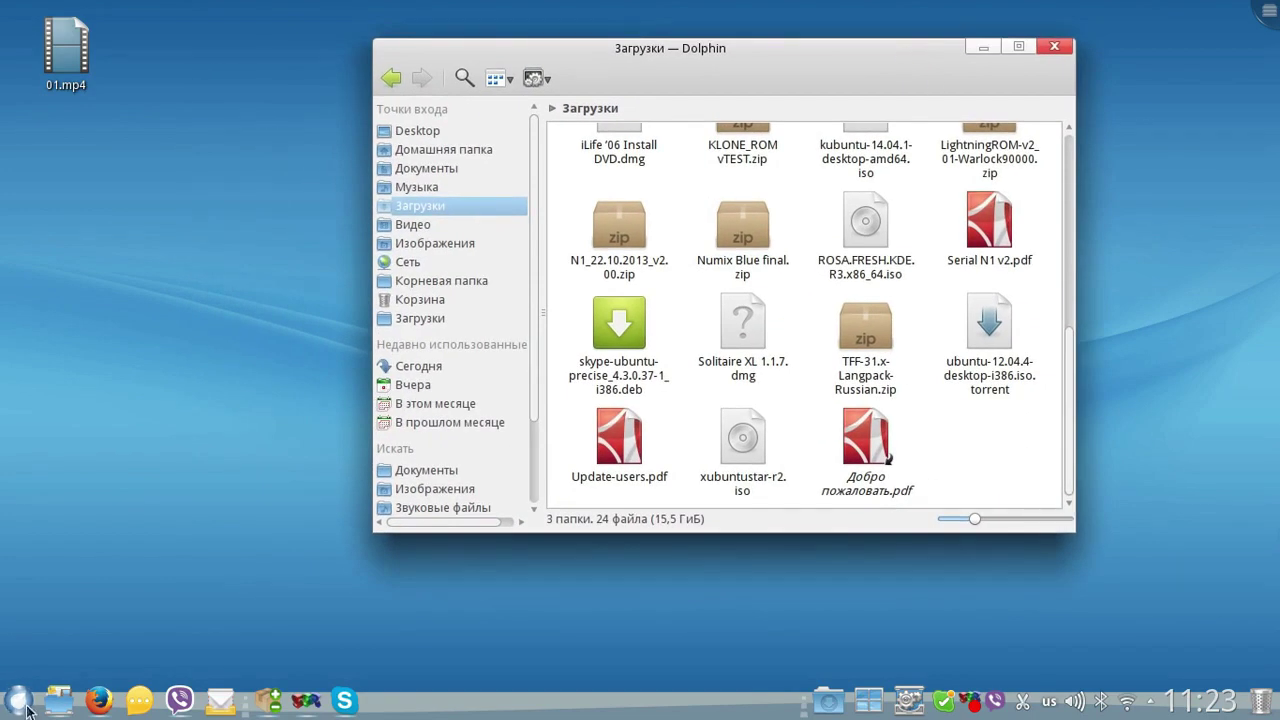
- Open the full-screen launcher, scroll its pages, and switch to the TimeFrame timeline
{"action": "left_click", "coordinate": [20, 700]}
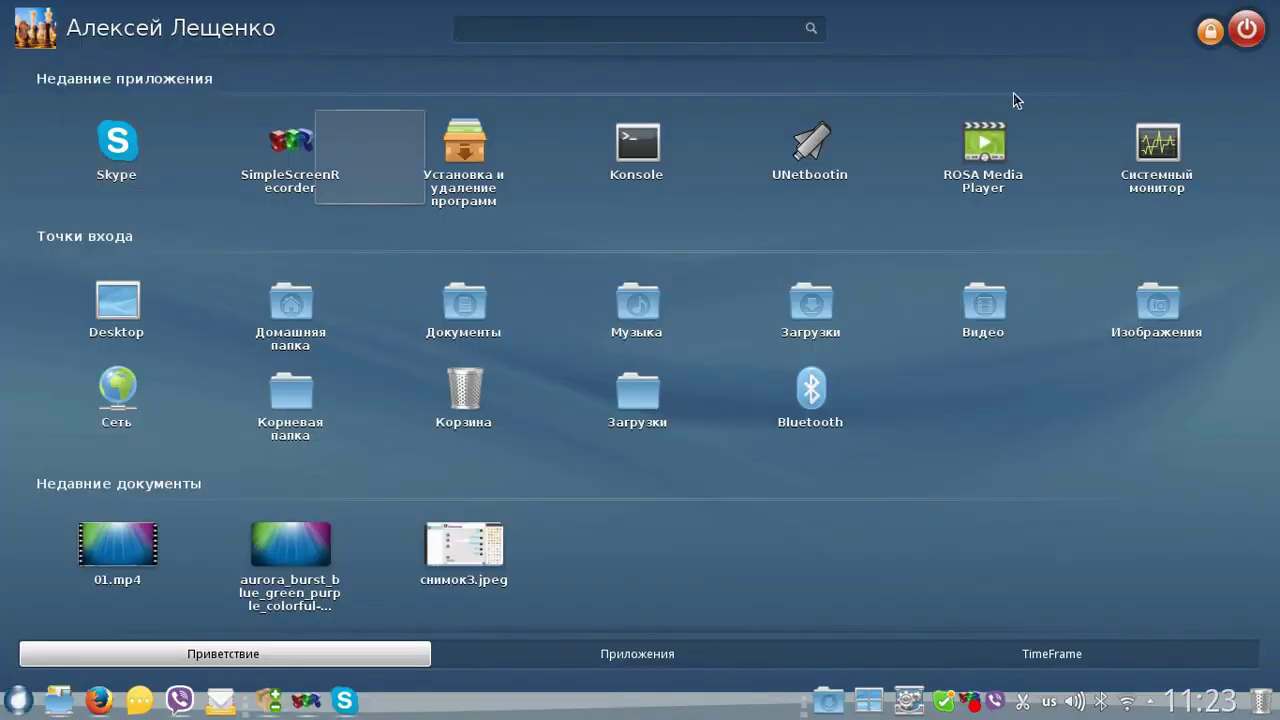
{"action": "scroll", "coordinate": [500, 330], "scroll_direction": "down", "scroll_amount": 2}
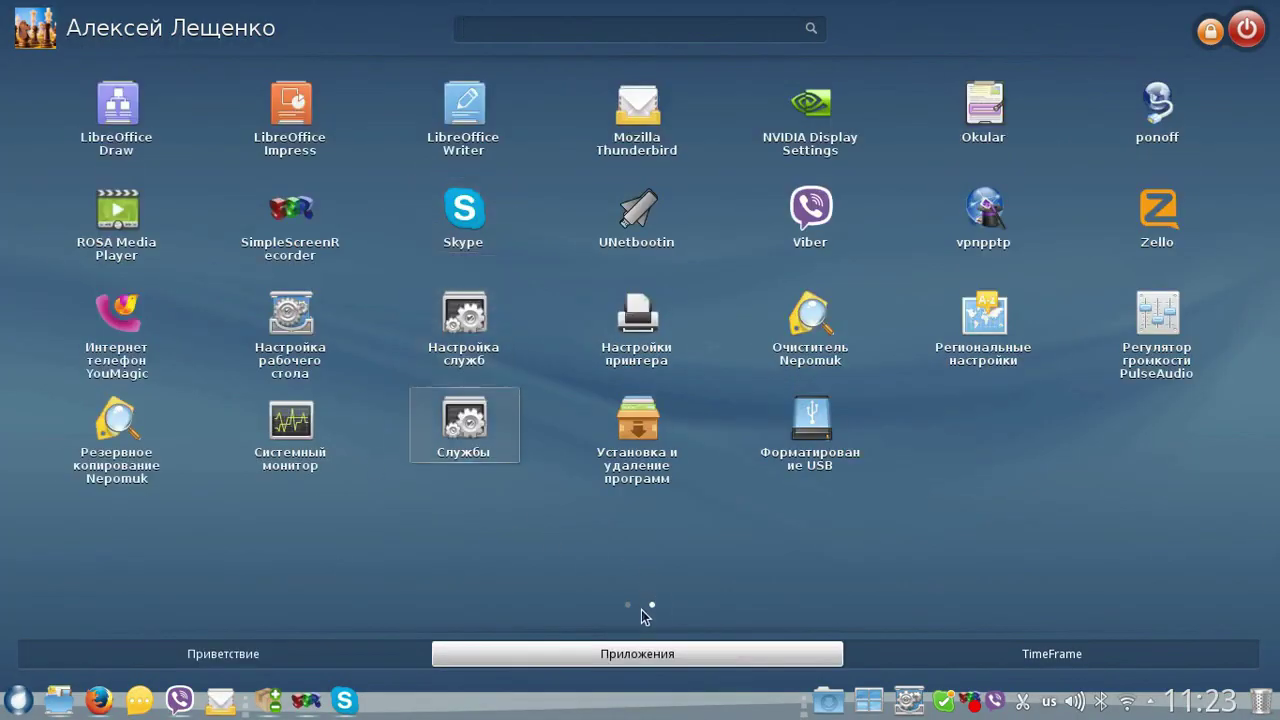
{"action": "scroll", "coordinate": [641, 609], "scroll_direction": "up", "scroll_amount": 1}
{"action": "scroll", "coordinate": [386, 614], "scroll_direction": "down", "scroll_amount": 1}
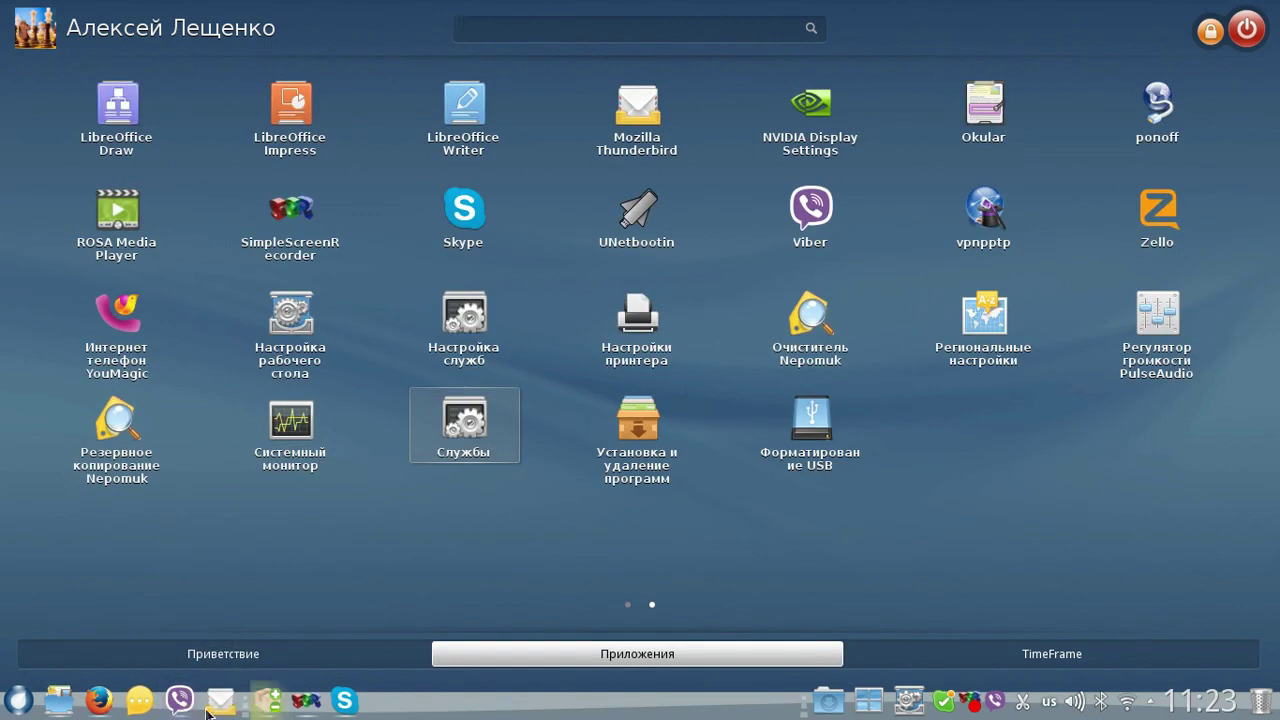
{"action": "mouse_move", "coordinate": [98, 700]}
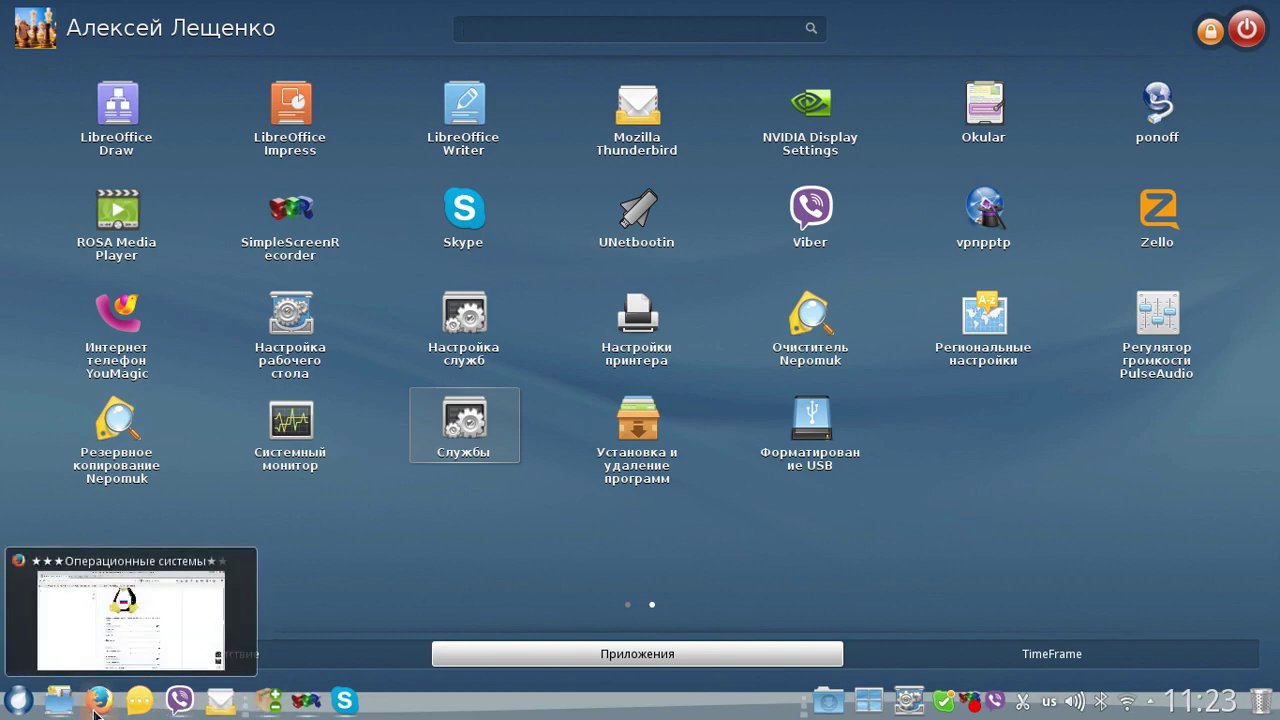
{"action": "left_click", "coordinate": [906, 656]}
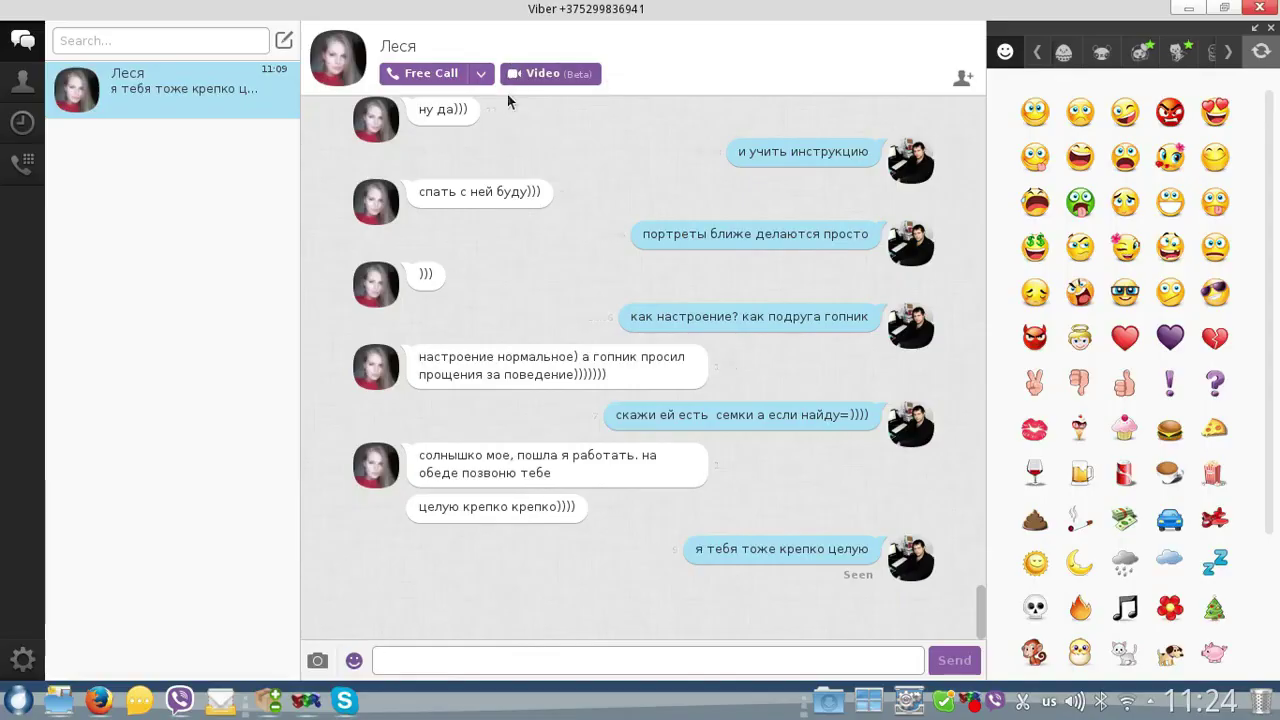
{"action": "left_click", "coordinate": [1198, 10]}
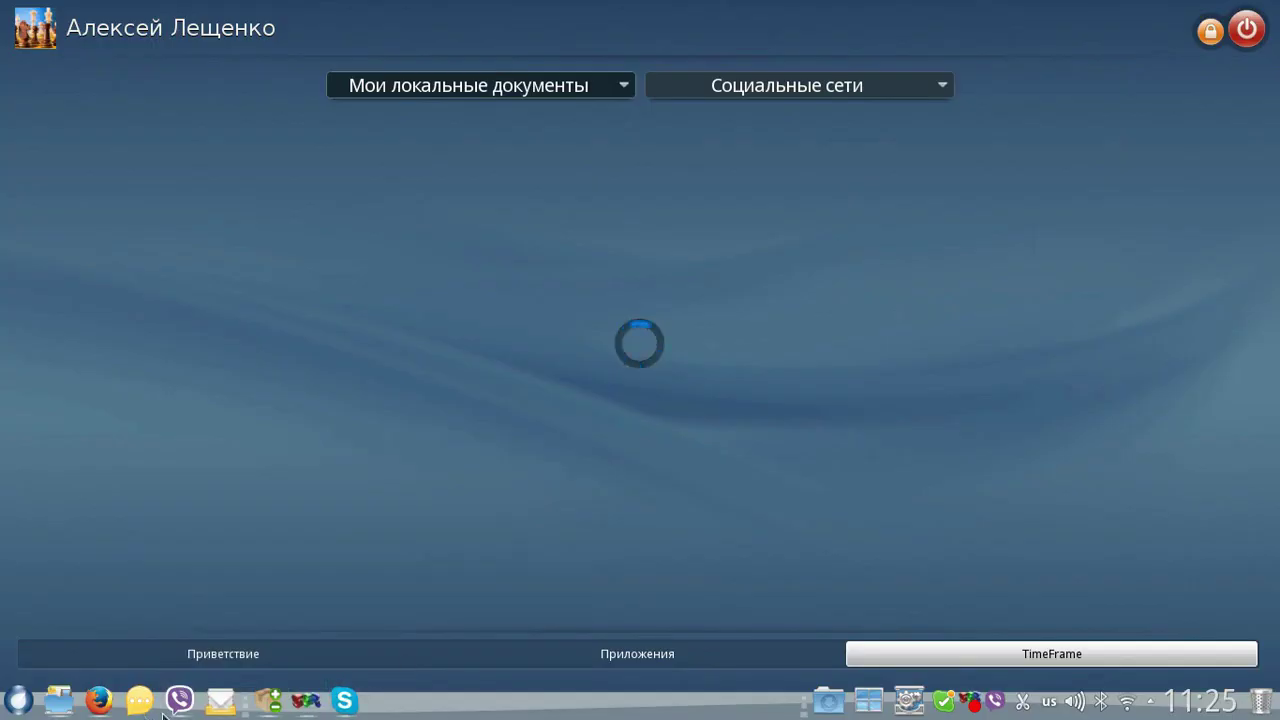
{"action": "mouse_move", "coordinate": [266, 701]}
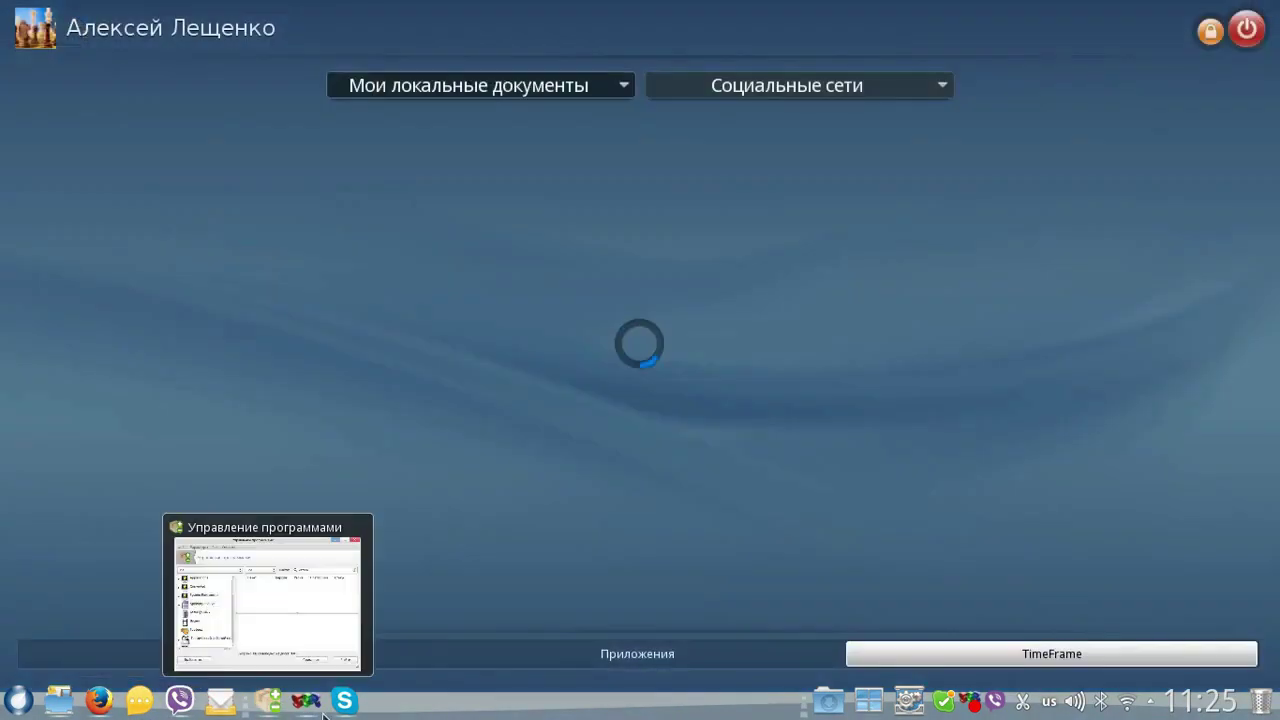
{"action": "left_click", "coordinate": [280, 600]}
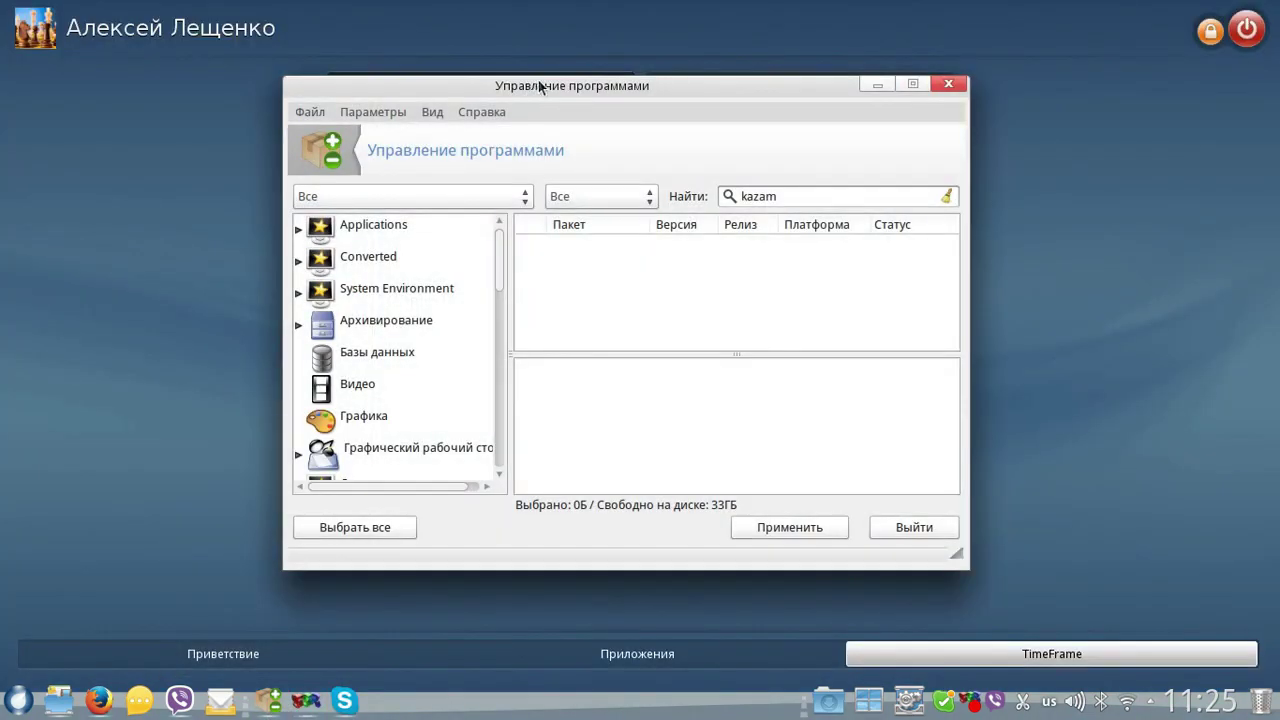
{"action": "mouse_move", "coordinate": [500, 81]}
{"action": "left_mouse_down"}
{"action": "mouse_move", "coordinate": [307, 100]}
{"action": "mouse_move", "coordinate": [293, 64]}
{"action": "left_mouse_up"}
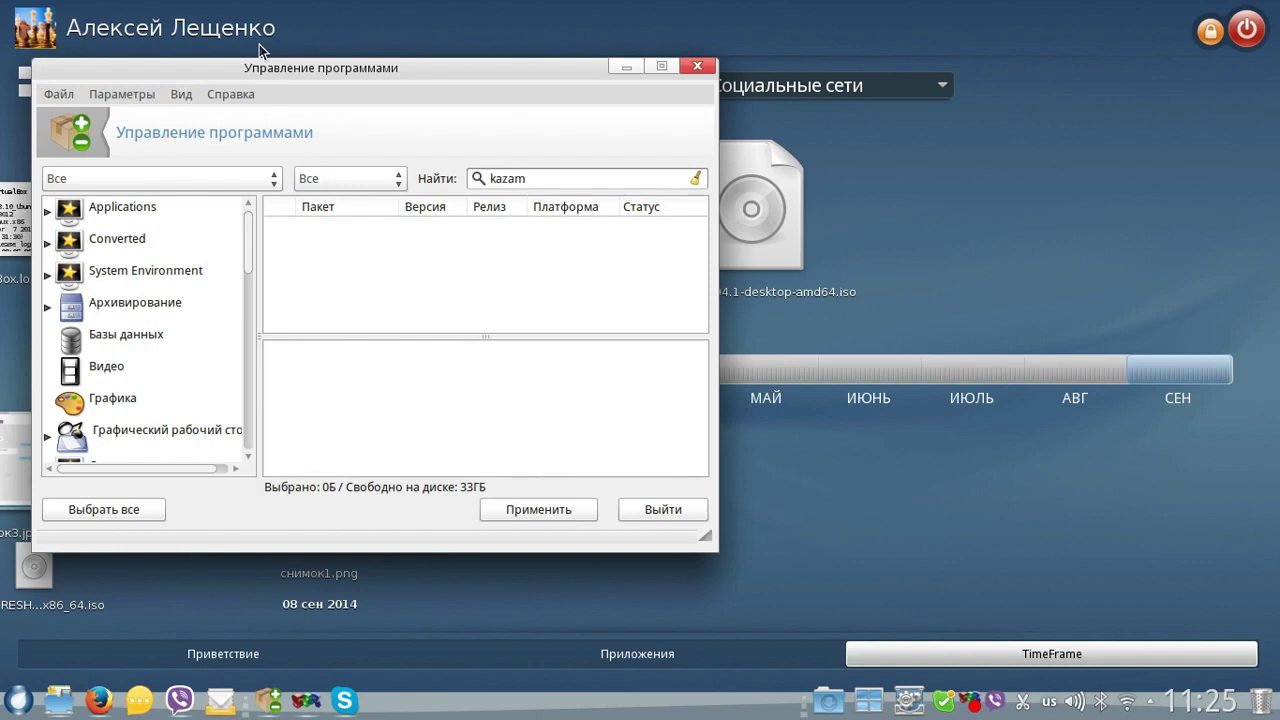
{"action": "left_click", "coordinate": [626, 67]}
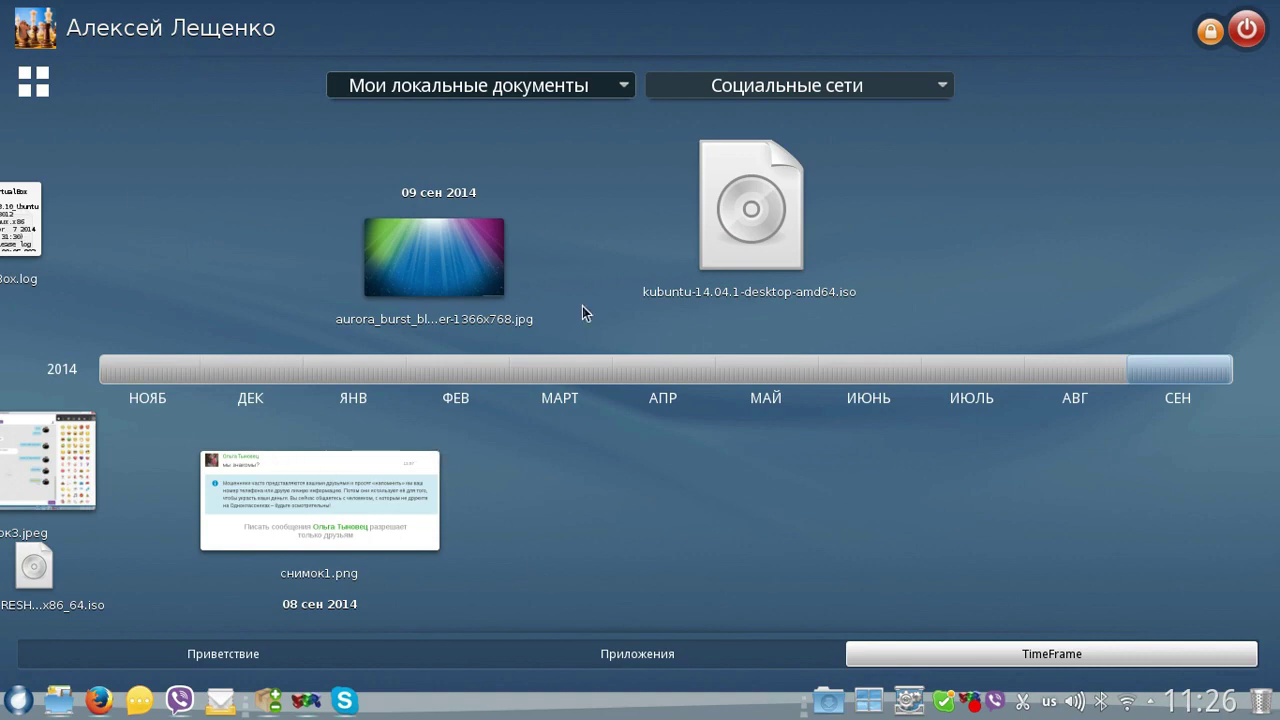
- Move the TimeFrame timeline back through November to December 2013
{"action": "left_click", "coordinate": [160, 368]}
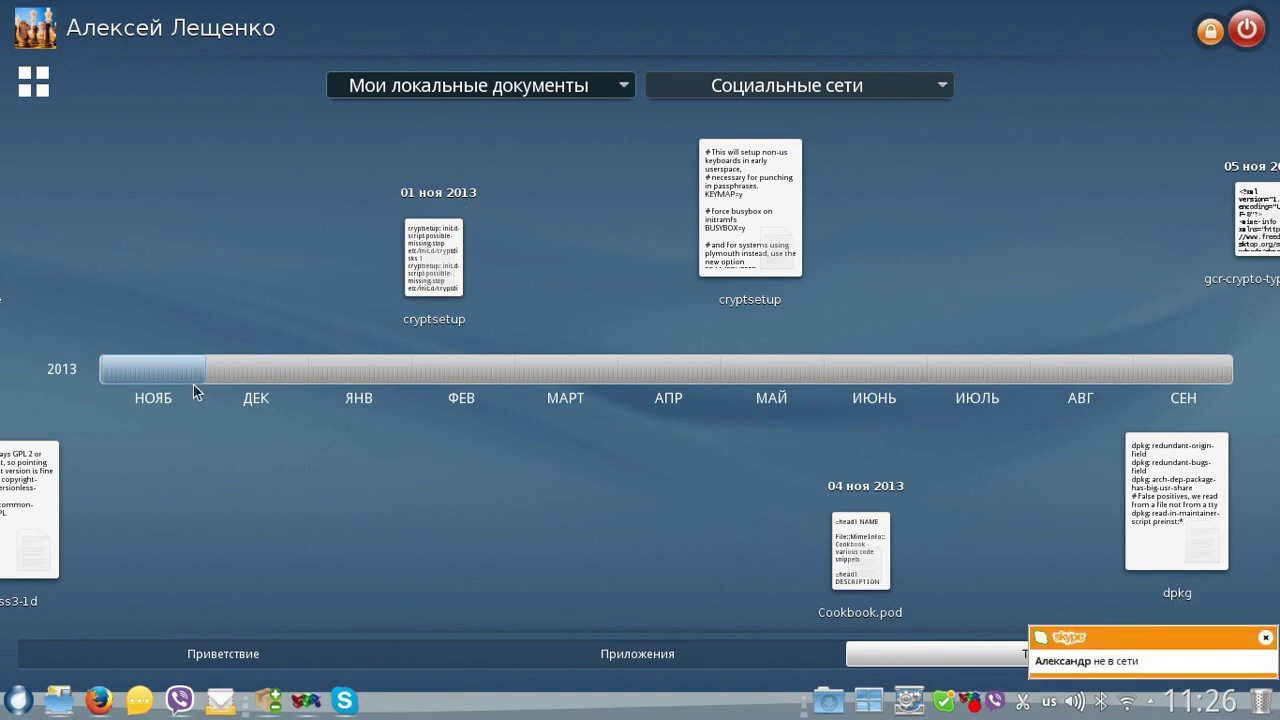
{"action": "left_click", "coordinate": [272, 366]}
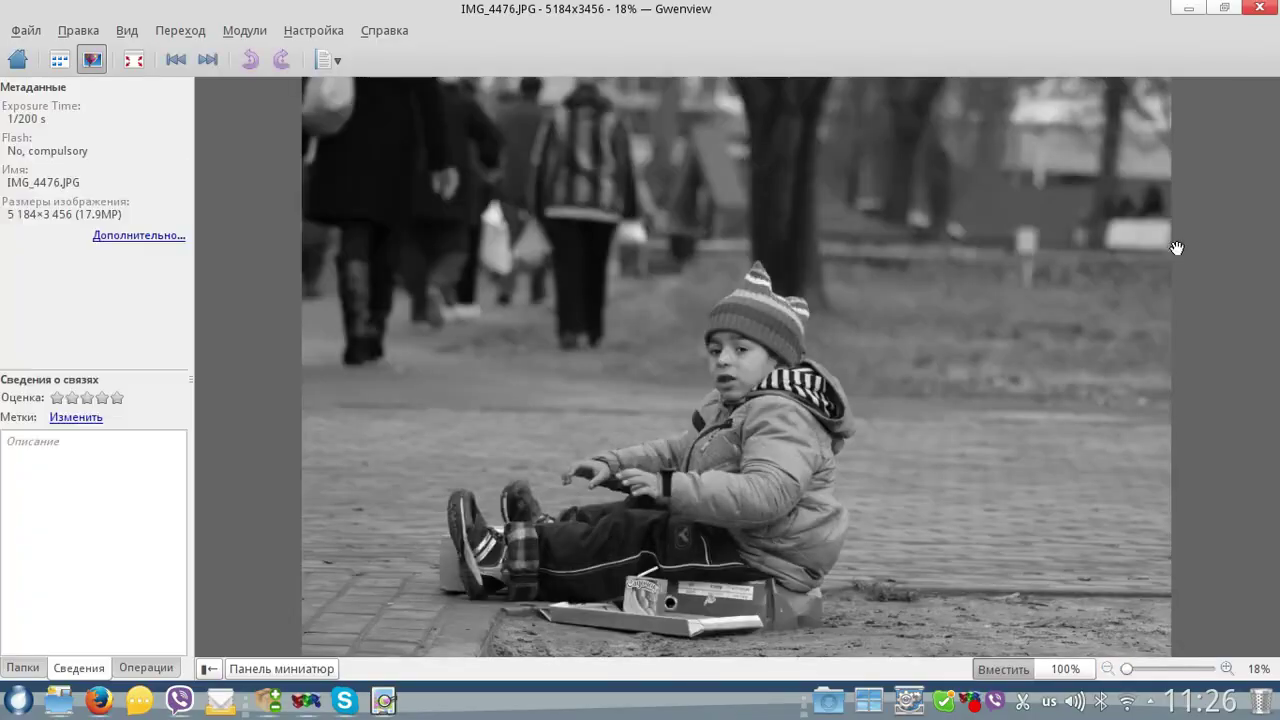
- Zoom the Gwenview photo to 45% and back out, then close the viewer
{"action": "left_click", "coordinate": [1143, 668]}
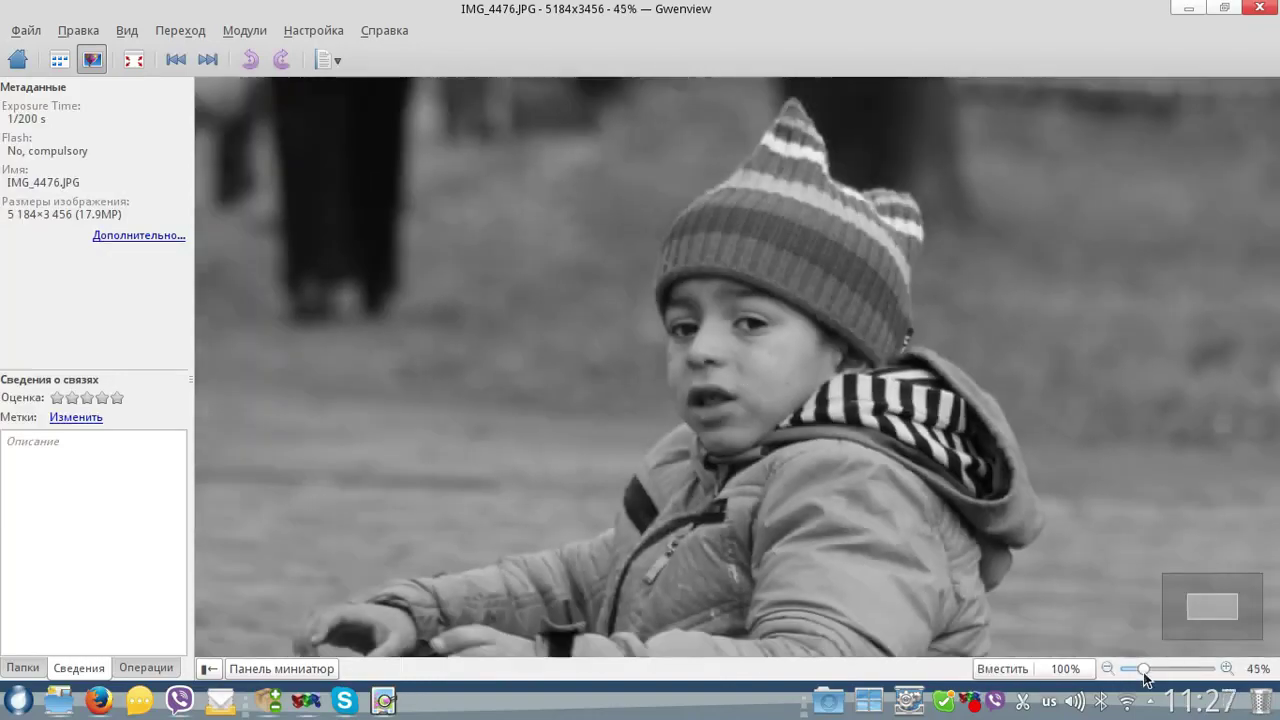
{"action": "left_click_drag", "start_coordinate": [1140, 678], "coordinate": [1128, 684]}
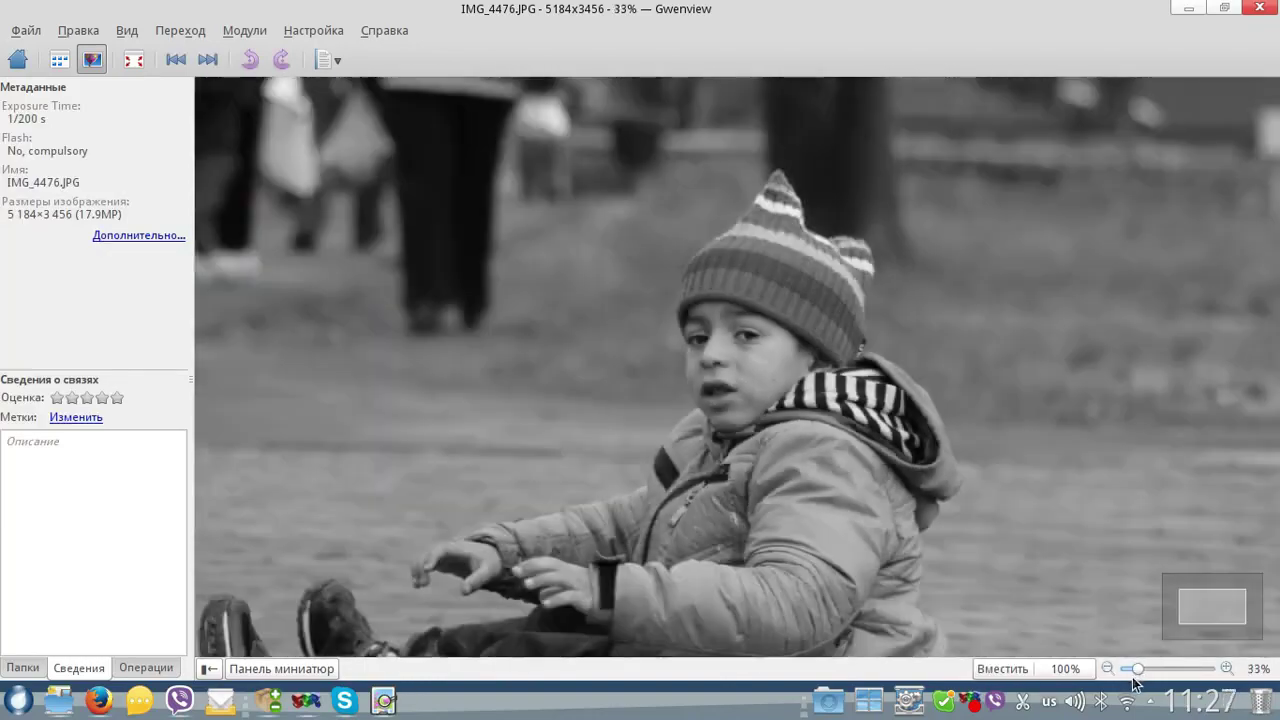
{"action": "left_click", "coordinate": [1252, 12]}
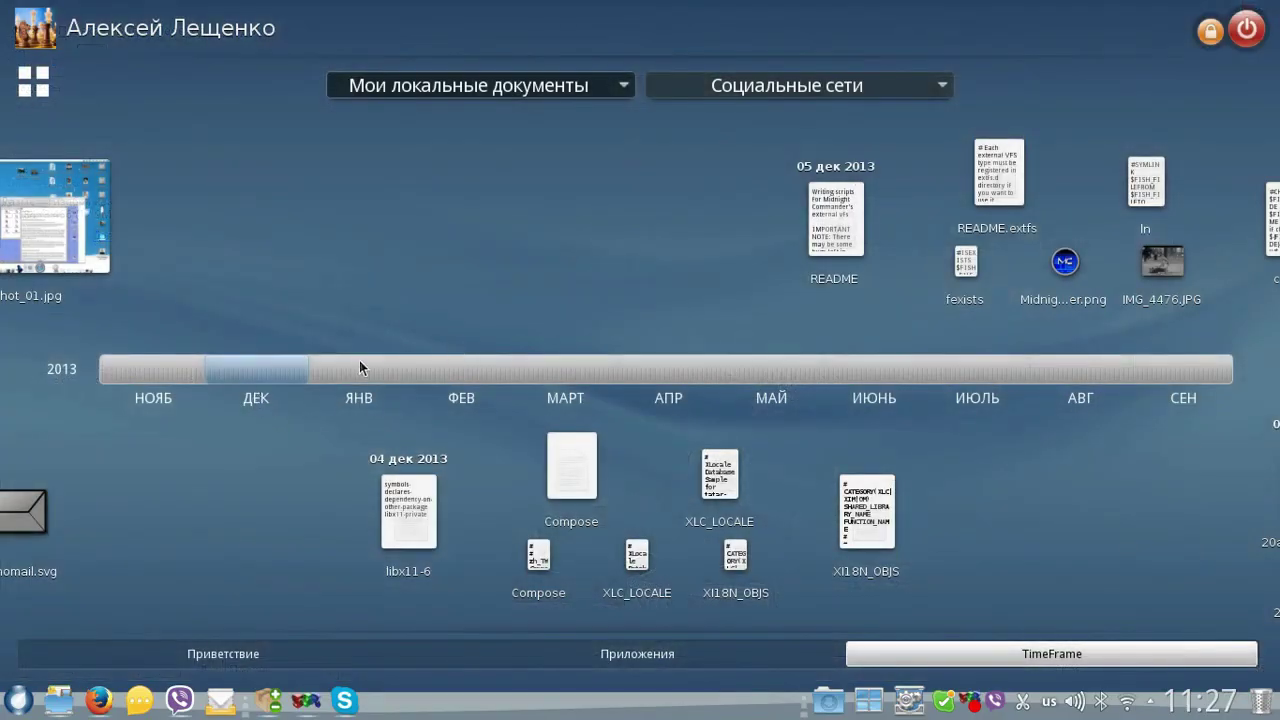
- Advance the timeline through March and April 2014, close the second photo, and show May 2014
{"action": "left_click_drag", "start_coordinate": [365, 370], "coordinate": [547, 370]}
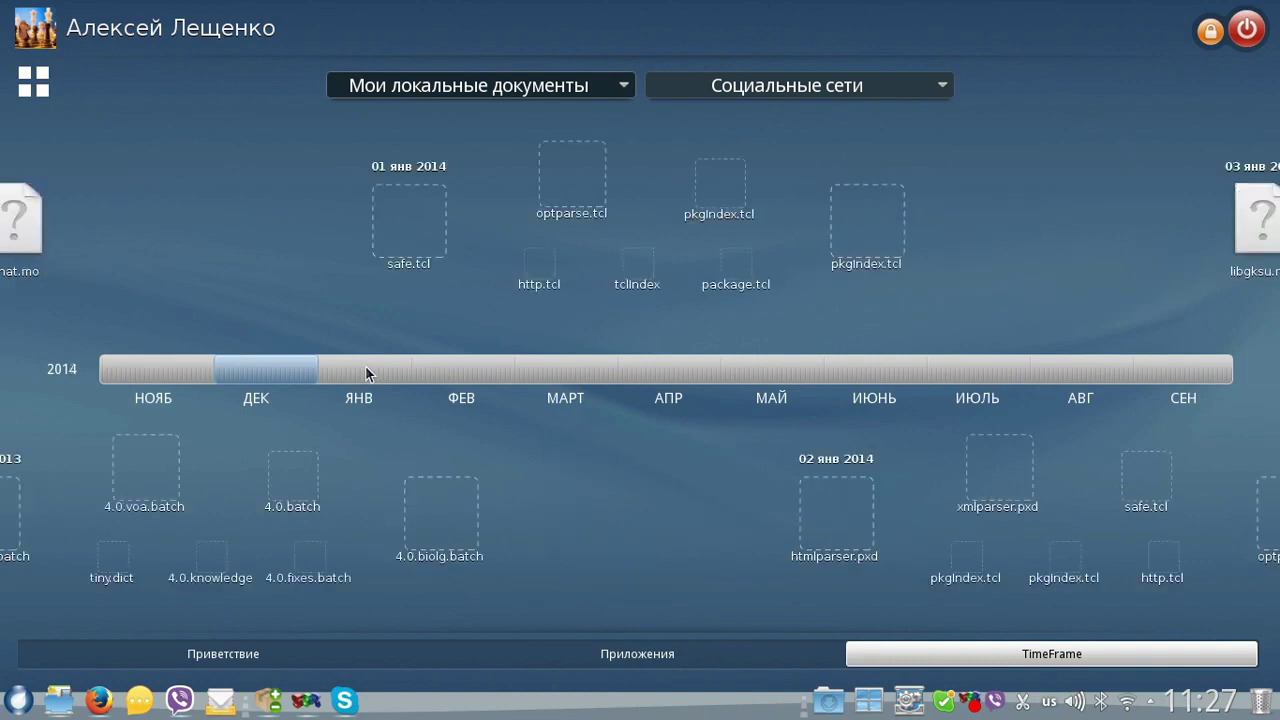
{"action": "left_click", "coordinate": [547, 368]}
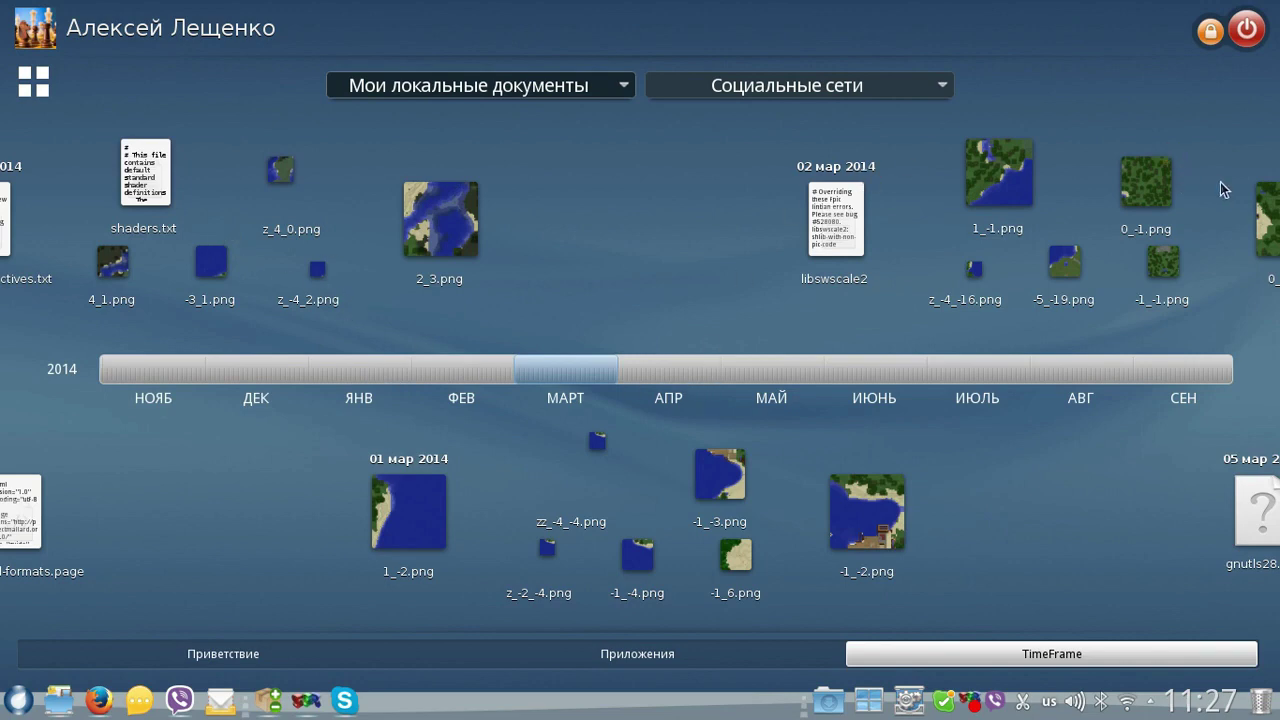
{"action": "left_click", "coordinate": [662, 368]}
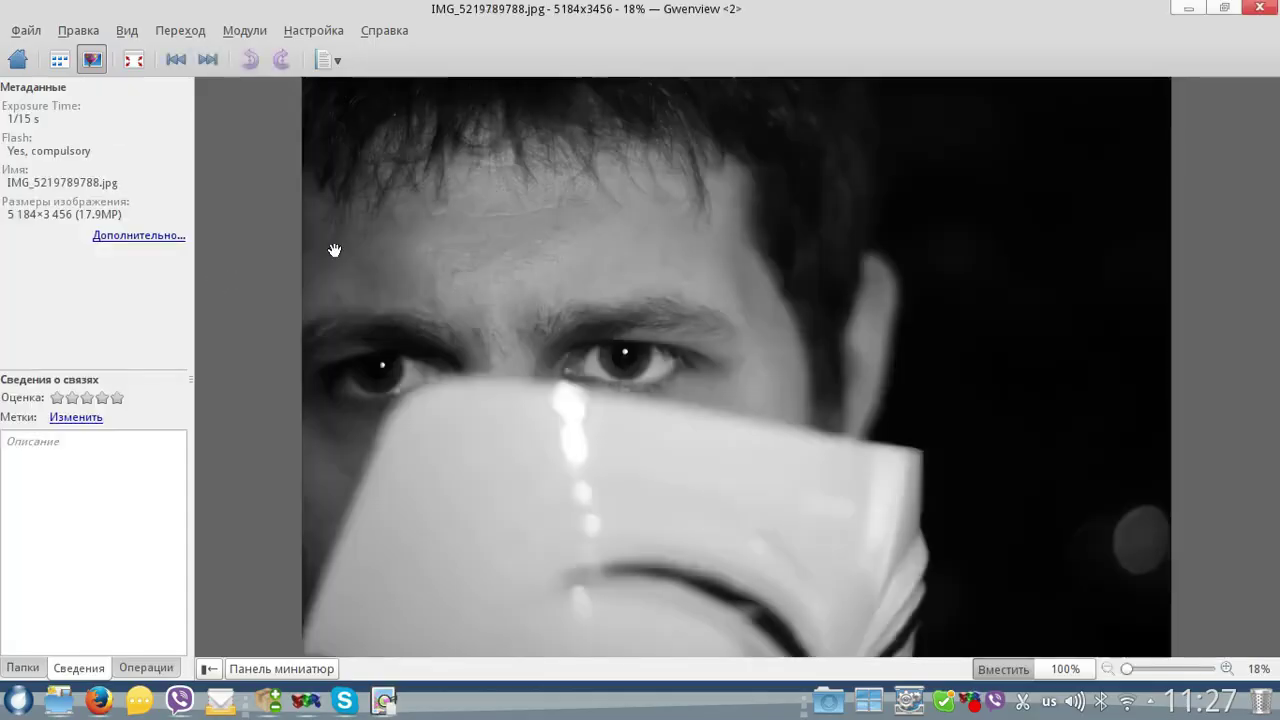
{"action": "left_click", "coordinate": [1259, 8]}
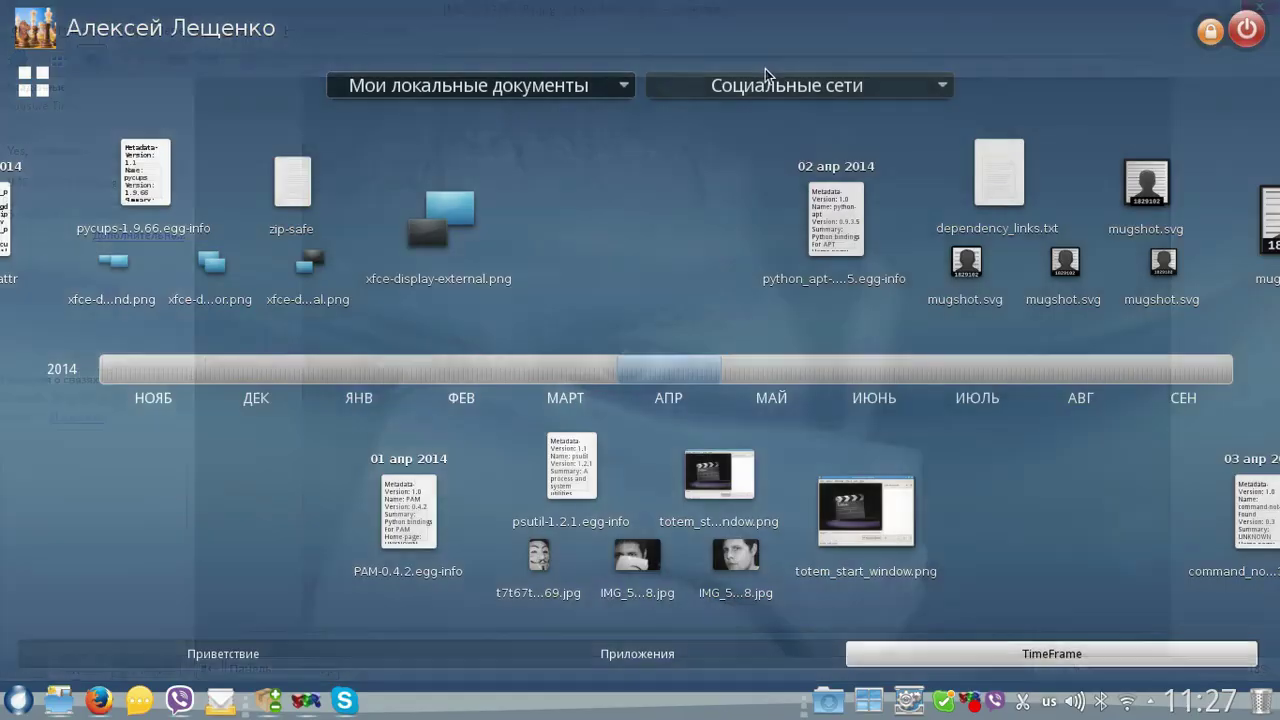
{"action": "left_click", "coordinate": [749, 375]}
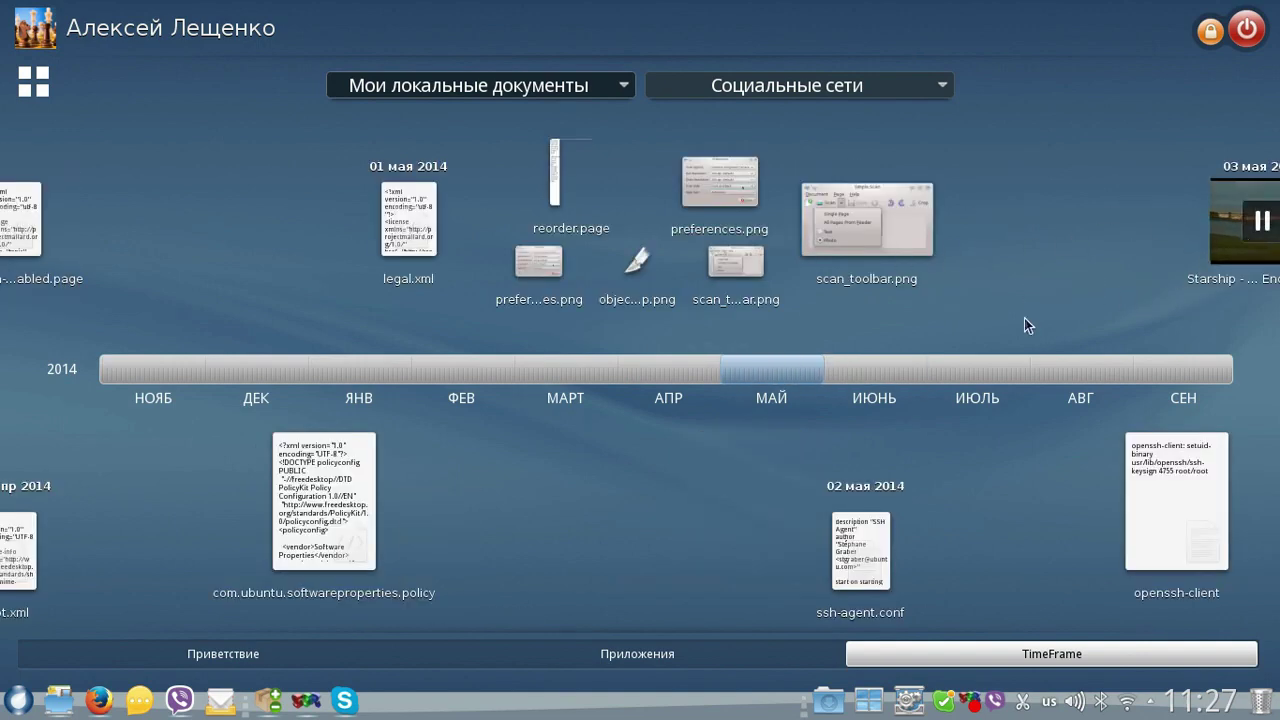
{"action": "mouse_move", "coordinate": [1245, 221]}
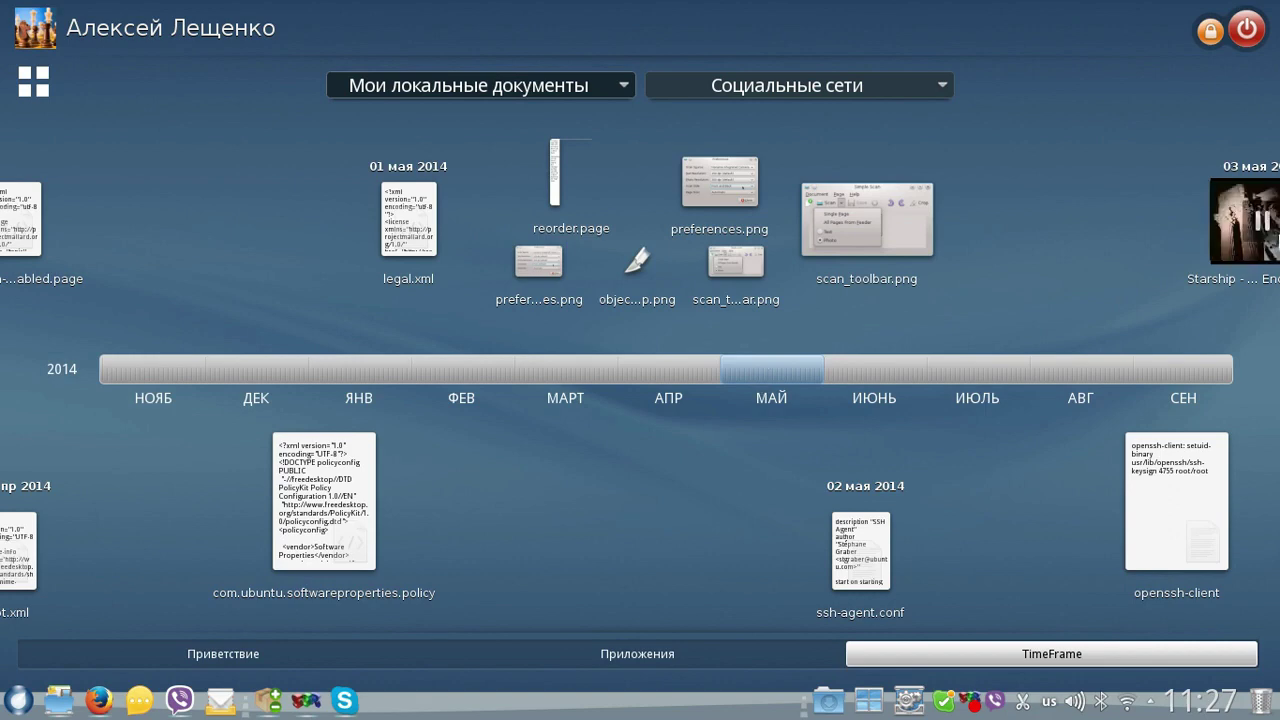
- Minimize the Dolphin Загрузки window, open and close the launcher, then preview the virtual-desktop overview
{"action": "scroll", "coordinate": [1273, 245], "scroll_direction": "up", "scroll_amount": 2}
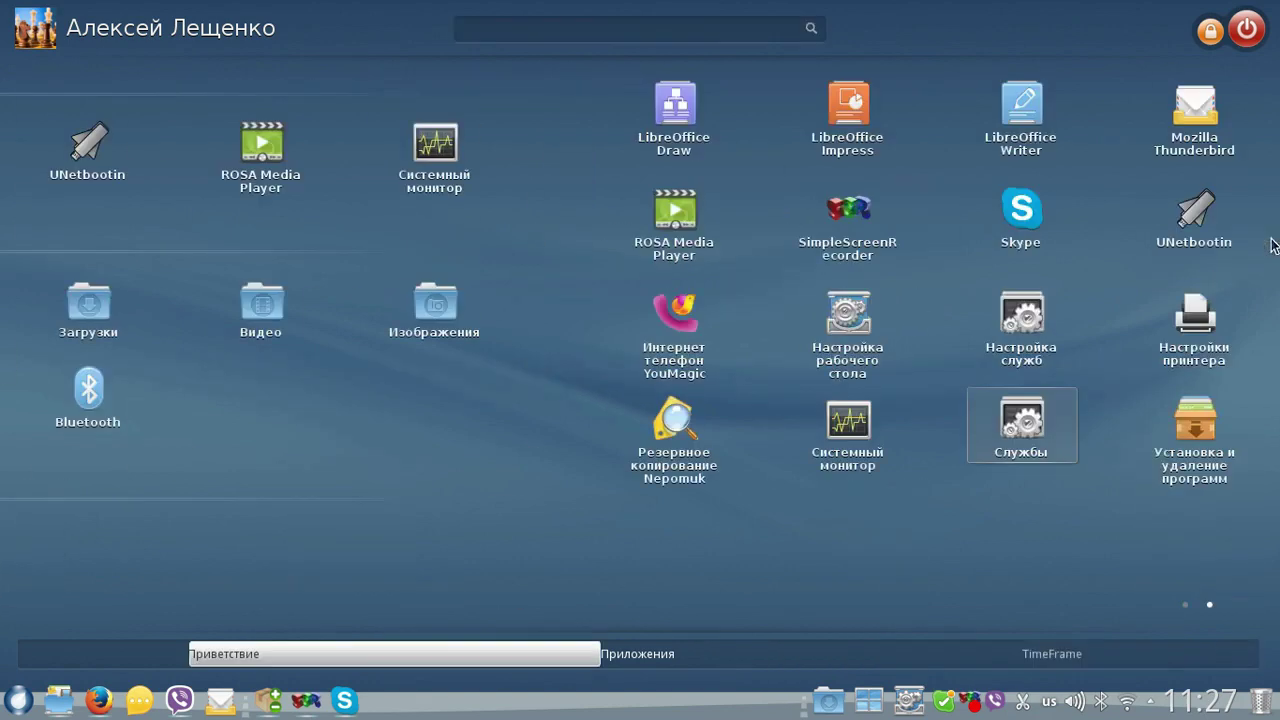
{"action": "left_click", "coordinate": [1080, 100]}
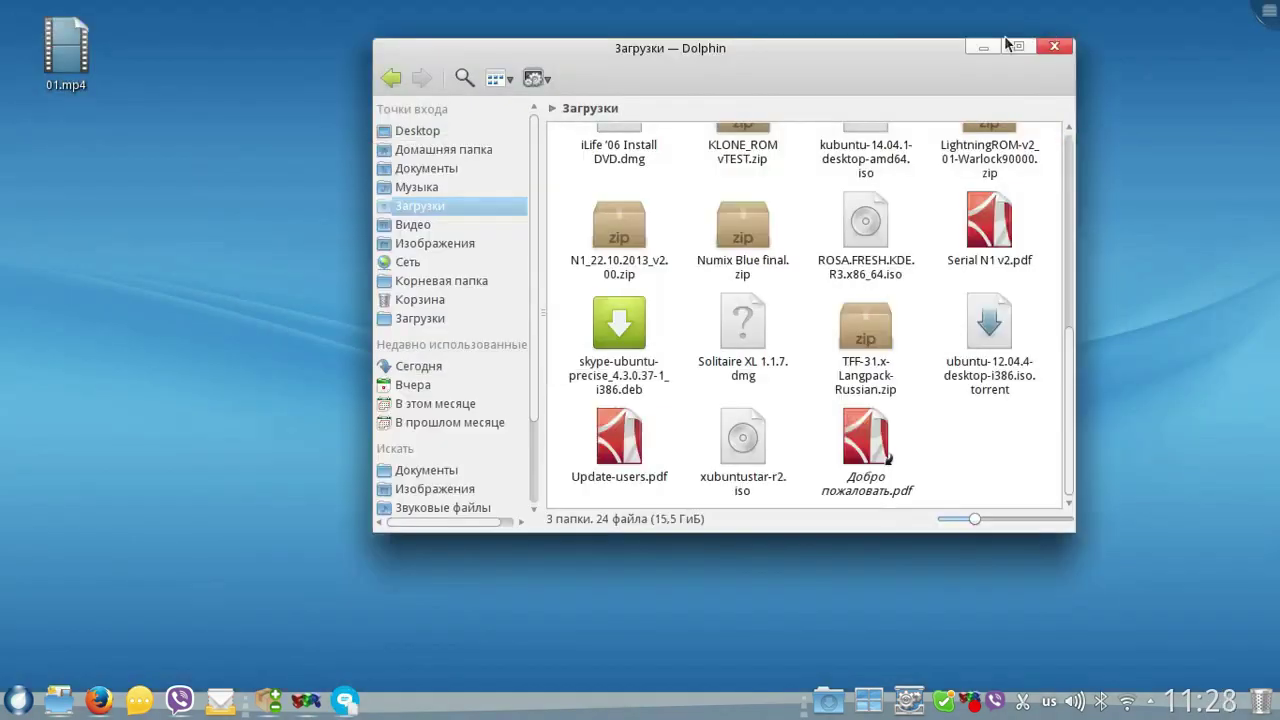
{"action": "left_click", "coordinate": [984, 42]}
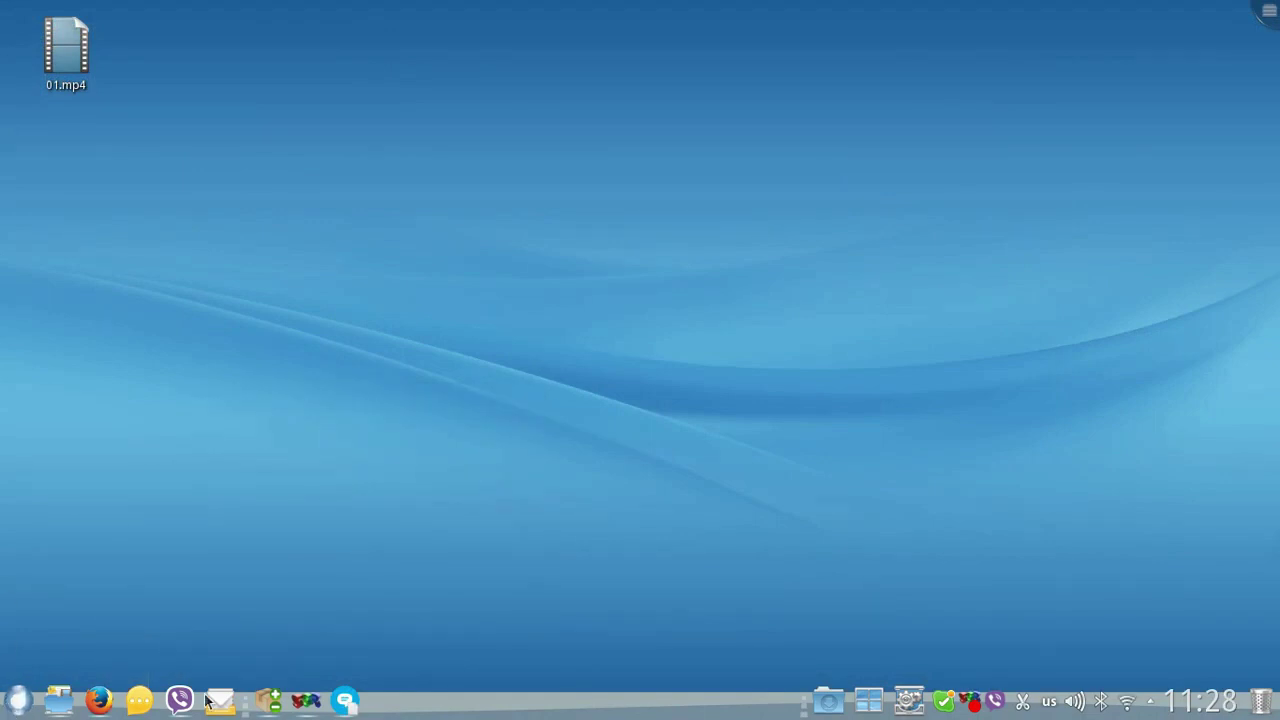
{"action": "left_click", "coordinate": [18, 700]}
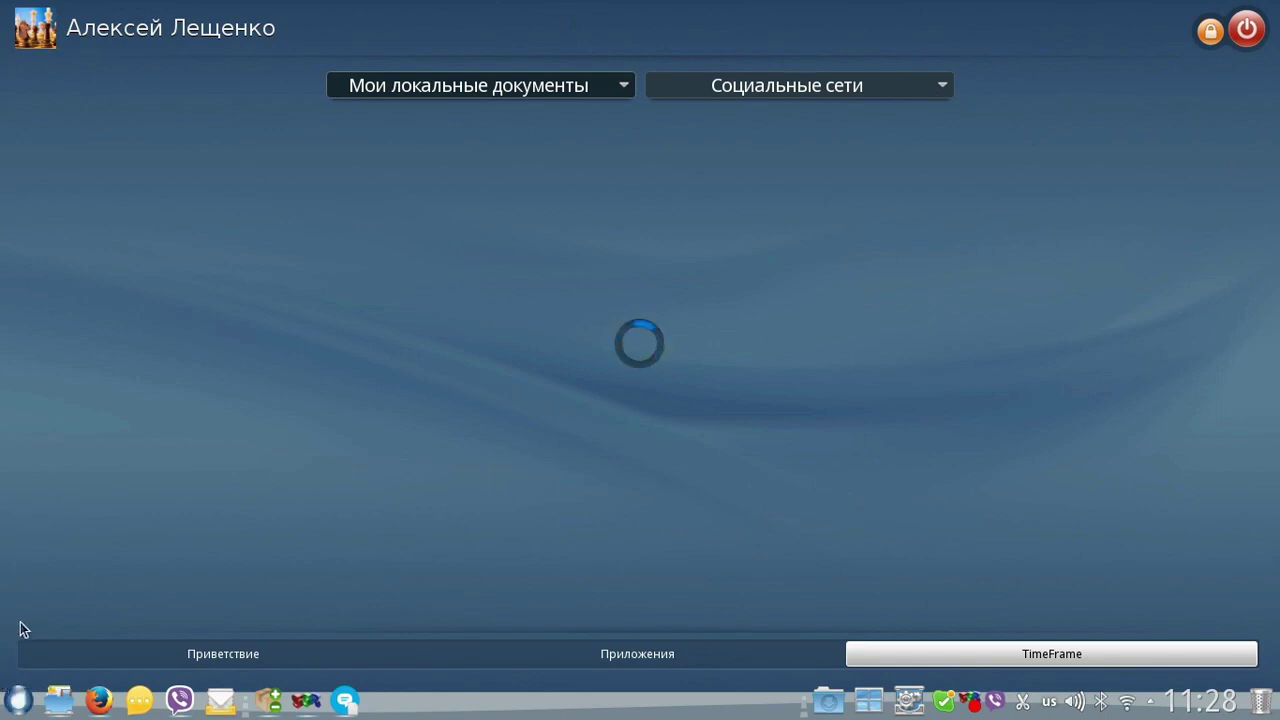
{"action": "left_click", "coordinate": [18, 705]}
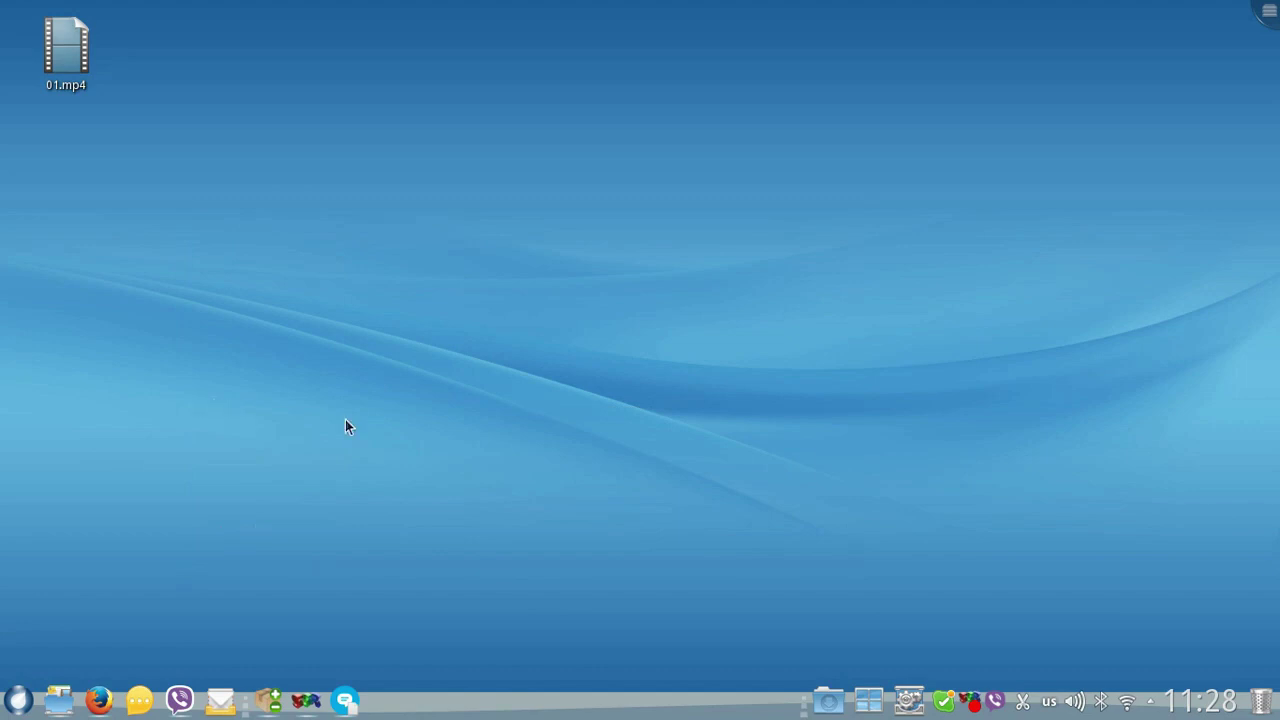
{"action": "left_click", "coordinate": [870, 701]}
{"action": "left_click", "coordinate": [8, 700]}
{"action": "left_click", "coordinate": [445, 655]}
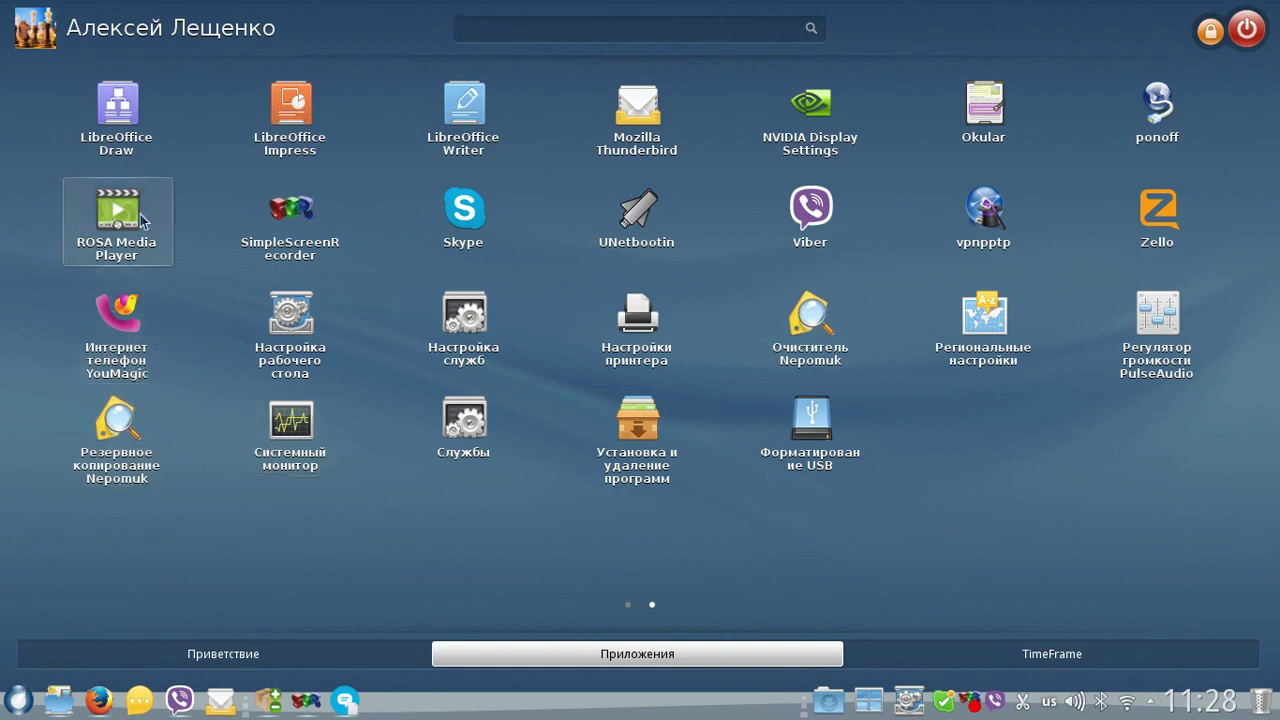
{"action": "left_click", "coordinate": [107, 212]}
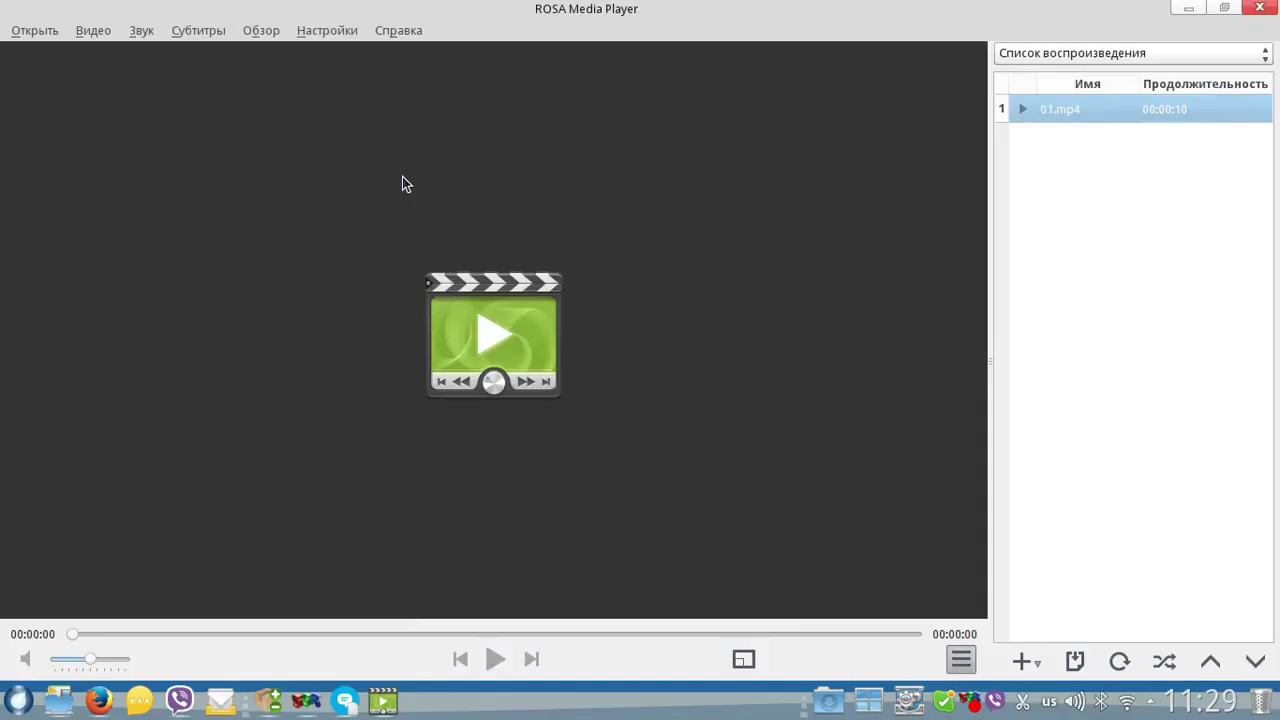
{"action": "left_click", "coordinate": [399, 37]}
{"action": "left_click", "coordinate": [410, 70]}
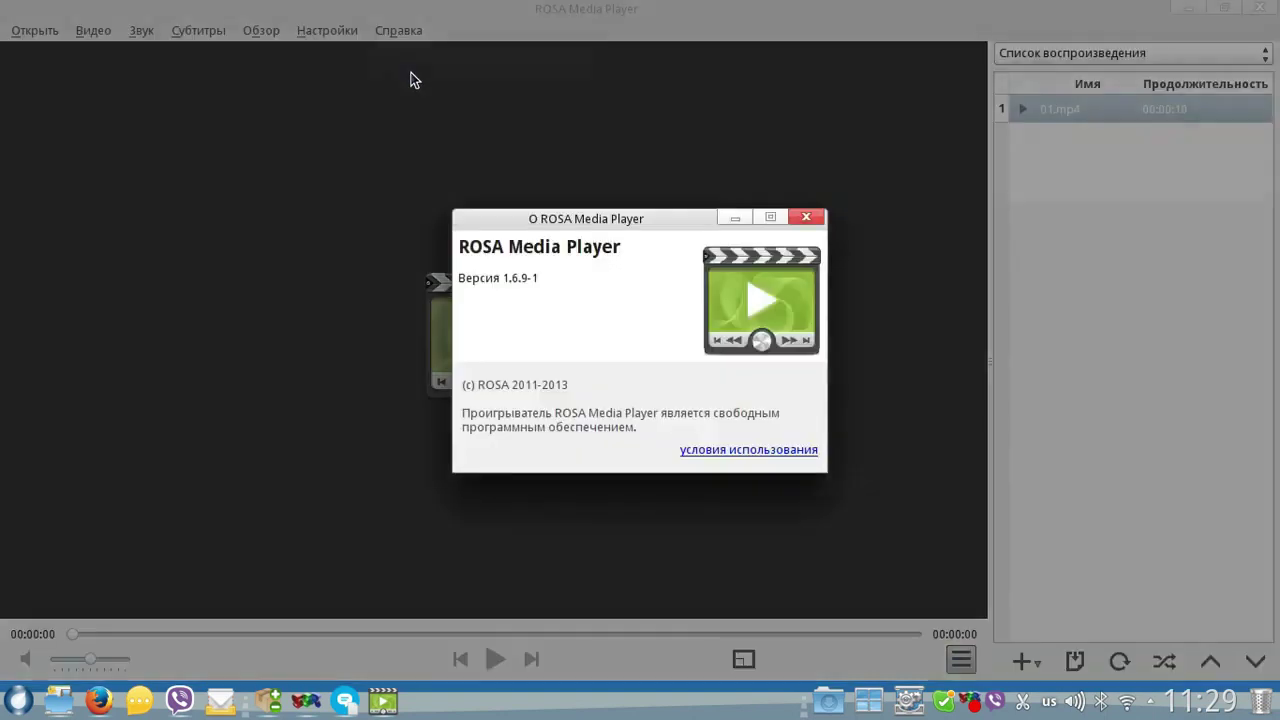
{"action": "left_click", "coordinate": [803, 218]}
{"action": "left_click", "coordinate": [1262, 10]}
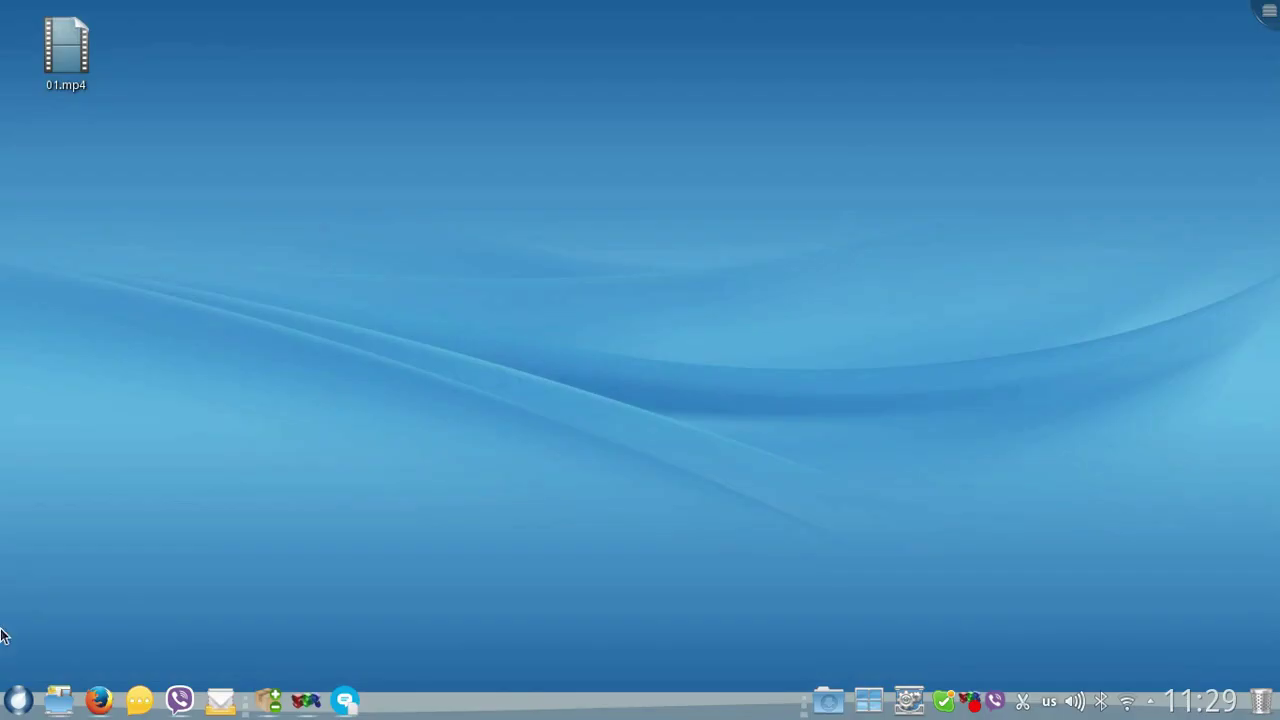
- Show all installed apps on the launcher's Приложения tab, then open the desktop system settings
{"action": "left_click", "coordinate": [16, 705]}
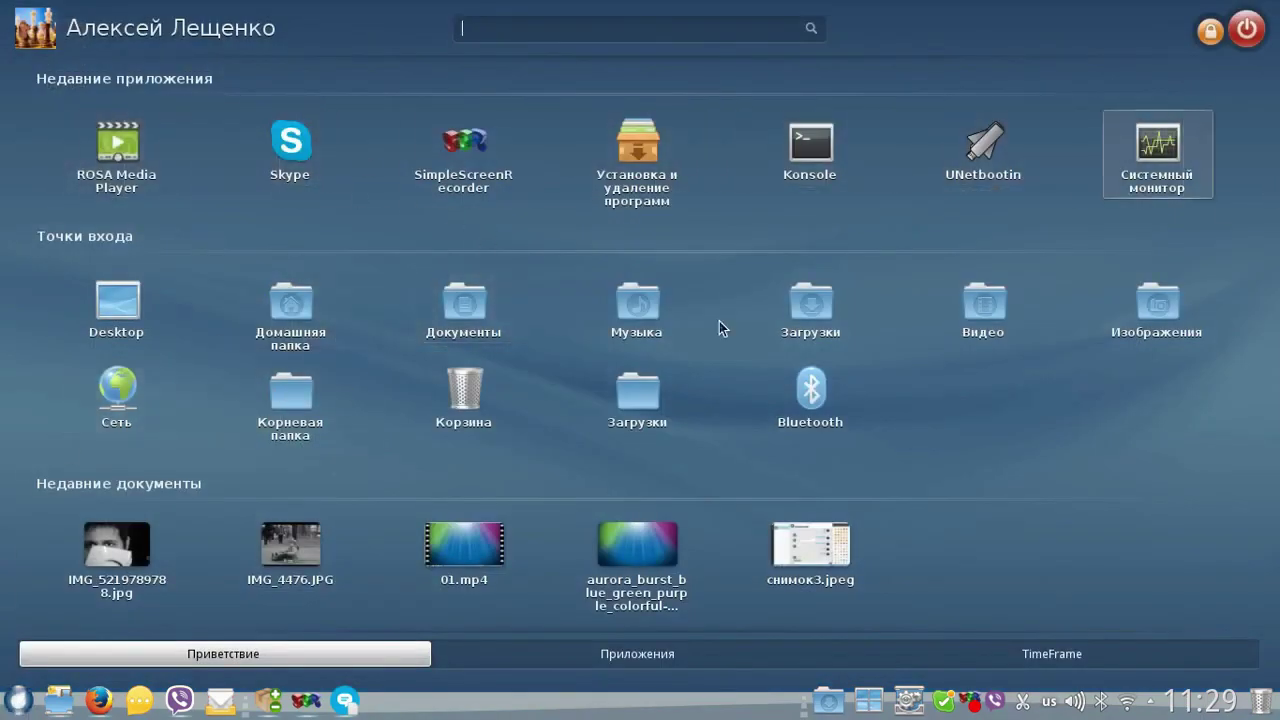
{"action": "left_click", "coordinate": [594, 654]}
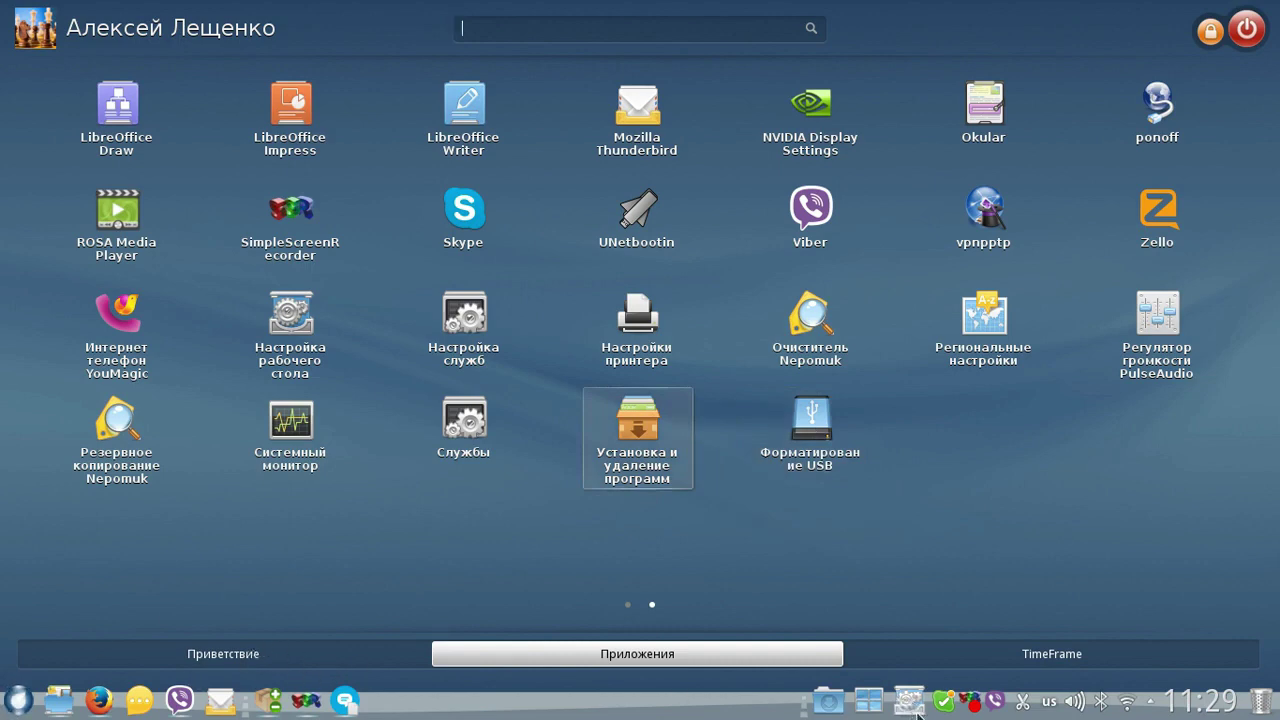
{"action": "left_click", "coordinate": [917, 711]}
- Scroll the settings categories and launch Утилита настройки оборудования as root with the password
{"action": "scroll", "coordinate": [485, 330], "scroll_direction": "down", "scroll_amount": 1}
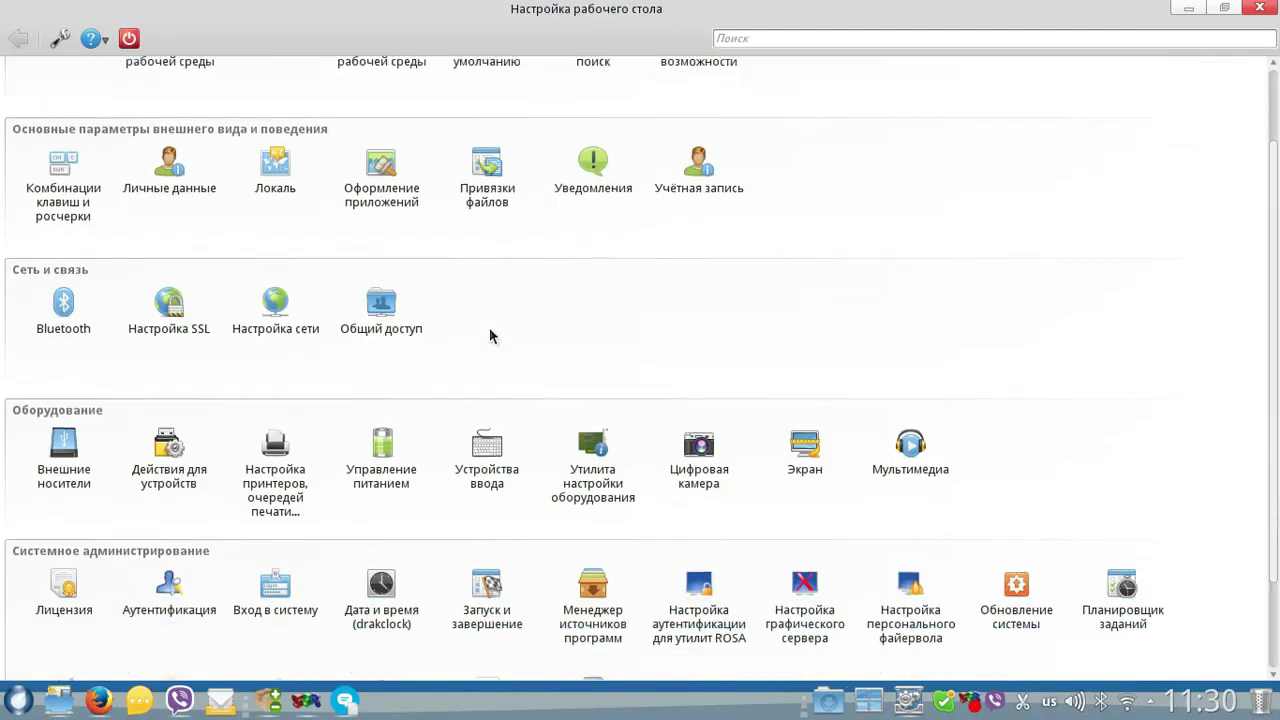
{"action": "scroll", "coordinate": [490, 335], "scroll_direction": "down", "scroll_amount": 2}
{"action": "scroll", "coordinate": [415, 540], "scroll_direction": "up", "scroll_amount": 3}
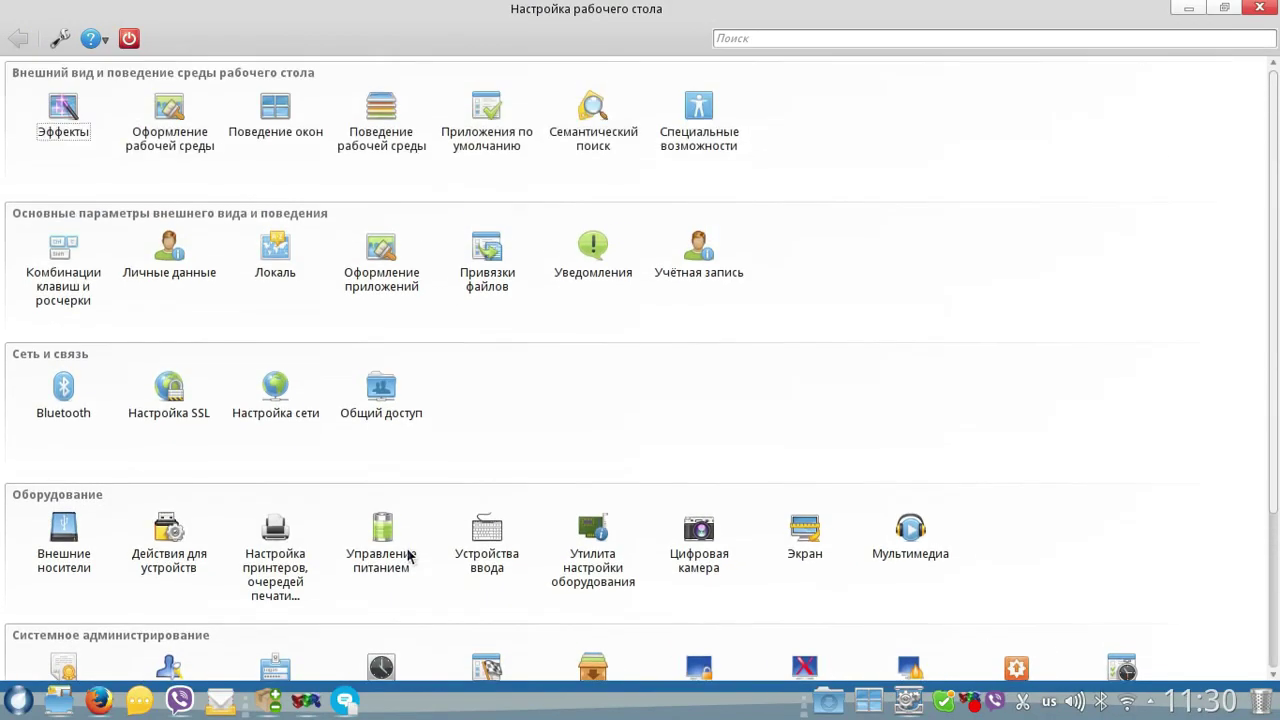
{"action": "scroll", "coordinate": [184, 287], "scroll_direction": "down", "scroll_amount": 2}
{"action": "scroll", "coordinate": [229, 318], "scroll_direction": "up", "scroll_amount": 3}
{"action": "scroll", "coordinate": [236, 325], "scroll_direction": "down", "scroll_amount": 2}
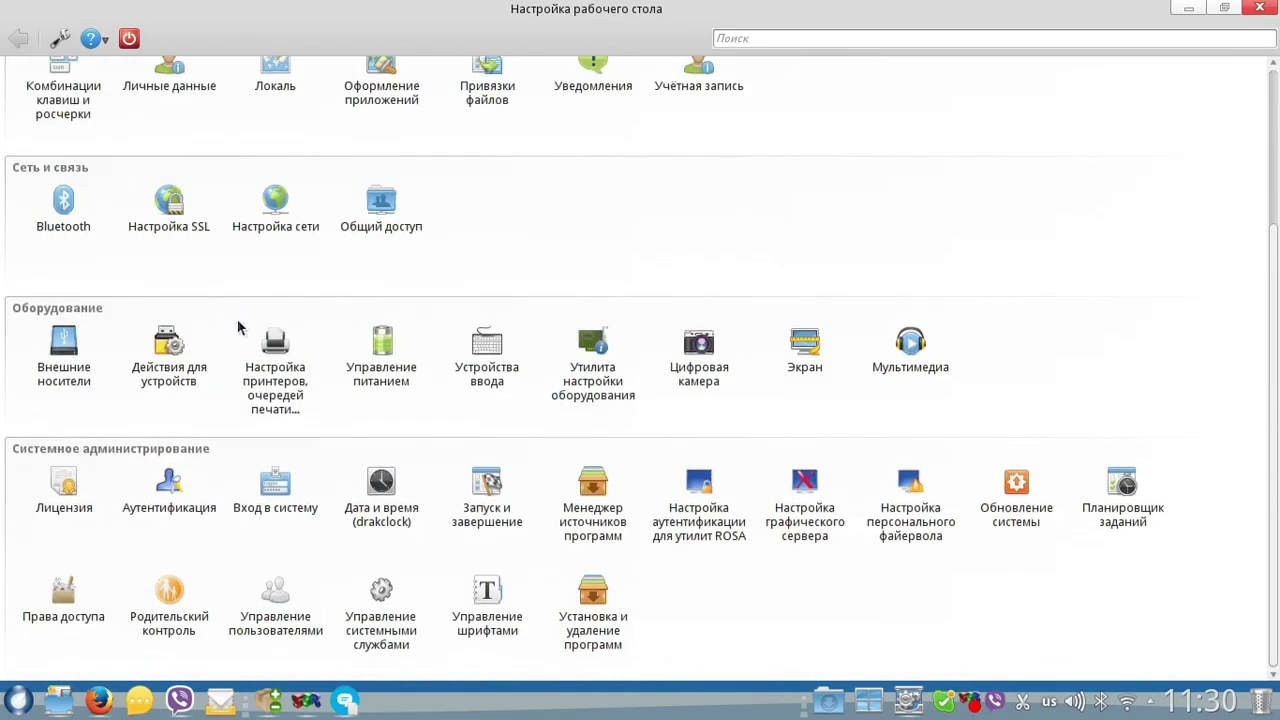
{"action": "left_click", "coordinate": [589, 383]}
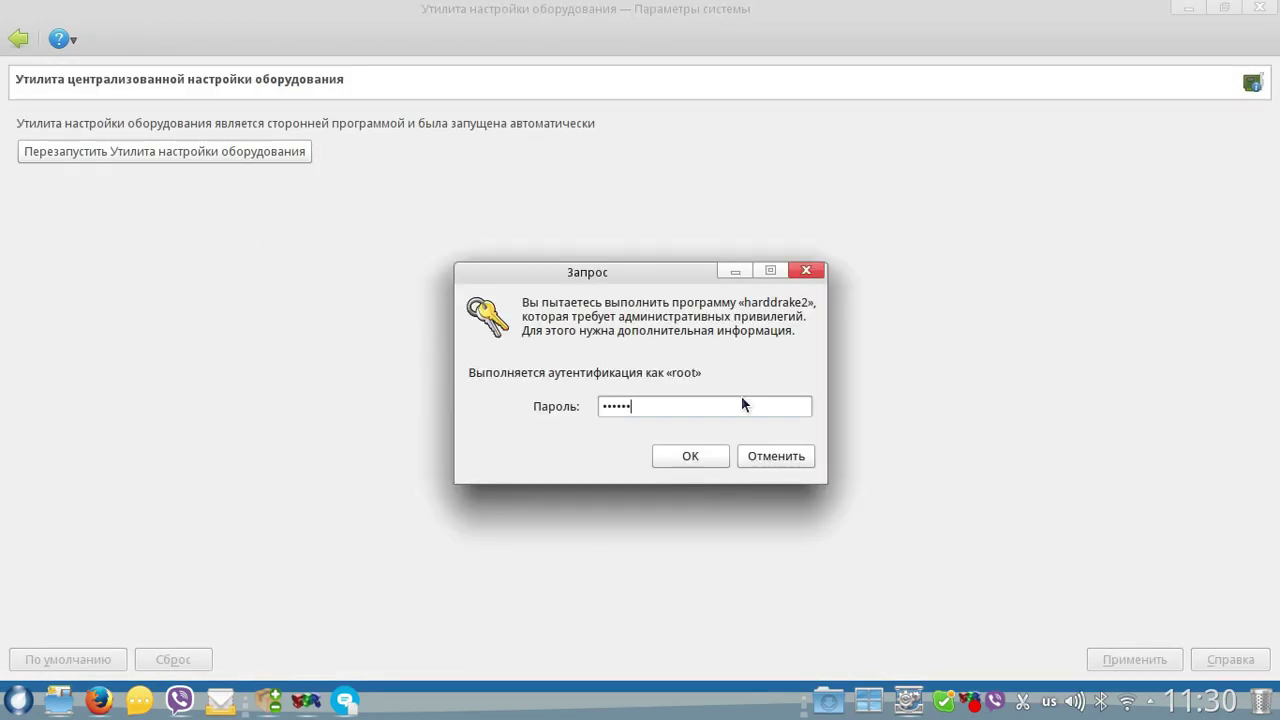
{"action": "key", "text": "Return"}
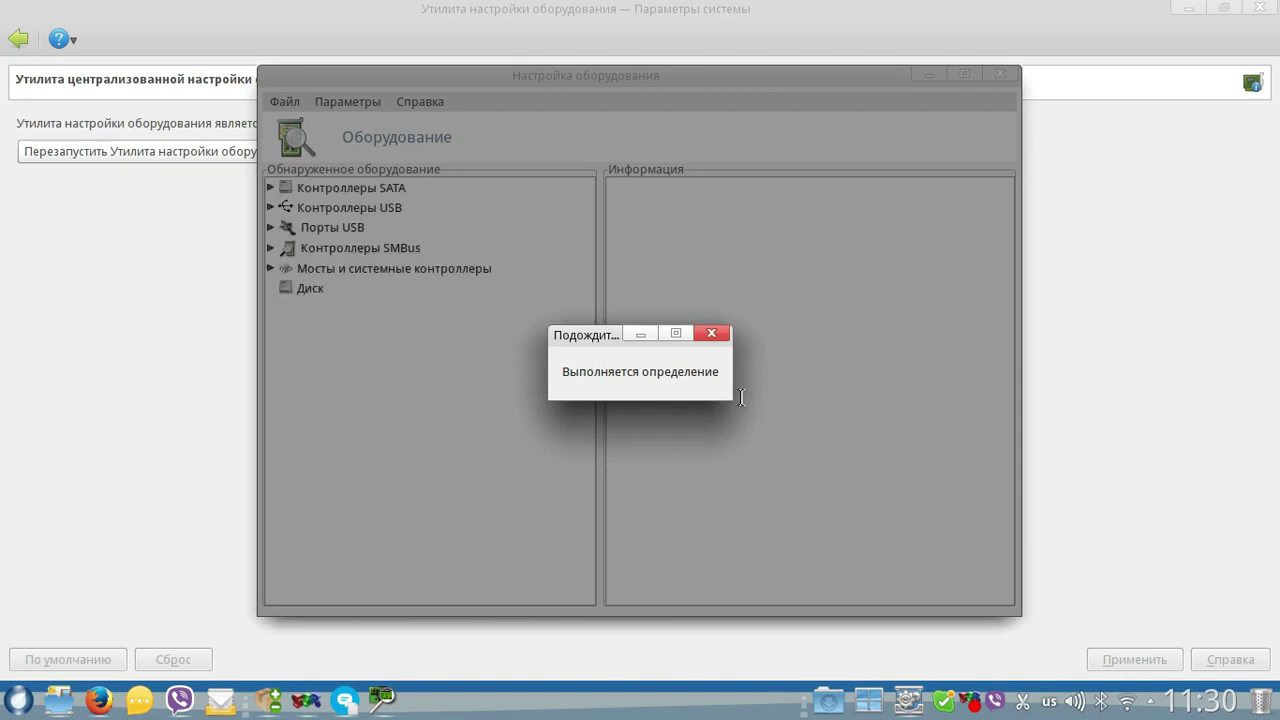
- Dismiss the package prompt, expand Контроллеры USB and view the MCP79 EHCI USB 2.0 Controller
{"action": "left_click", "coordinate": [770, 396]}
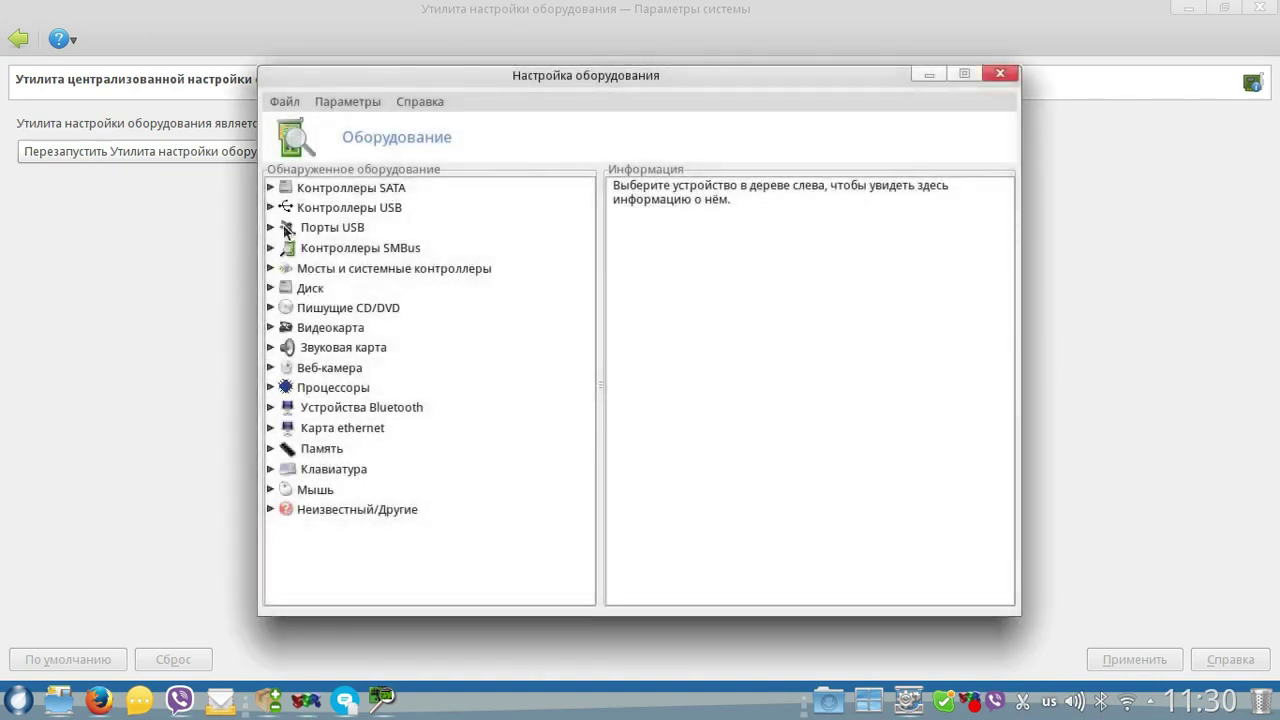
{"action": "left_click", "coordinate": [271, 209]}
{"action": "left_click", "coordinate": [296, 227]}
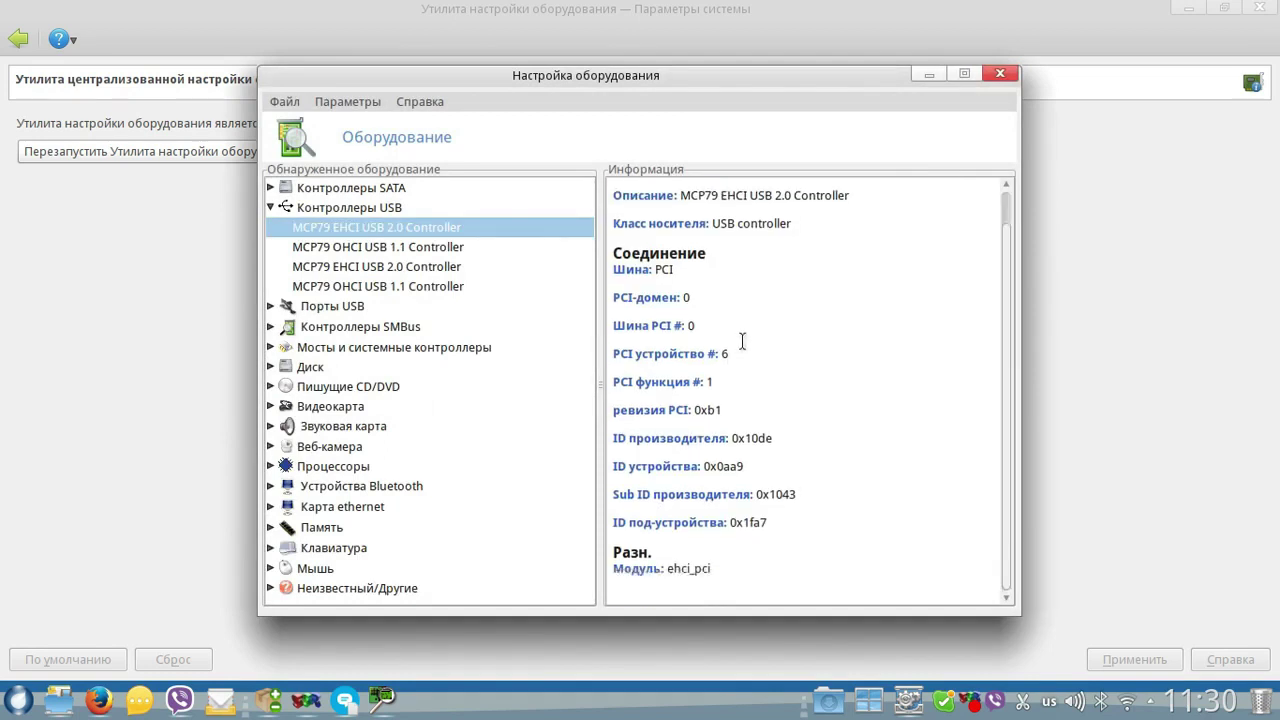
{"action": "scroll", "coordinate": [740, 342], "scroll_direction": "up", "scroll_amount": 1}
{"action": "scroll", "coordinate": [715, 340], "scroll_direction": "down", "scroll_amount": 1}
- Expand Видеокарта, view the GeForce GT 320M details, and open then close its configuration tool
{"action": "left_click", "coordinate": [271, 407]}
{"action": "left_click", "coordinate": [316, 428]}
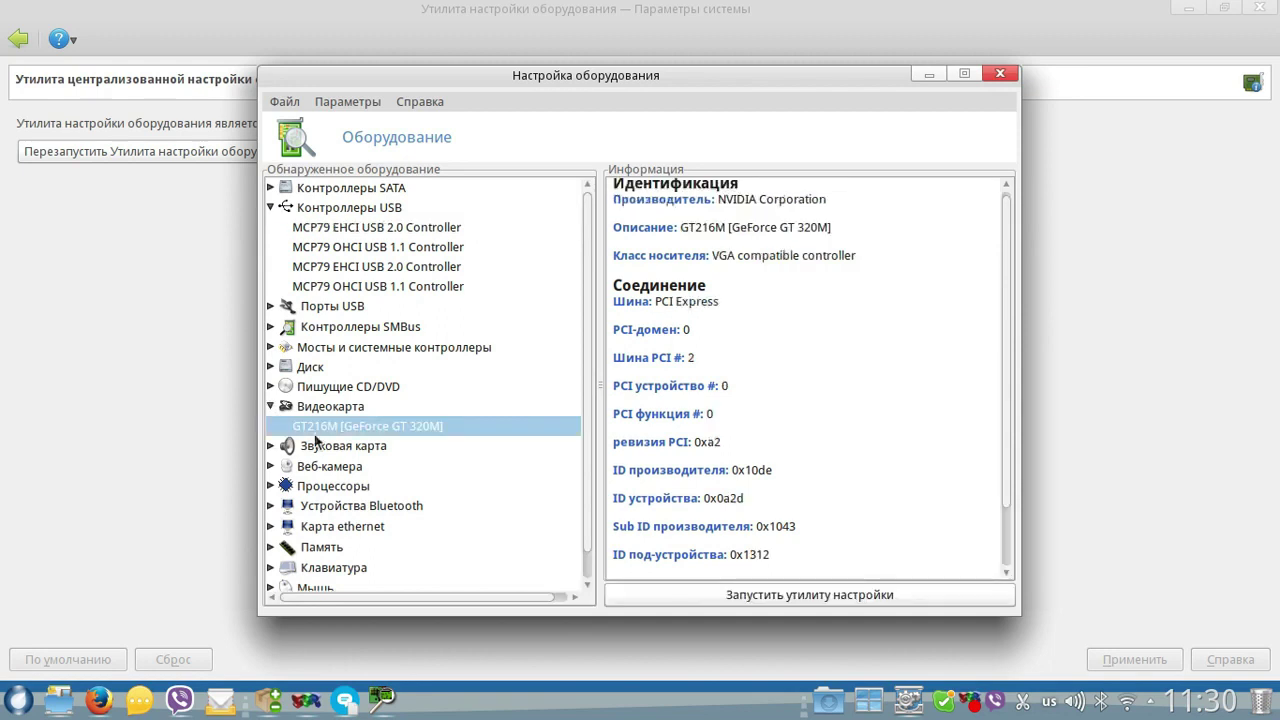
{"action": "left_click", "coordinate": [809, 598]}
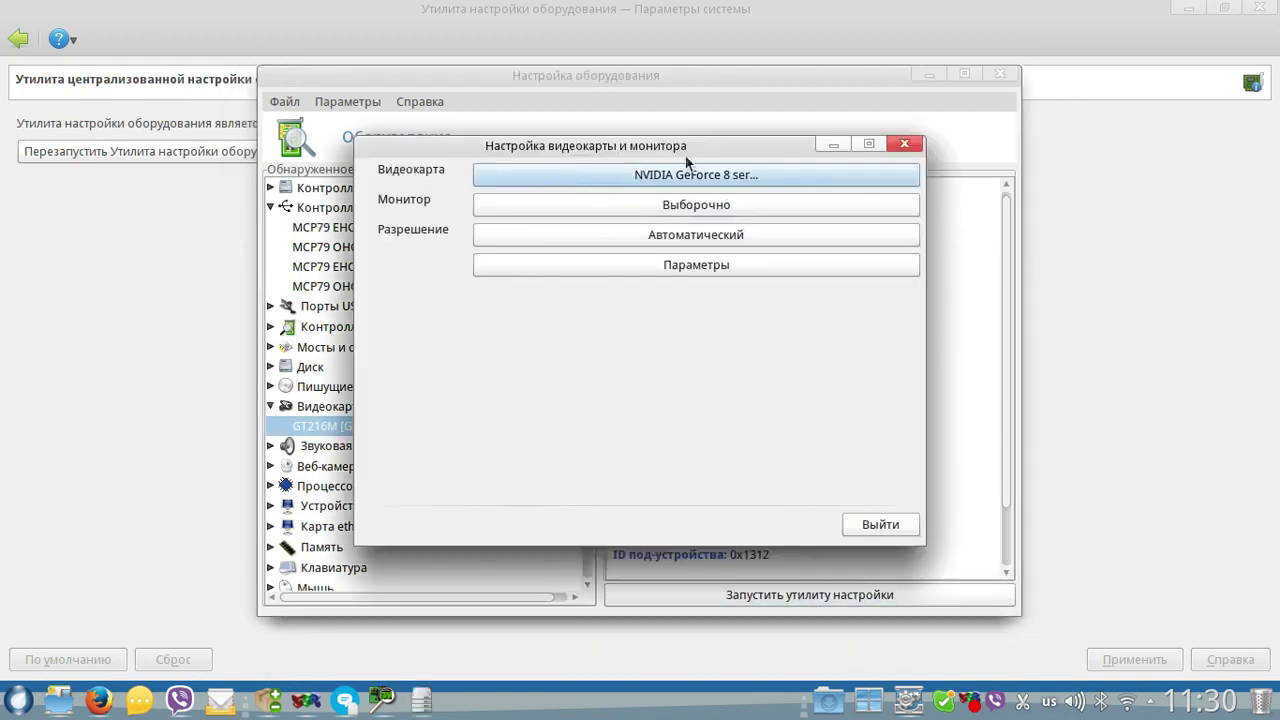
{"action": "left_click", "coordinate": [902, 146]}
- Expand the Веб-камера group and show the USB 2.0 Camera details
{"action": "left_click", "coordinate": [291, 472]}
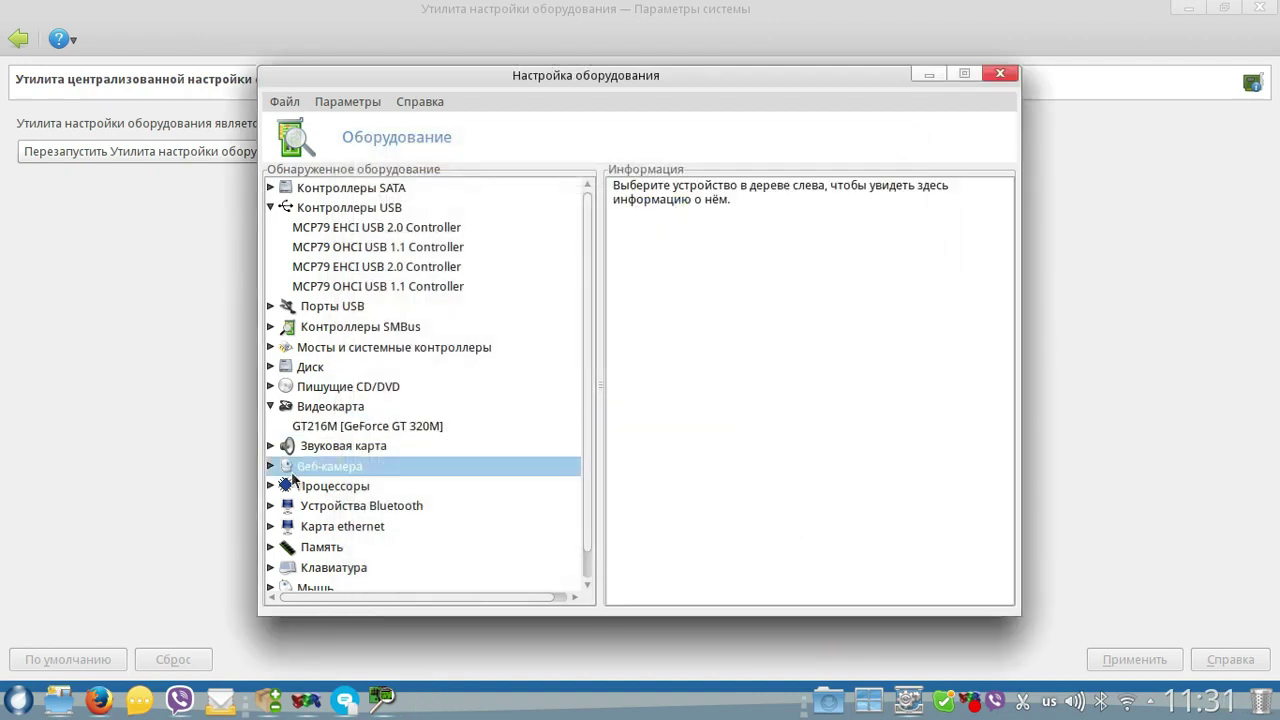
{"action": "double_click", "coordinate": [291, 470]}
{"action": "left_click", "coordinate": [335, 486]}
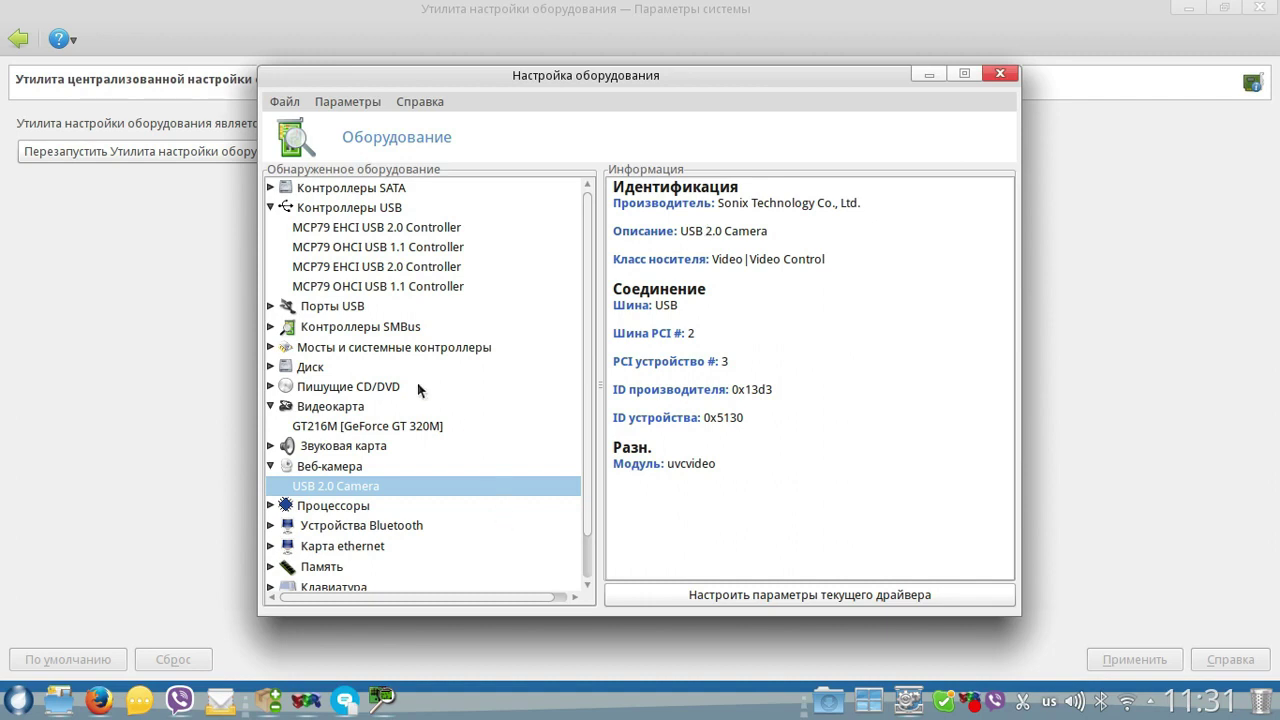
- Expand the processors group and view details of processors #1 and #2
{"action": "left_click", "coordinate": [270, 505]}
{"action": "scroll", "coordinate": [350, 372], "scroll_direction": "down", "scroll_amount": 2}
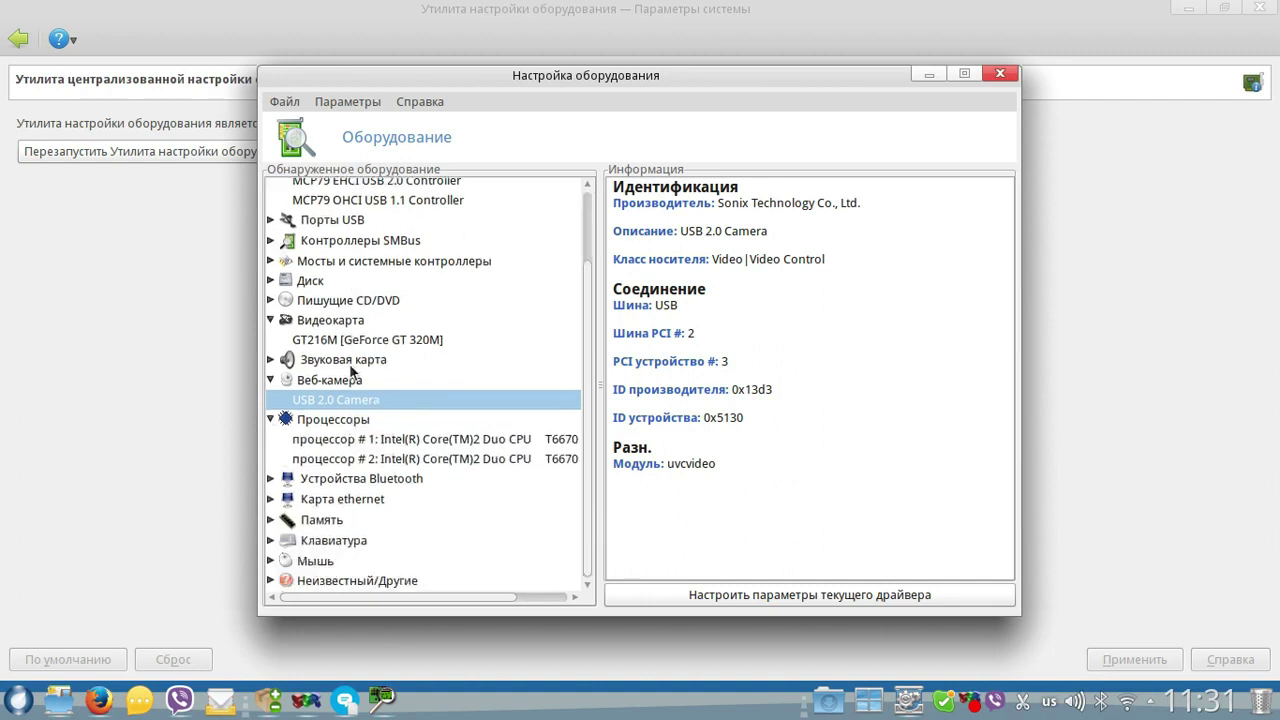
{"action": "left_click", "coordinate": [355, 441]}
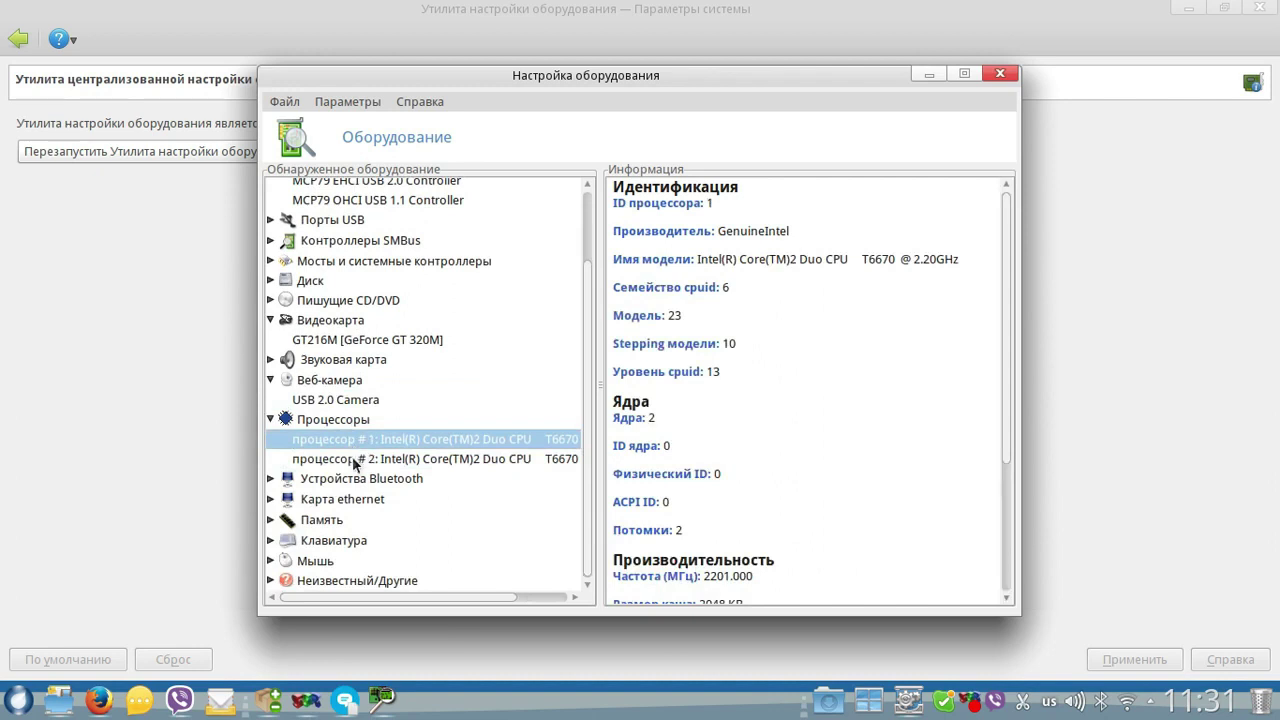
{"action": "left_click", "coordinate": [352, 459]}
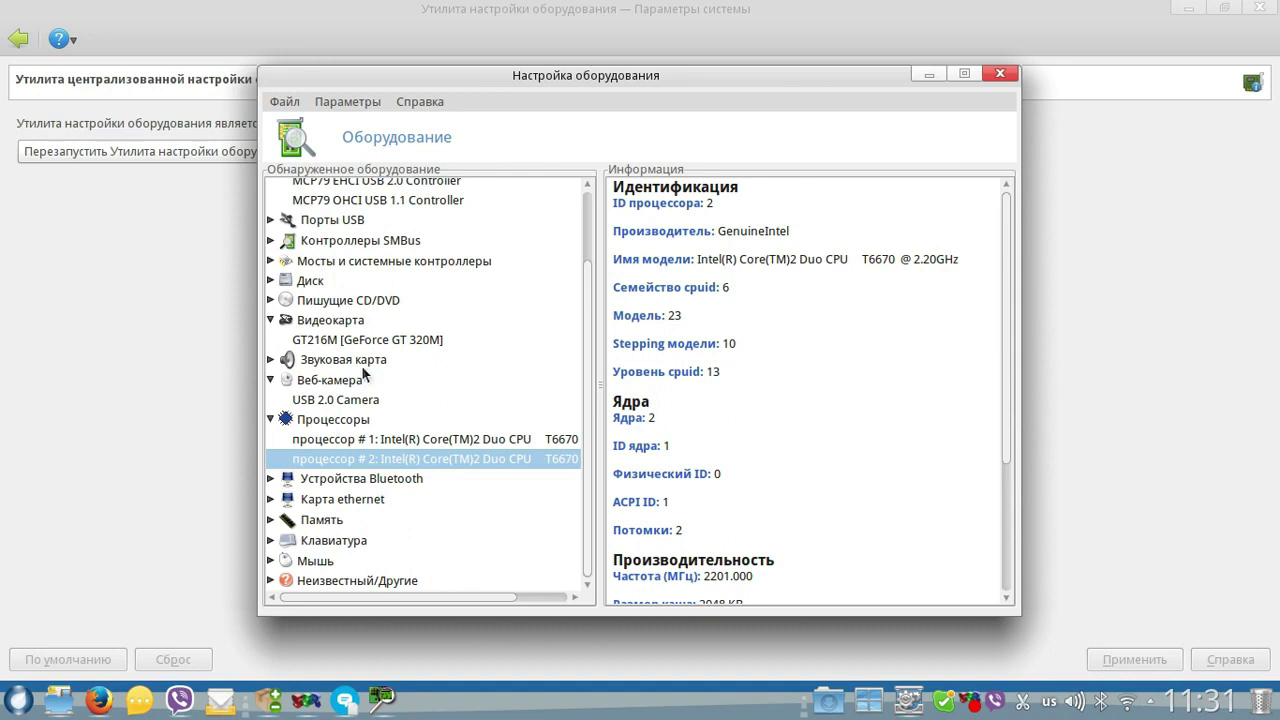
- Expand Bluetooth, ethernet, memory, keyboard and mouse groups; view the Logitech mouse and USB 2.0 Camera
{"action": "left_click", "coordinate": [270, 478]}
{"action": "left_click", "coordinate": [270, 519]}
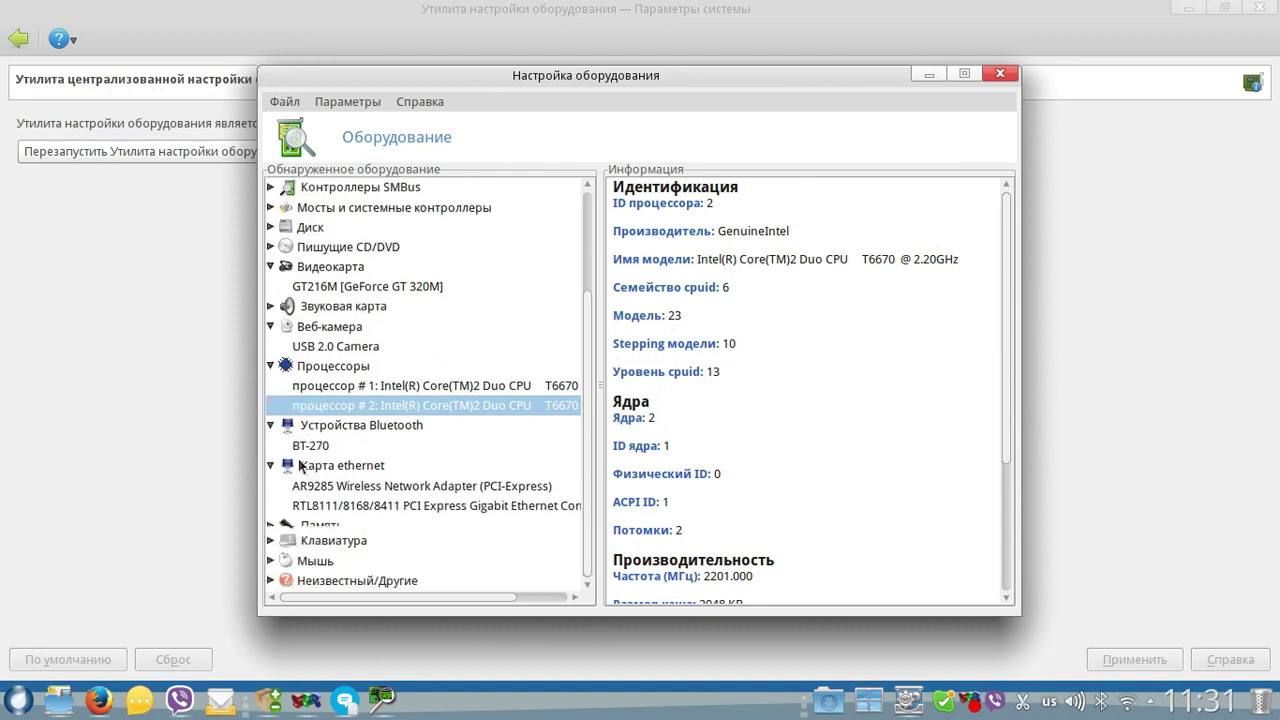
{"action": "scroll", "coordinate": [295, 545], "scroll_direction": "down", "scroll_amount": 1}
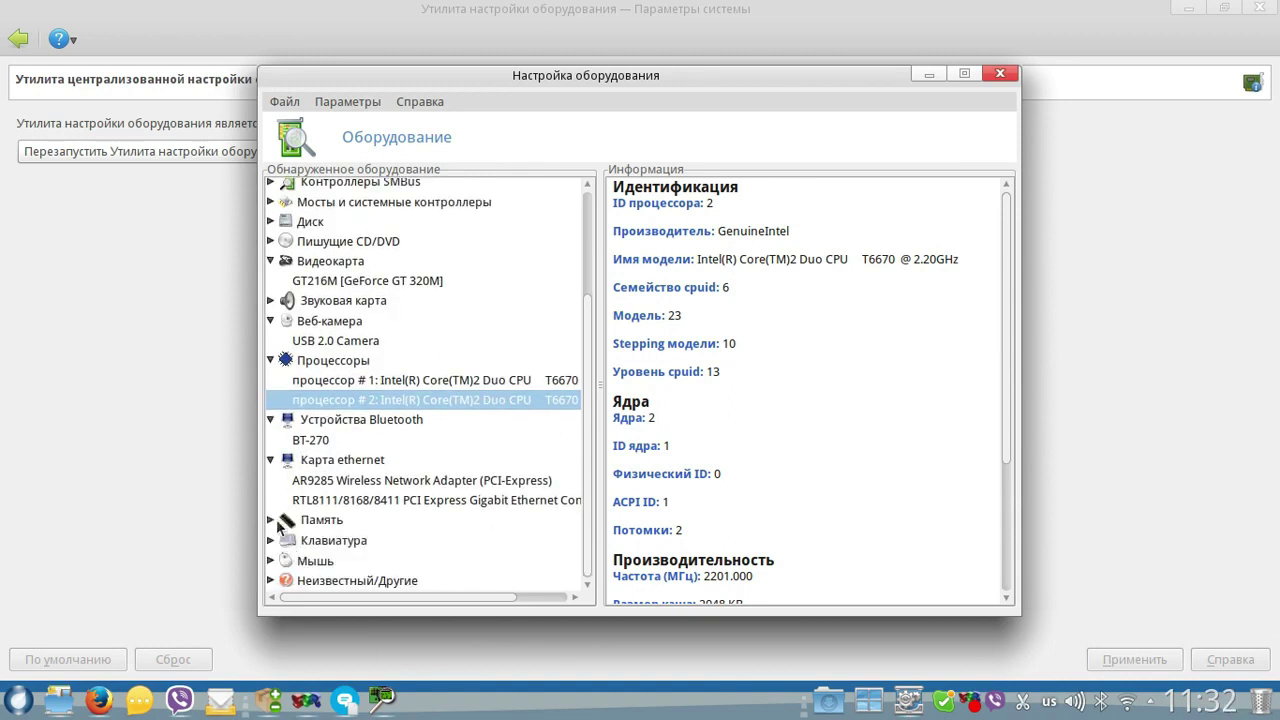
{"action": "left_click", "coordinate": [270, 520]}
{"action": "left_click", "coordinate": [270, 580]}
{"action": "left_click", "coordinate": [270, 541]}
{"action": "left_click", "coordinate": [330, 561]}
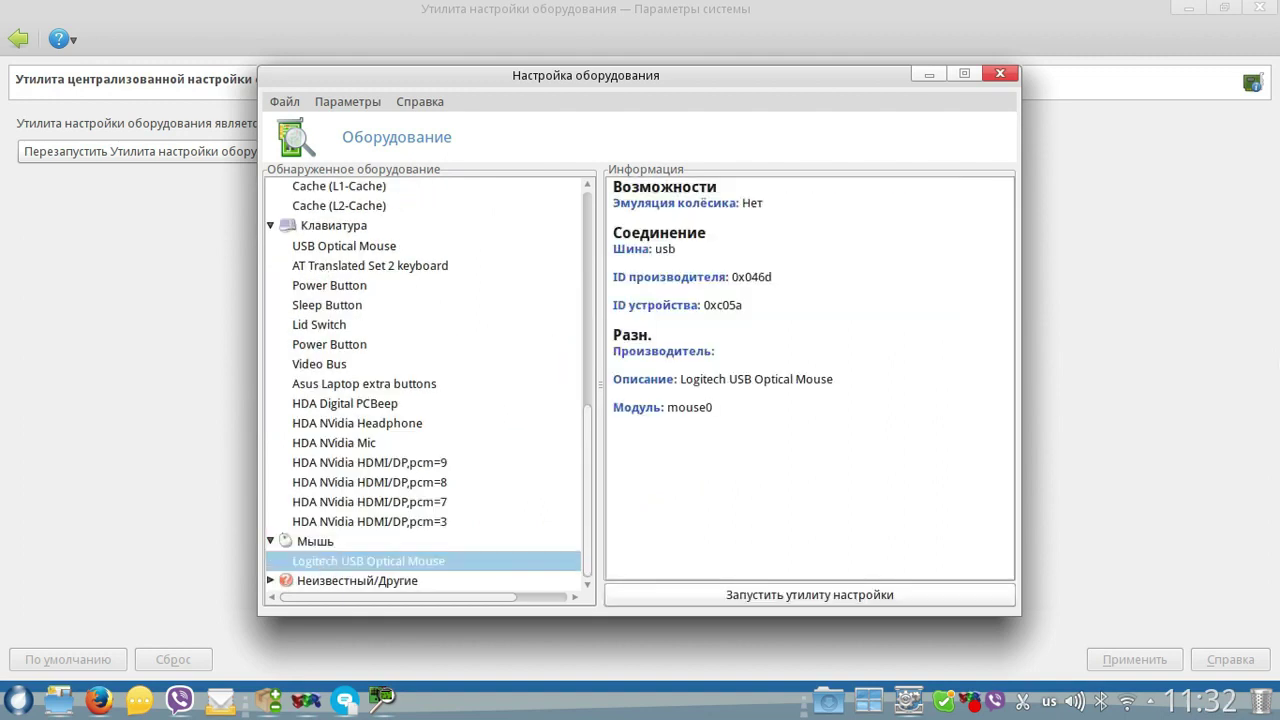
{"action": "left_click", "coordinate": [336, 581]}
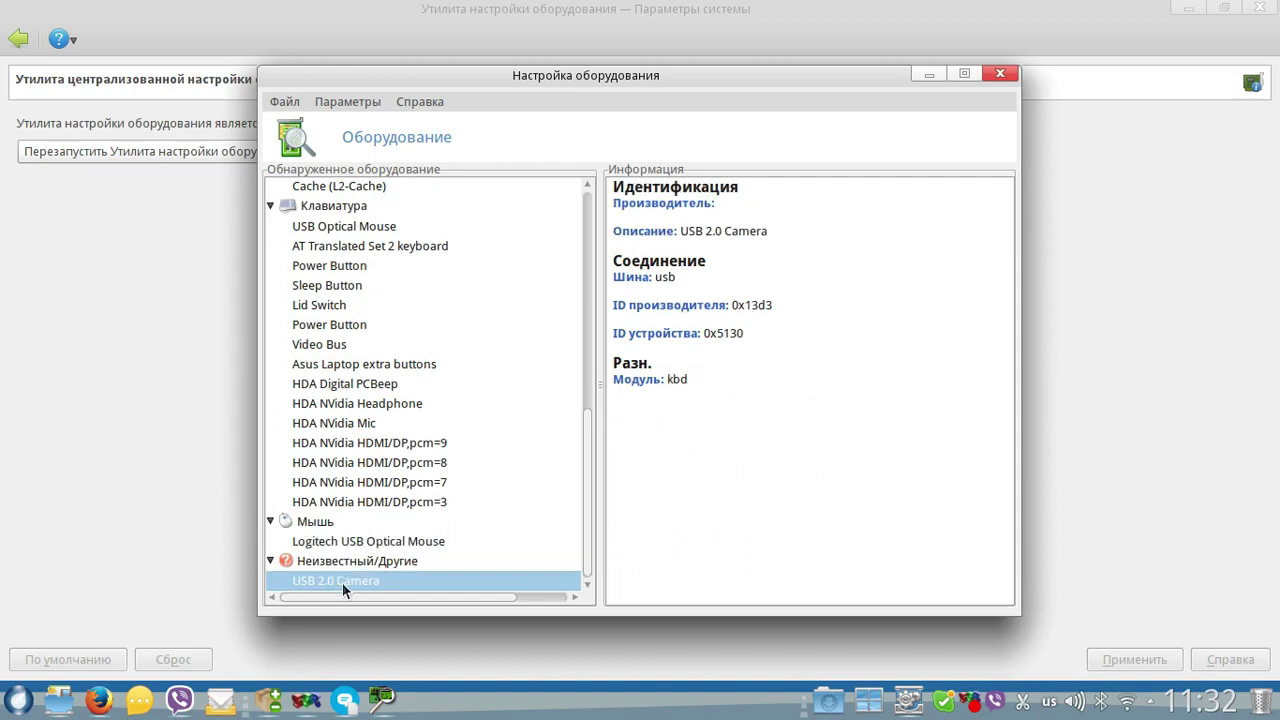
- Scroll back up the hardware list and open the Harddrake 2012.1 About box
{"action": "scroll", "coordinate": [409, 514], "scroll_direction": "up", "scroll_amount": 1}
{"action": "scroll", "coordinate": [420, 520], "scroll_direction": "up", "scroll_amount": 1}
{"action": "scroll", "coordinate": [420, 520], "scroll_direction": "up", "scroll_amount": 5}
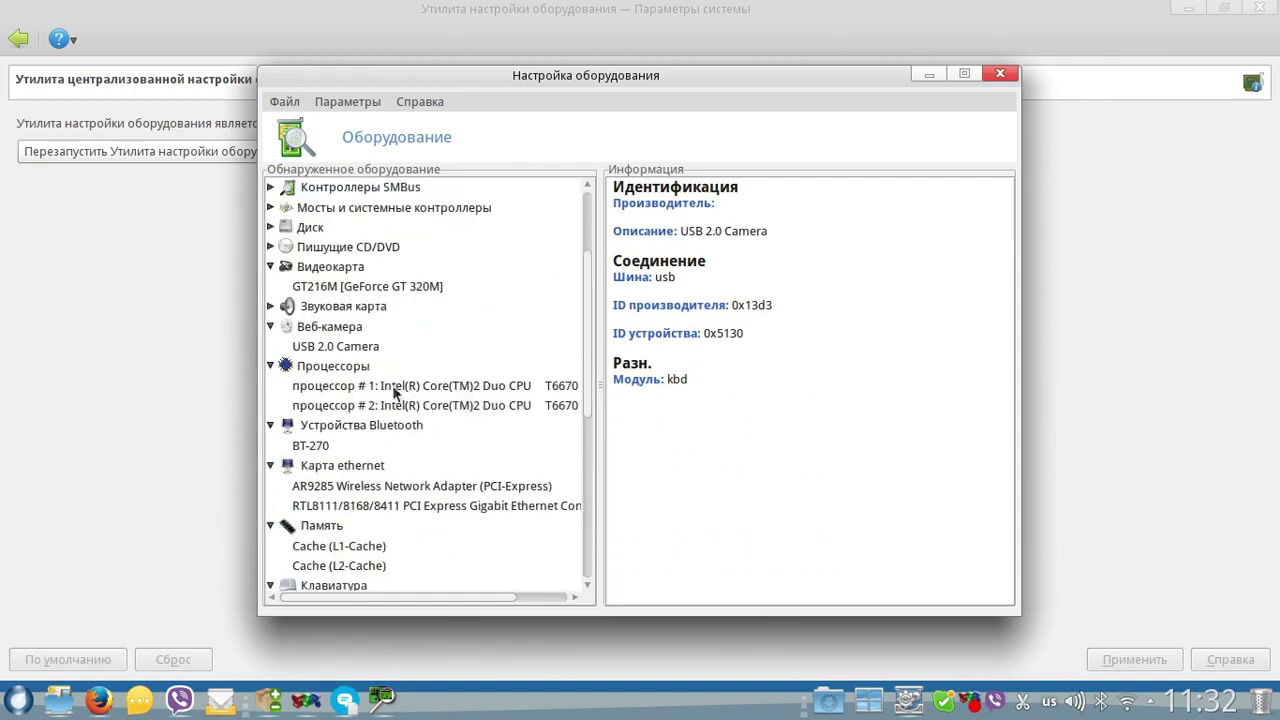
{"action": "scroll", "coordinate": [392, 352], "scroll_direction": "up", "scroll_amount": 3}
{"action": "scroll", "coordinate": [340, 539], "scroll_direction": "down", "scroll_amount": 10}
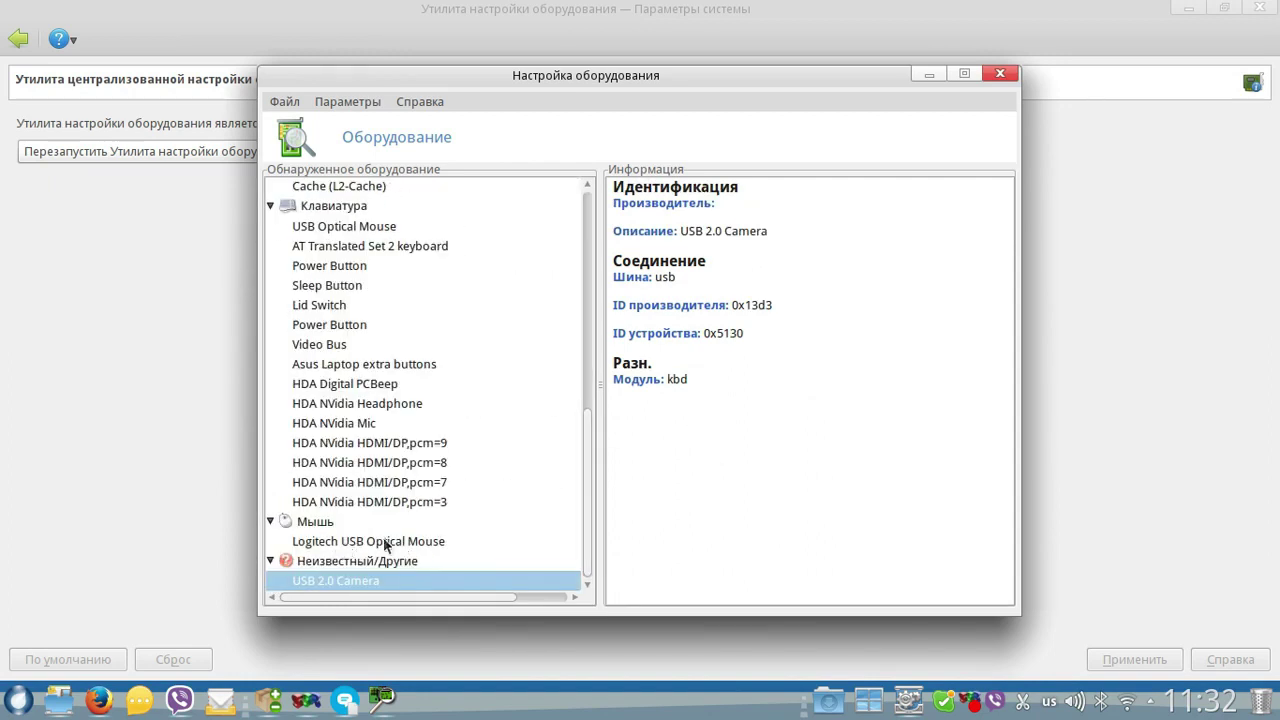
{"action": "scroll", "coordinate": [358, 545], "scroll_direction": "up", "scroll_amount": 2}
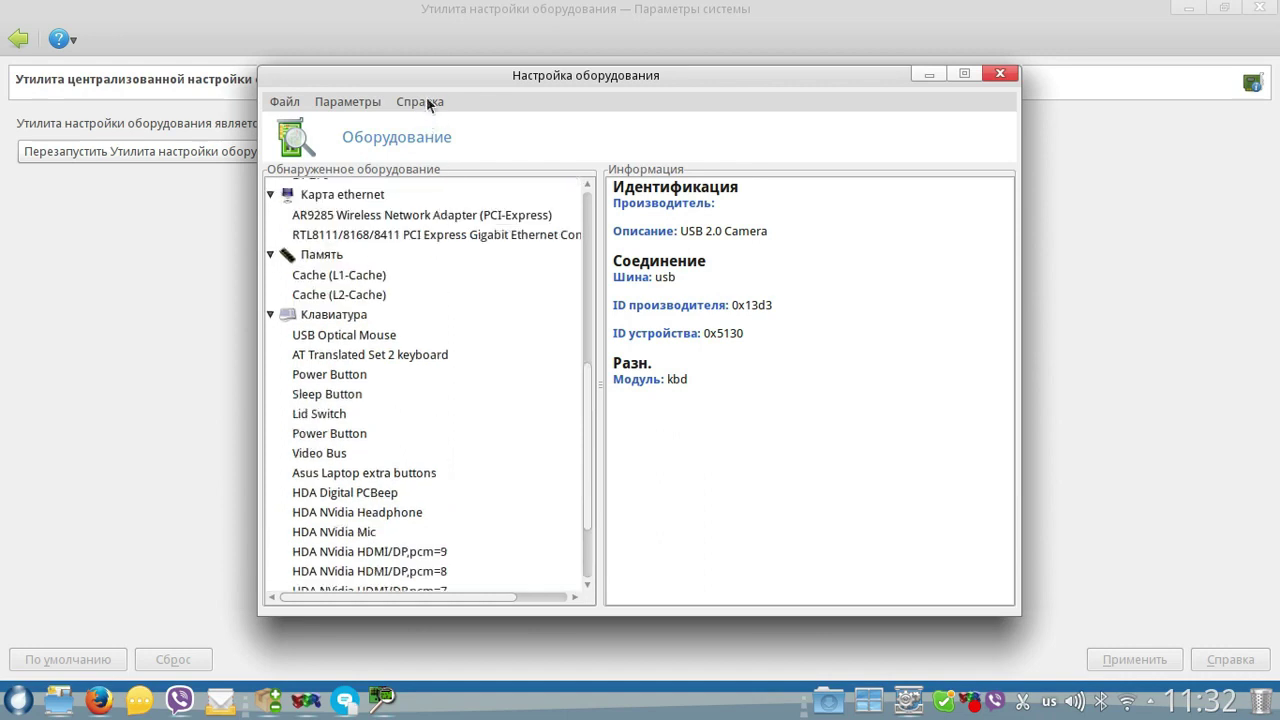
{"action": "left_click", "coordinate": [426, 96]}
{"action": "left_click", "coordinate": [450, 178]}
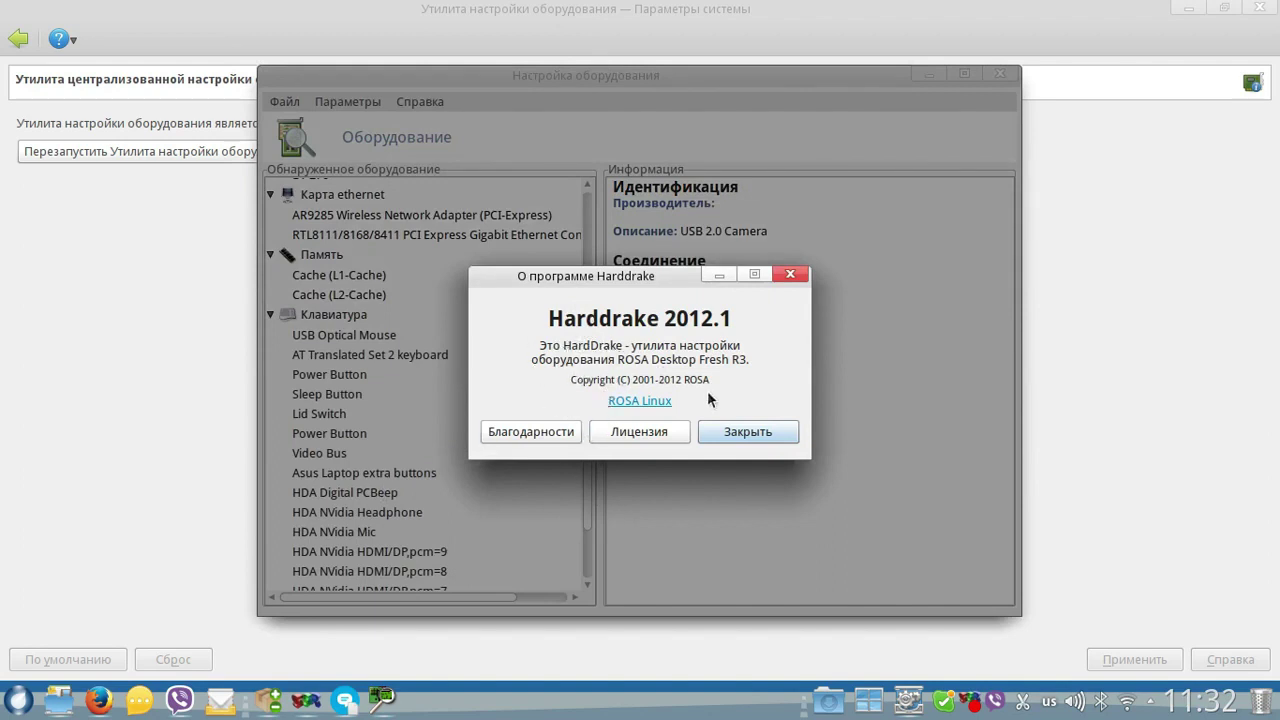
- Dismiss Harddrake's About box, then close the Настройка оборудования window
{"action": "left_click_drag", "start_coordinate": [676, 276], "coordinate": [445, 299]}
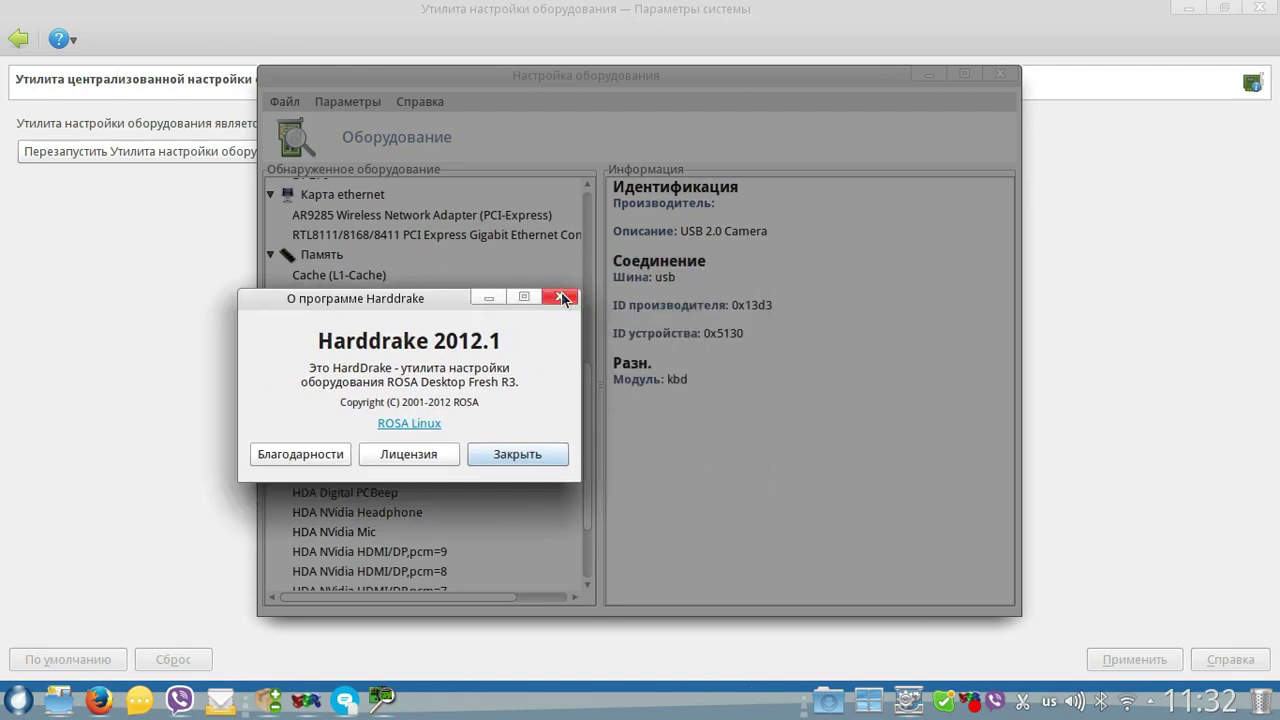
{"action": "left_click", "coordinate": [561, 298]}
{"action": "left_click", "coordinate": [999, 73]}
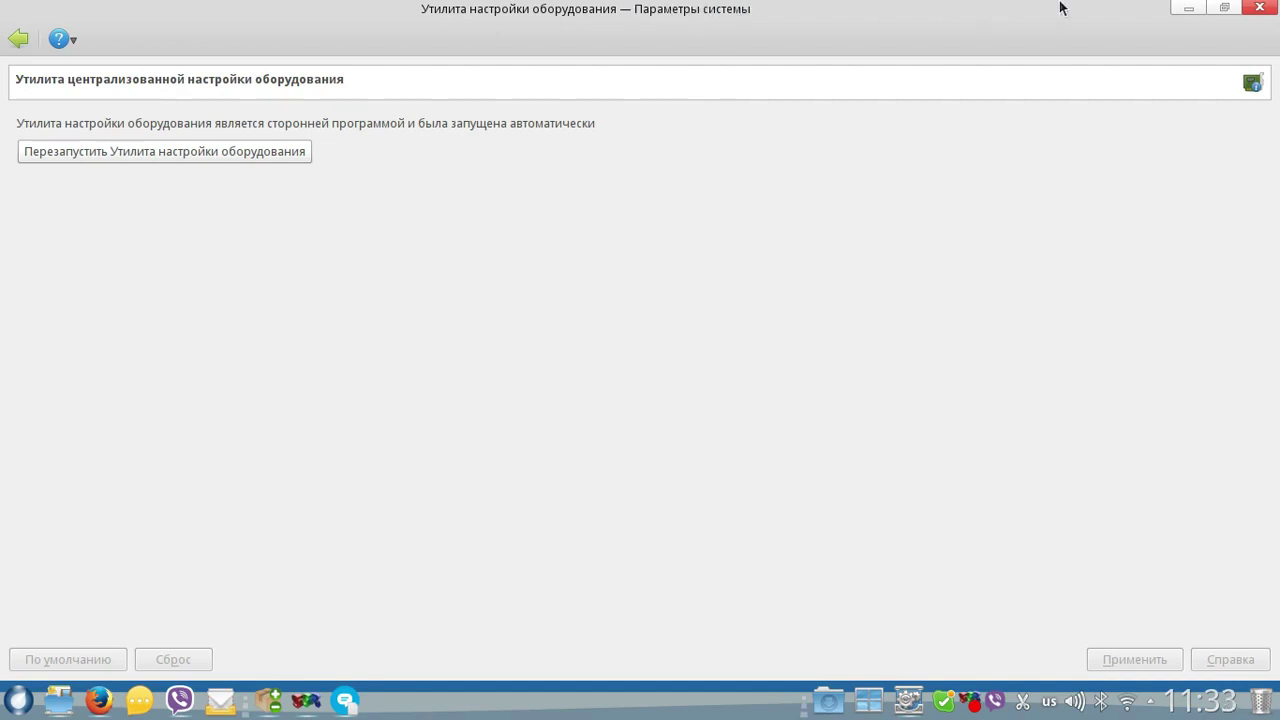
- Minimize System Settings and bring the Dolphin Загрузки window back to the front
{"action": "left_click", "coordinate": [1188, 8]}
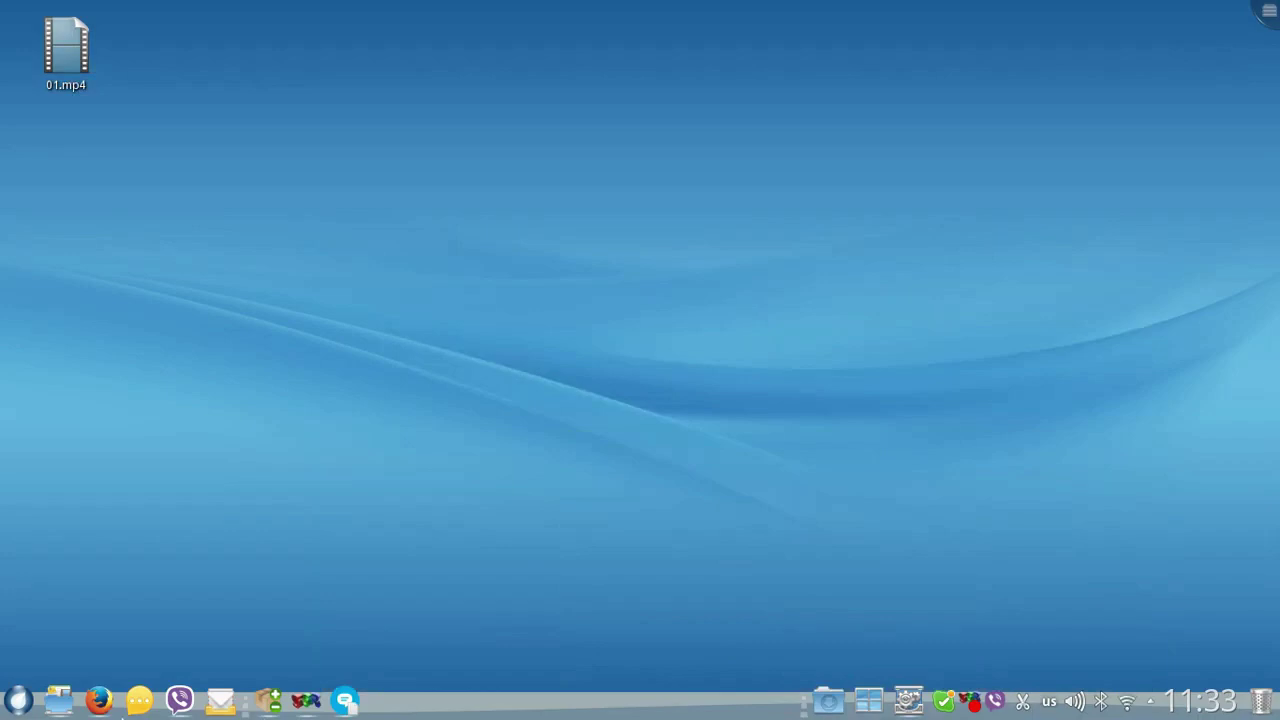
{"action": "left_click", "coordinate": [60, 699]}
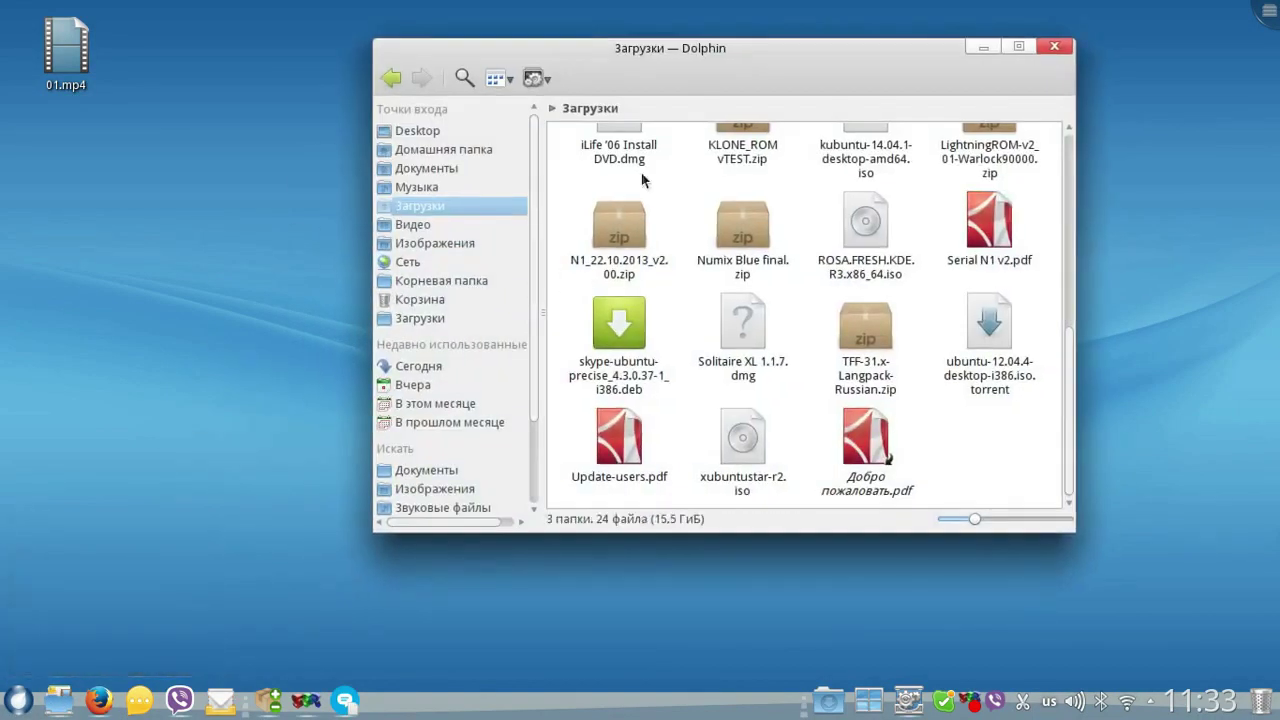
{"action": "left_click_drag", "start_coordinate": [771, 59], "coordinate": [448, 85]}
- View Dolphin's About KDE information, close it, and reposition the window
{"action": "left_click", "coordinate": [222, 106]}
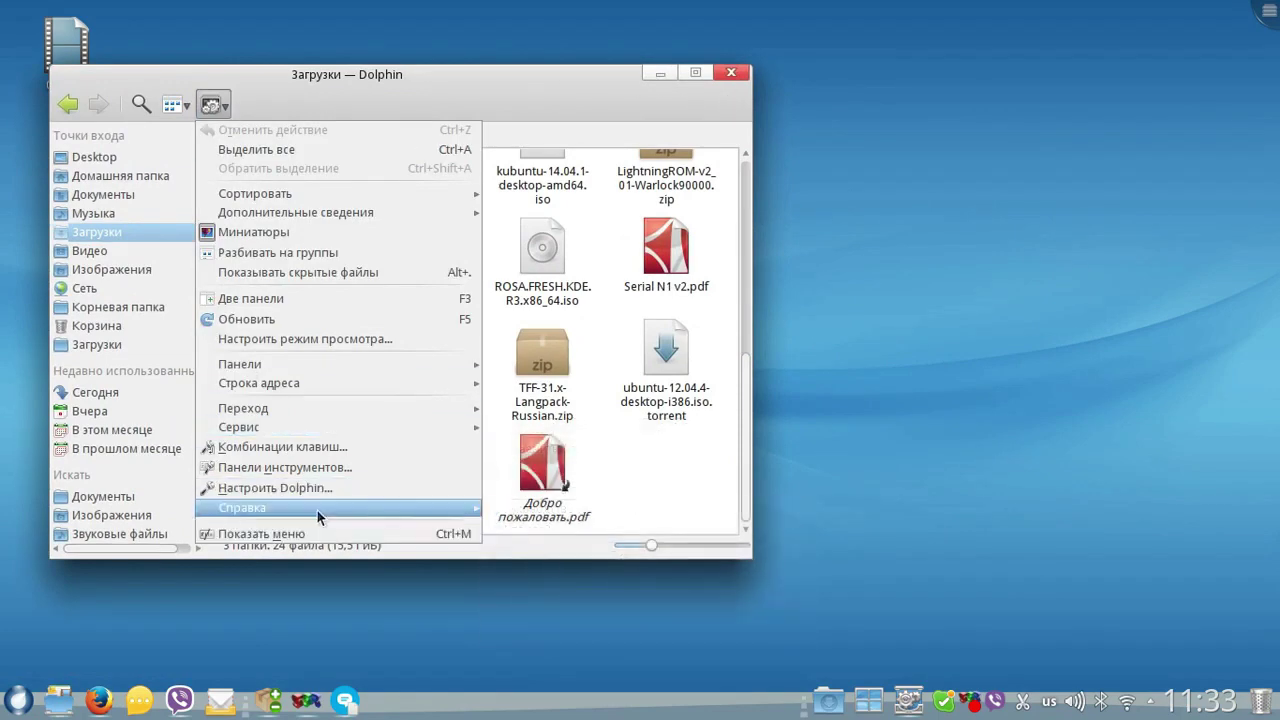
{"action": "mouse_move", "coordinate": [245, 508]}
{"action": "left_click", "coordinate": [552, 634]}
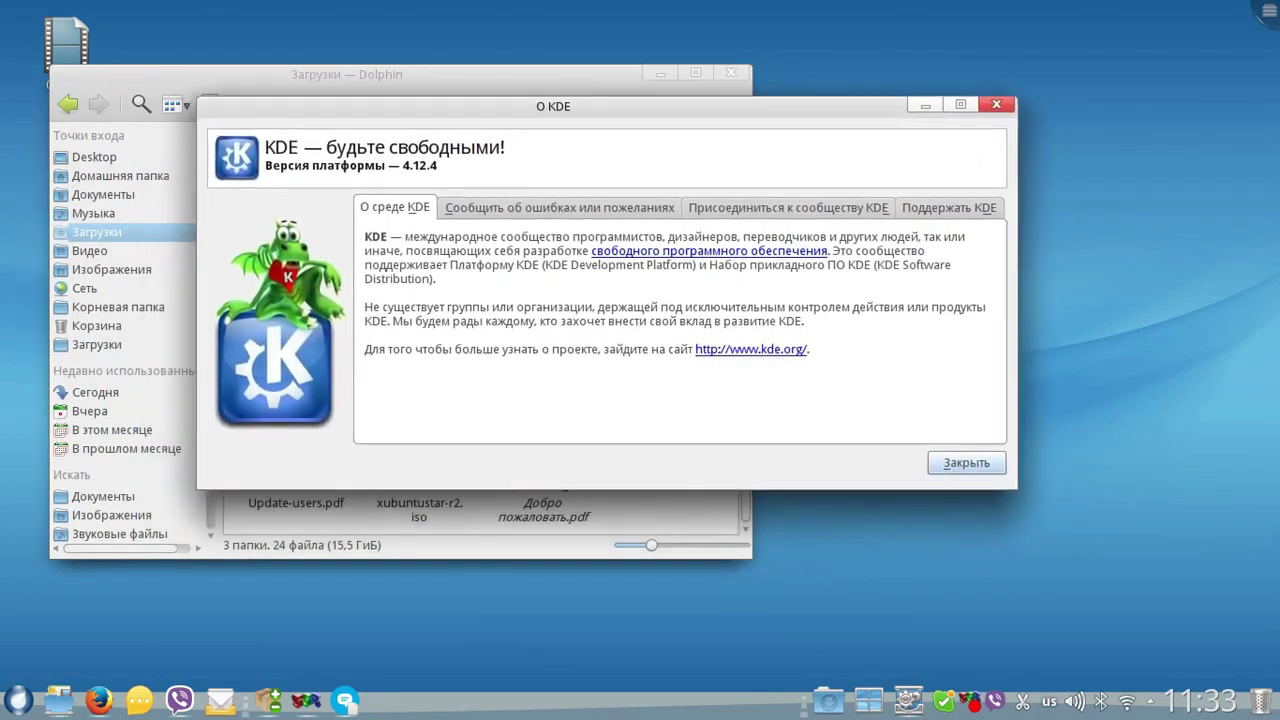
{"action": "mouse_move", "coordinate": [553, 106]}
{"action": "left_mouse_down"}
{"action": "mouse_move", "coordinate": [619, 102]}
{"action": "mouse_move", "coordinate": [649, 73]}
{"action": "left_mouse_up"}
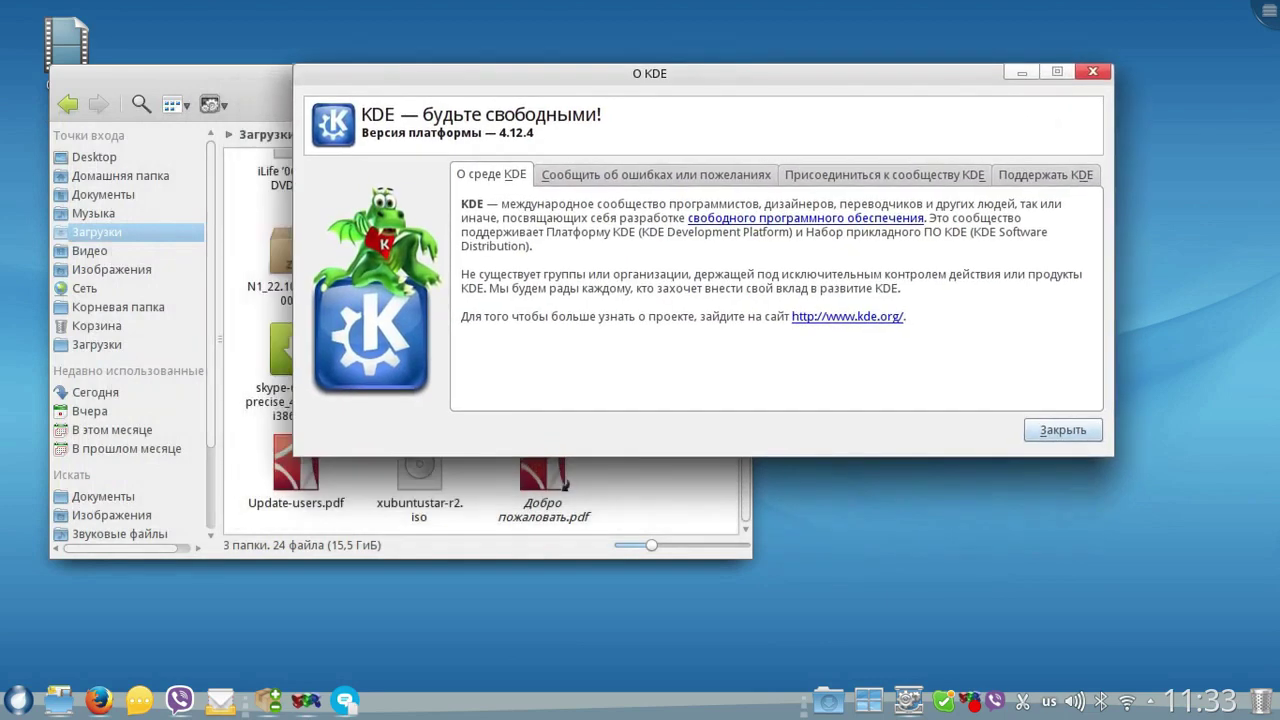
{"action": "key", "text": "Escape"}
{"action": "left_click_drag", "start_coordinate": [492, 88], "coordinate": [608, 89]}
- Switch Dolphin to the Домашняя папка home folder
{"action": "scroll", "coordinate": [674, 338], "scroll_direction": "up", "scroll_amount": 2}
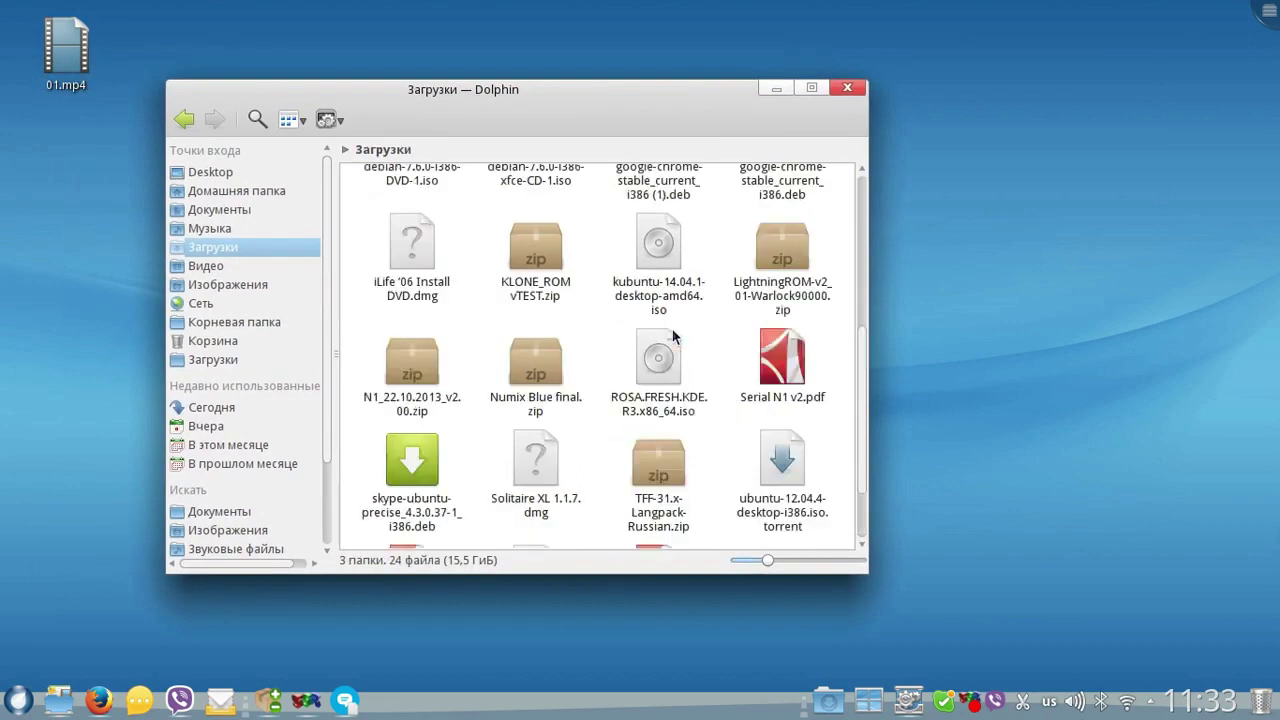
{"action": "scroll", "coordinate": [674, 338], "scroll_direction": "up", "scroll_amount": 2}
{"action": "scroll", "coordinate": [674, 338], "scroll_direction": "up", "scroll_amount": 2}
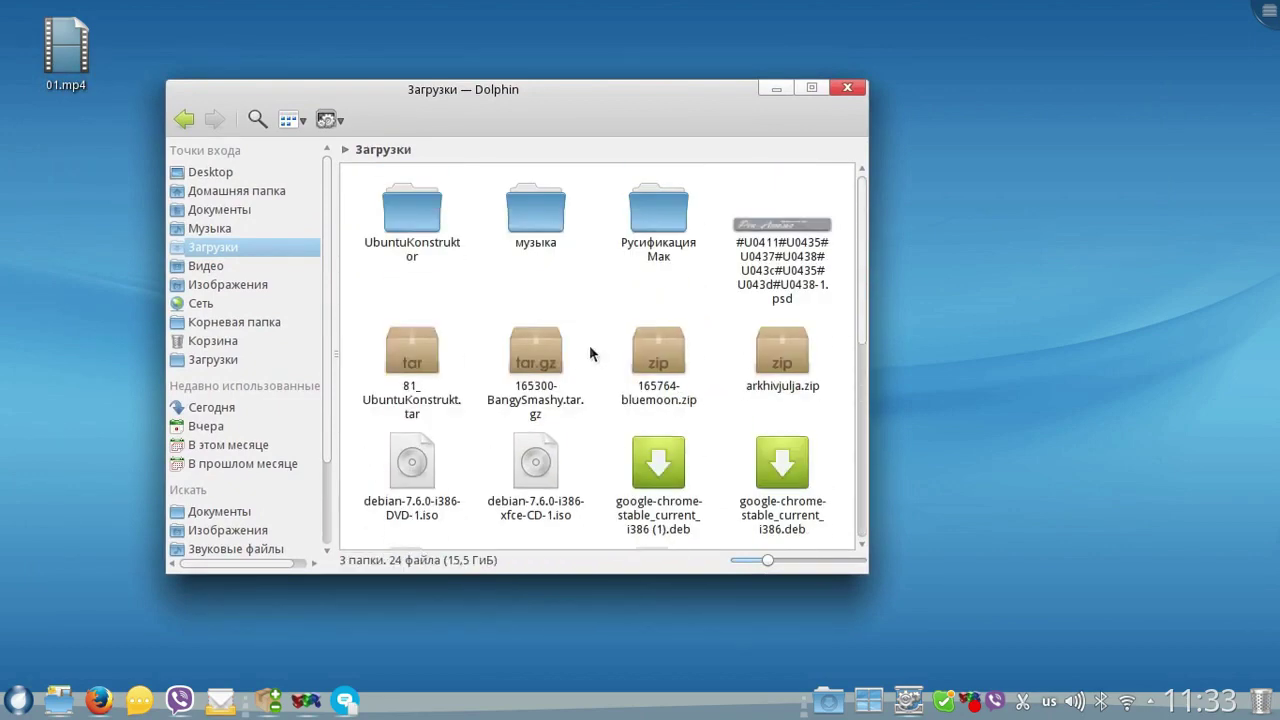
{"action": "scroll", "coordinate": [516, 292], "scroll_direction": "down", "scroll_amount": 5}
{"action": "scroll", "coordinate": [523, 263], "scroll_direction": "down", "scroll_amount": 3}
{"action": "scroll", "coordinate": [523, 263], "scroll_direction": "up", "scroll_amount": 4}
{"action": "scroll", "coordinate": [530, 308], "scroll_direction": "up", "scroll_amount": 2}
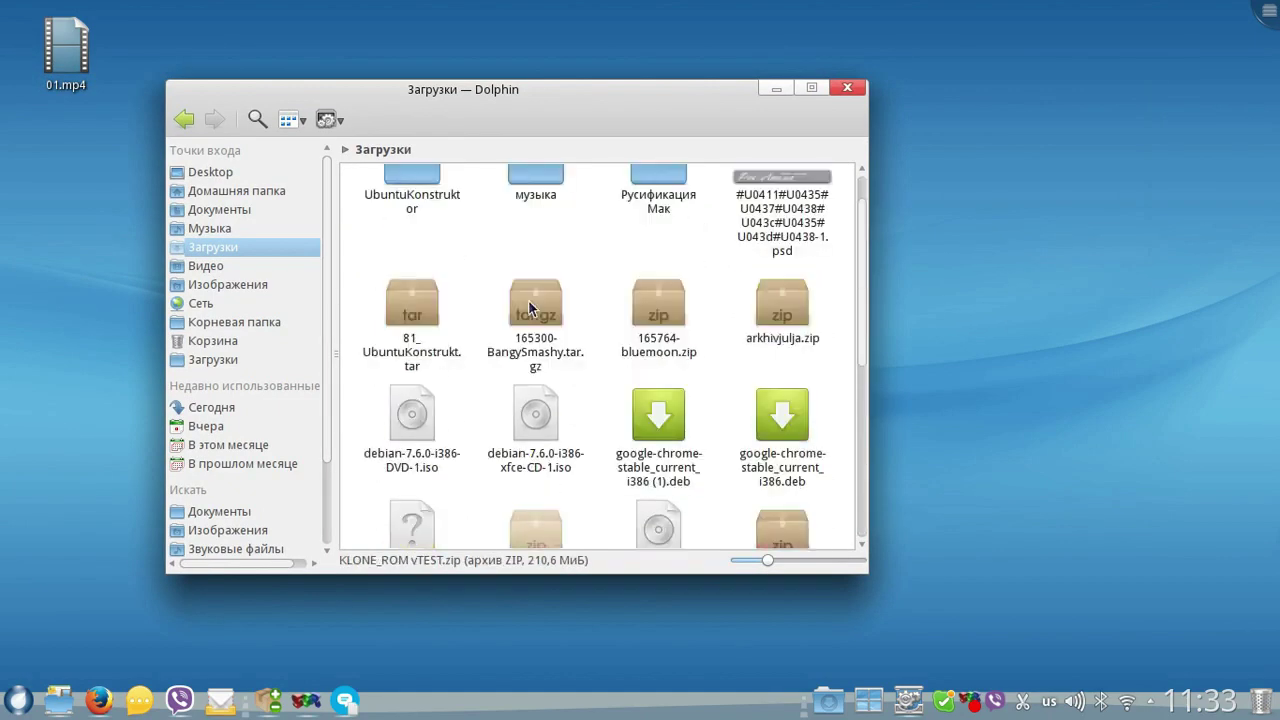
{"action": "scroll", "coordinate": [530, 308], "scroll_direction": "up", "scroll_amount": 1}
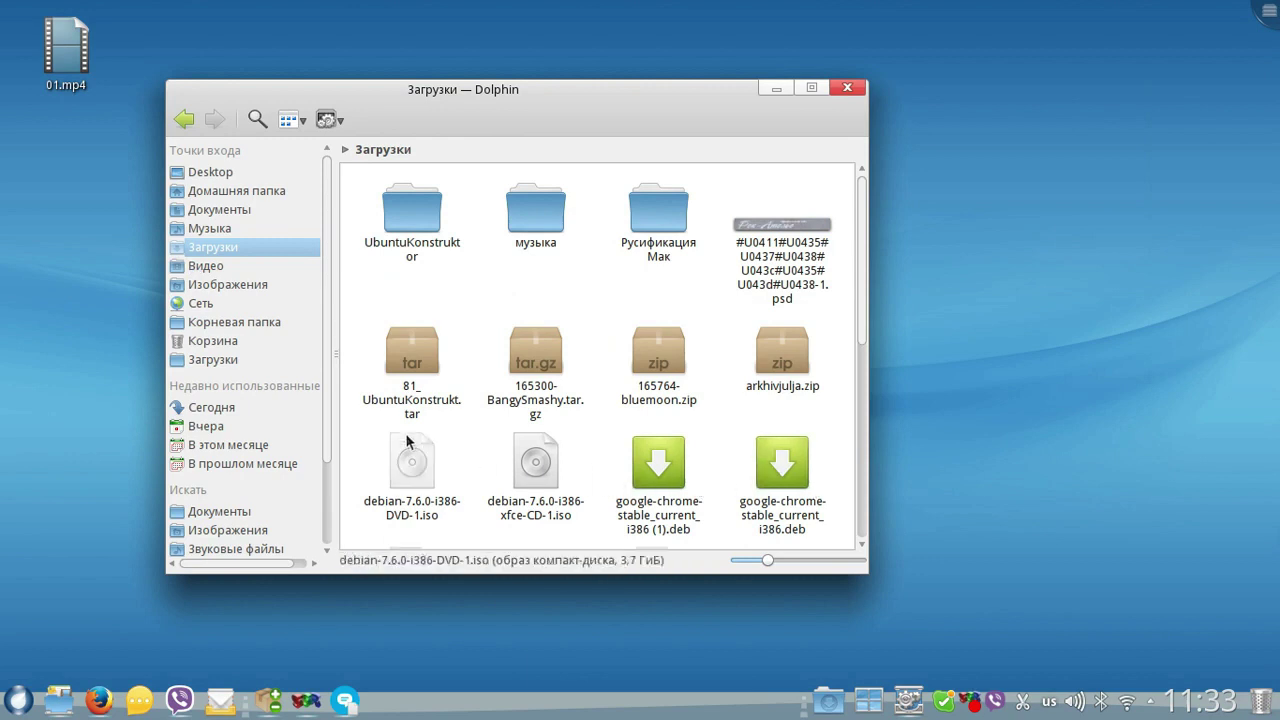
{"action": "left_click", "coordinate": [236, 190]}
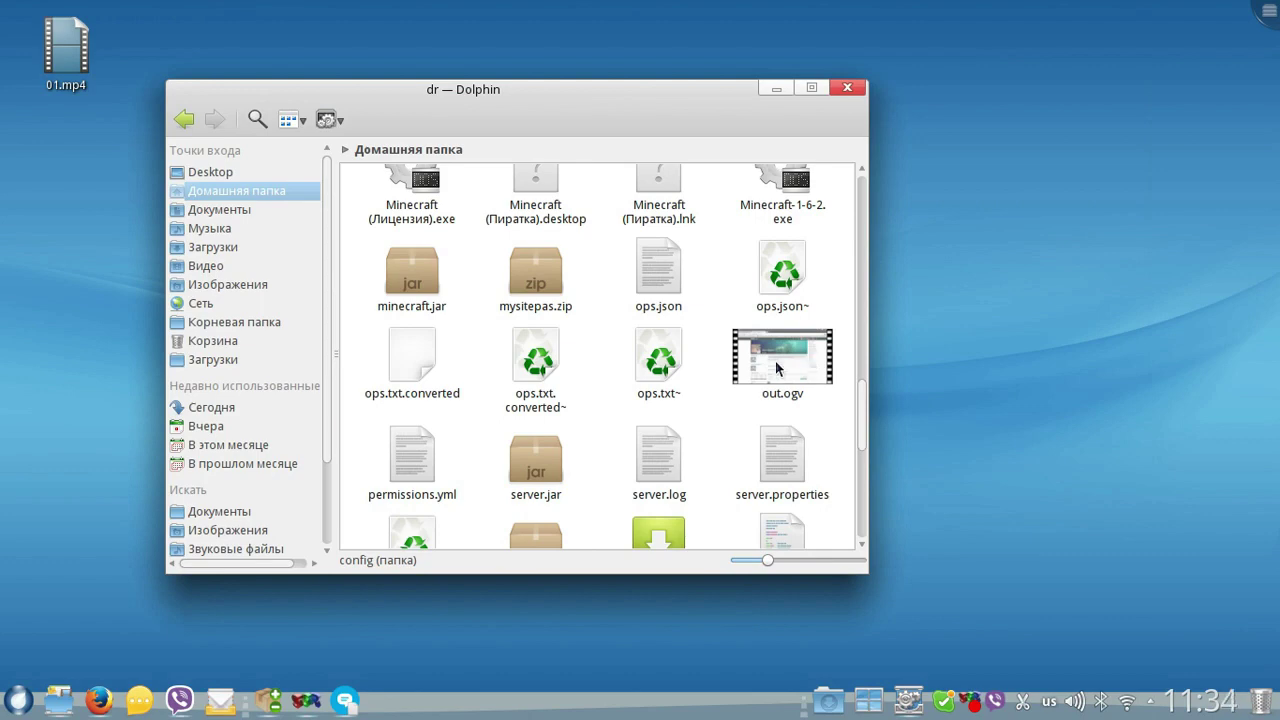
- Open out.ogv with Clementine and bring the player window forward
{"action": "scroll", "coordinate": [775, 360], "scroll_direction": "up", "scroll_amount": 5}
{"action": "scroll", "coordinate": [790, 330], "scroll_direction": "up", "scroll_amount": 1}
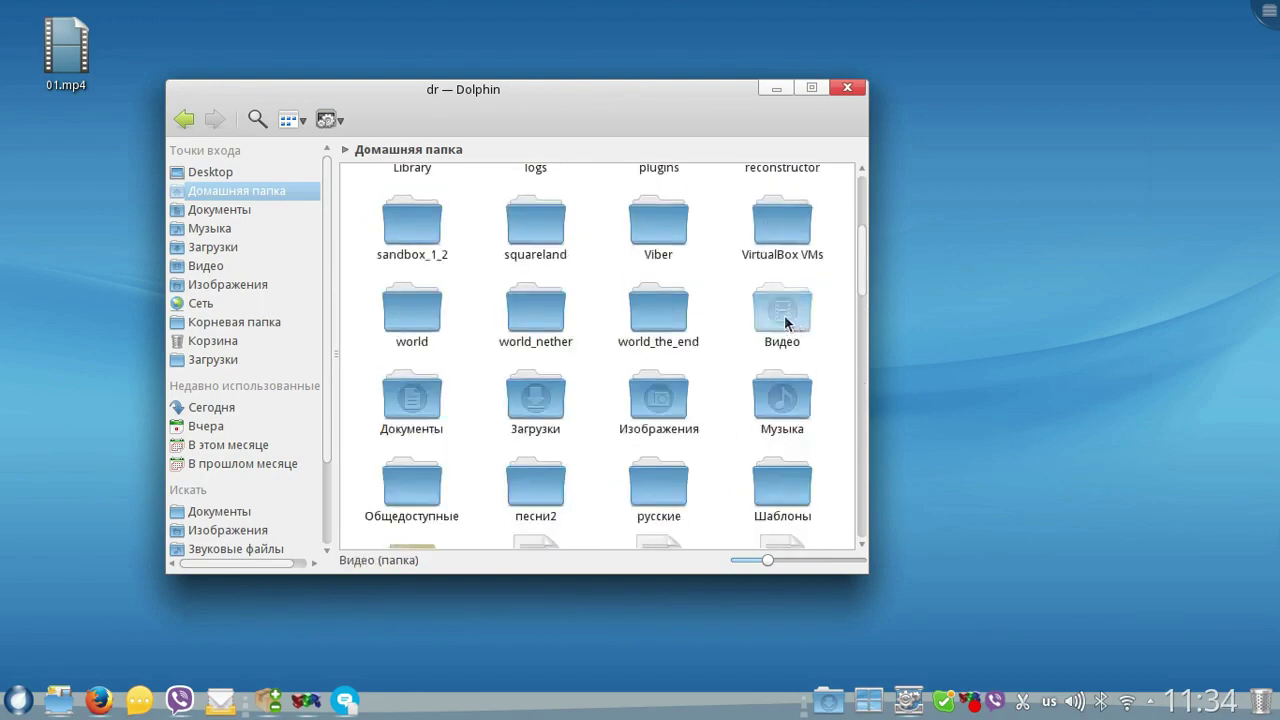
{"action": "scroll", "coordinate": [792, 322], "scroll_direction": "up", "scroll_amount": 1}
{"action": "scroll", "coordinate": [751, 323], "scroll_direction": "up", "scroll_amount": 2}
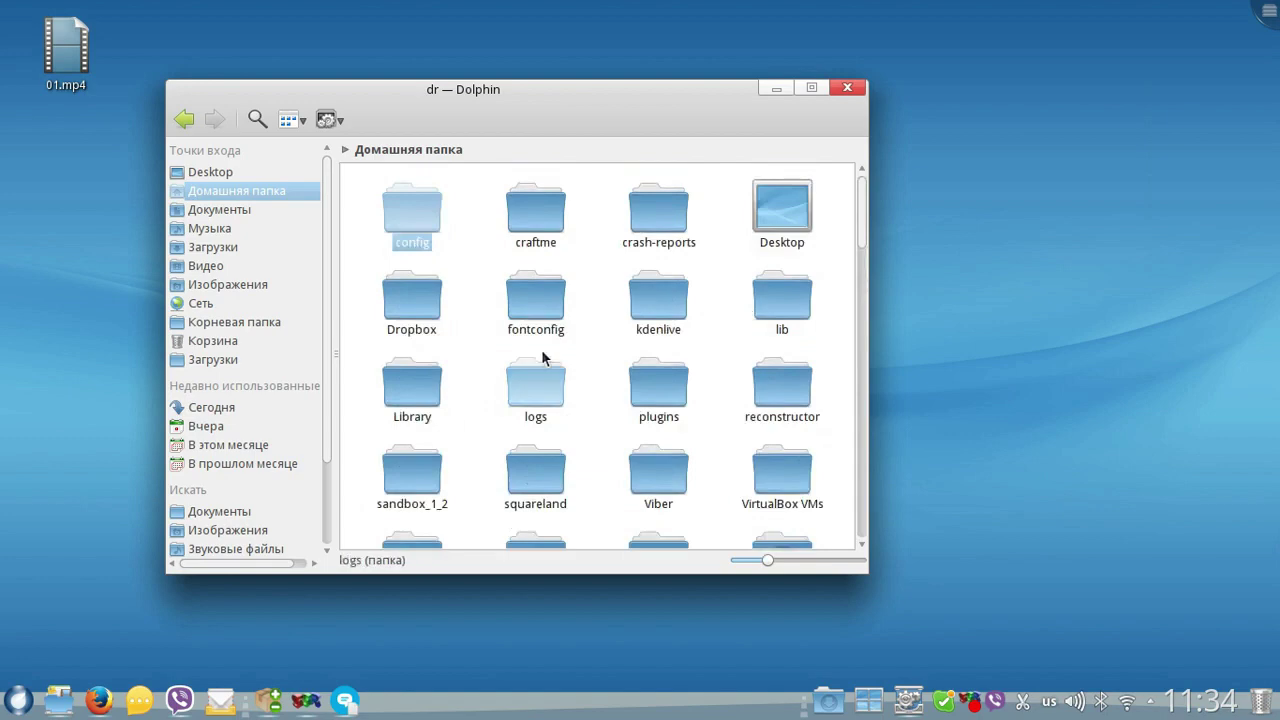
{"action": "scroll", "coordinate": [700, 355], "scroll_direction": "down", "scroll_amount": 8}
{"action": "right_click", "coordinate": [803, 352]}
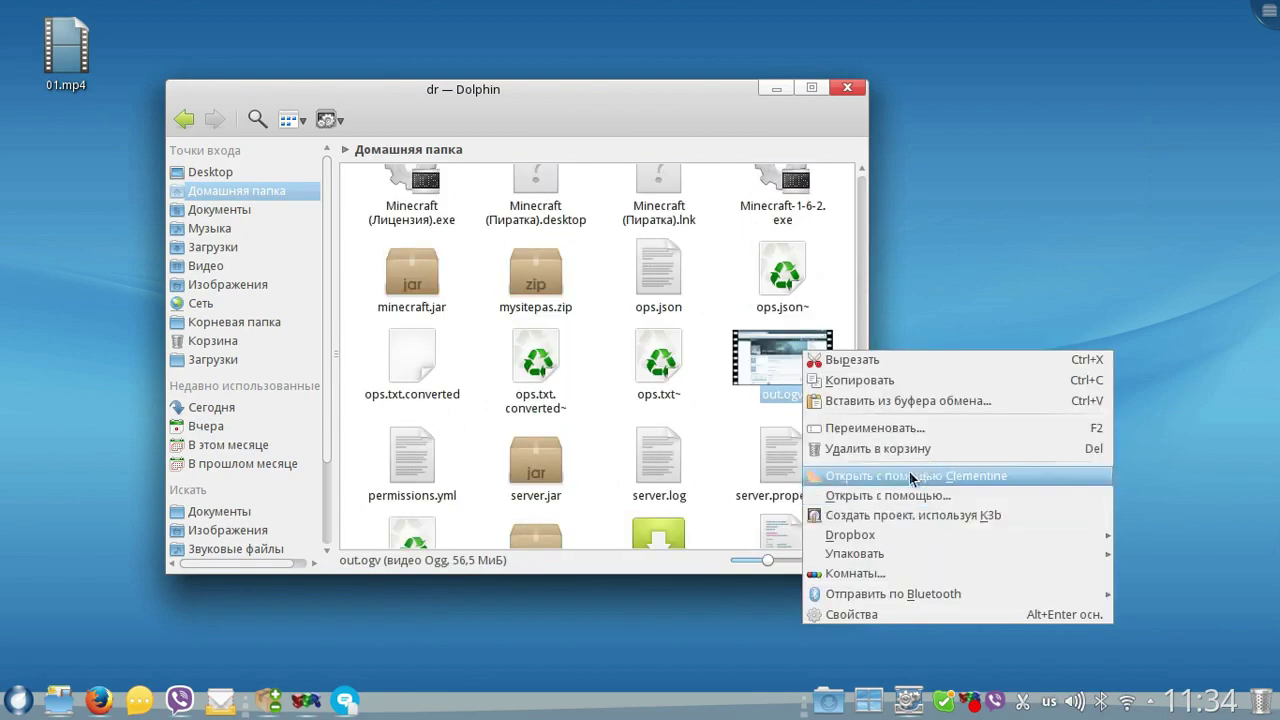
{"action": "left_click", "coordinate": [915, 477]}
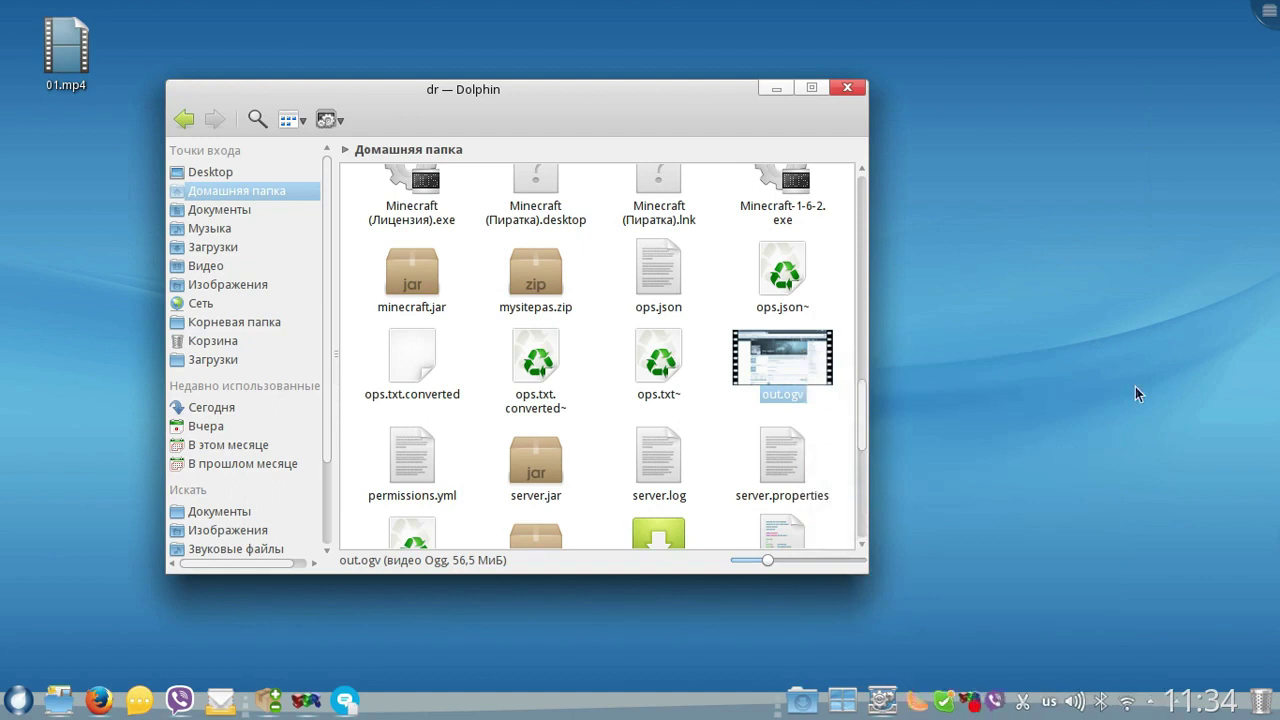
{"action": "left_click", "coordinate": [912, 703]}
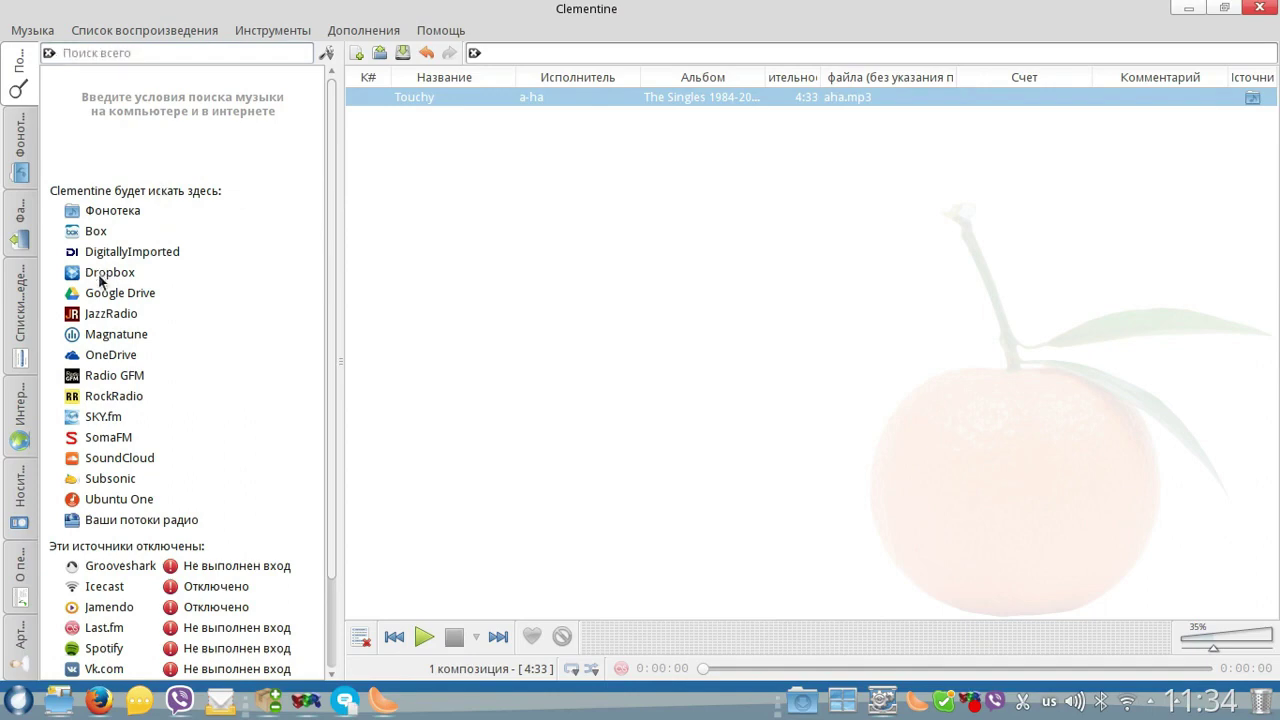
- Close the Clementine player and the Dolphin window
{"action": "left_click", "coordinate": [1259, 8]}
{"action": "left_click", "coordinate": [851, 90]}
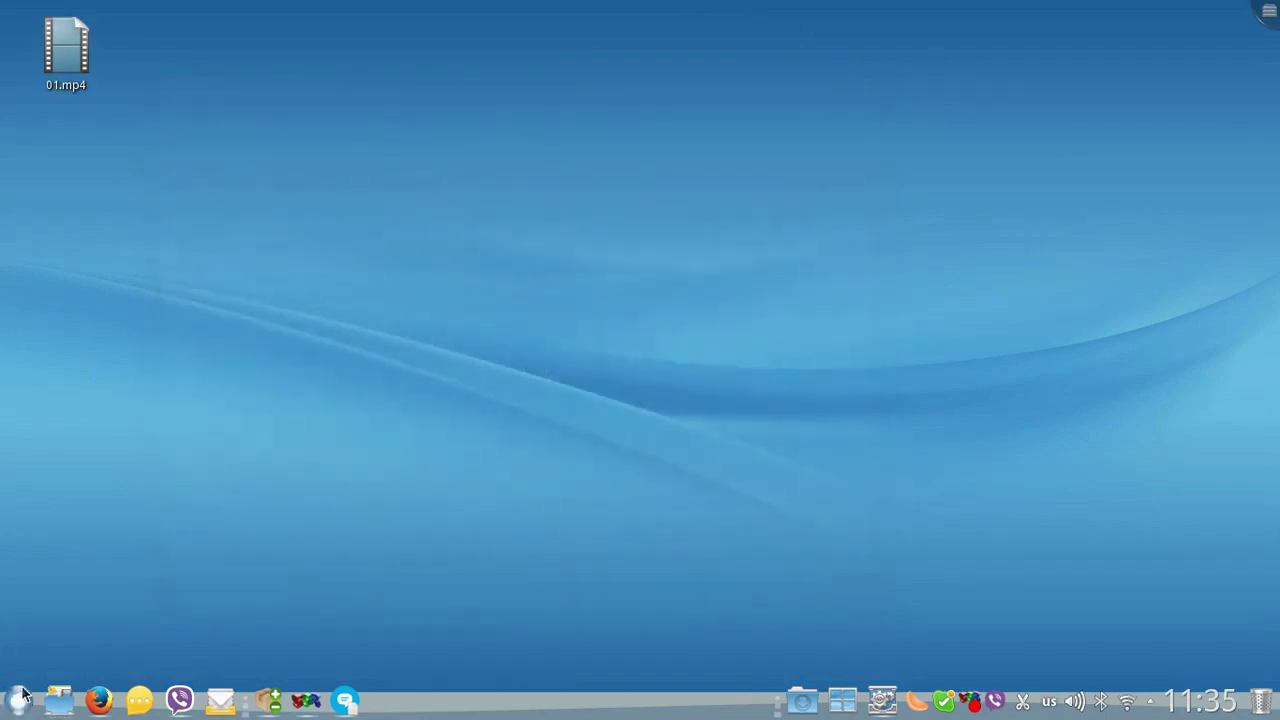
- Launch LibreOffice Writer from the launcher's Приложения application list
{"action": "left_click", "coordinate": [20, 698]}
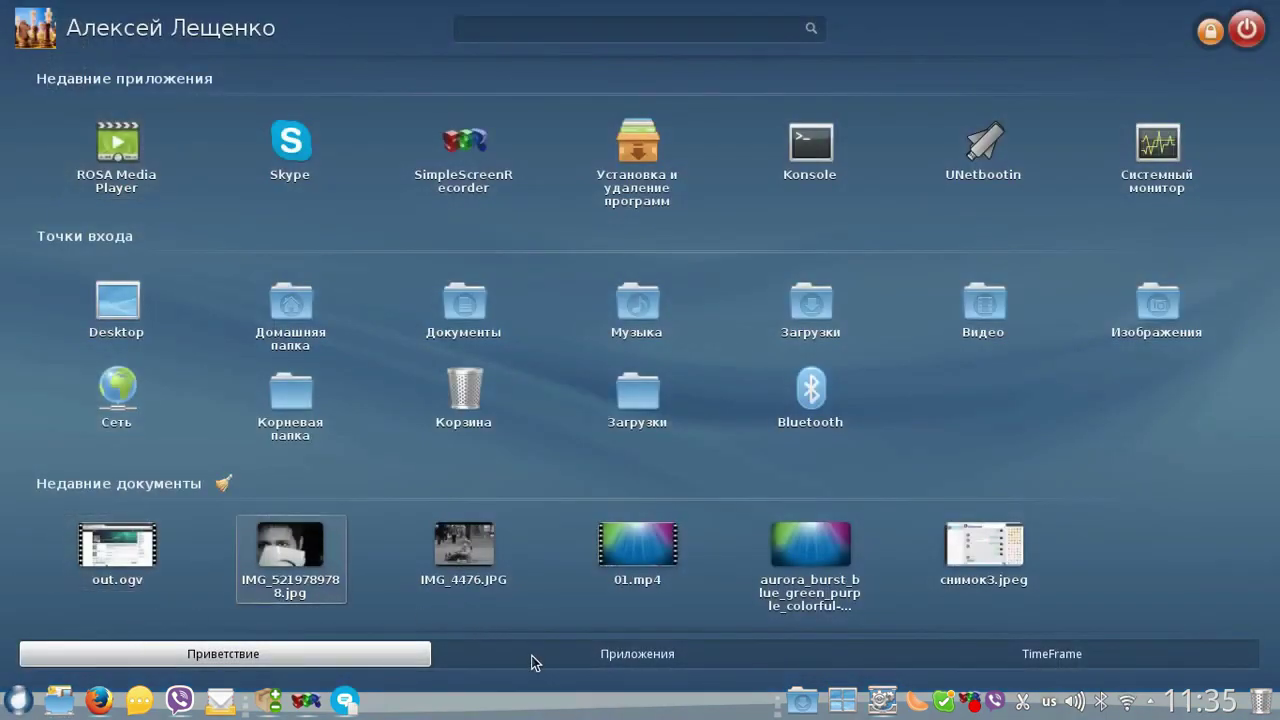
{"action": "left_click", "coordinate": [600, 654]}
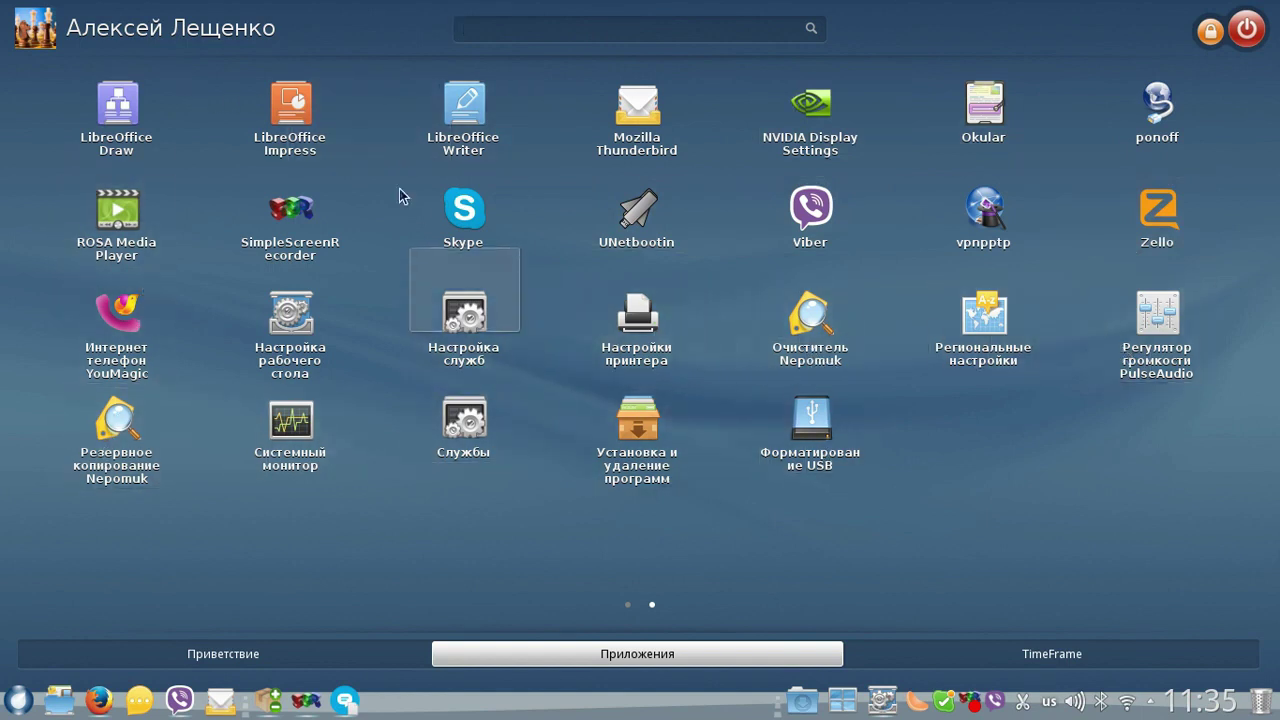
{"action": "left_click", "coordinate": [461, 140]}
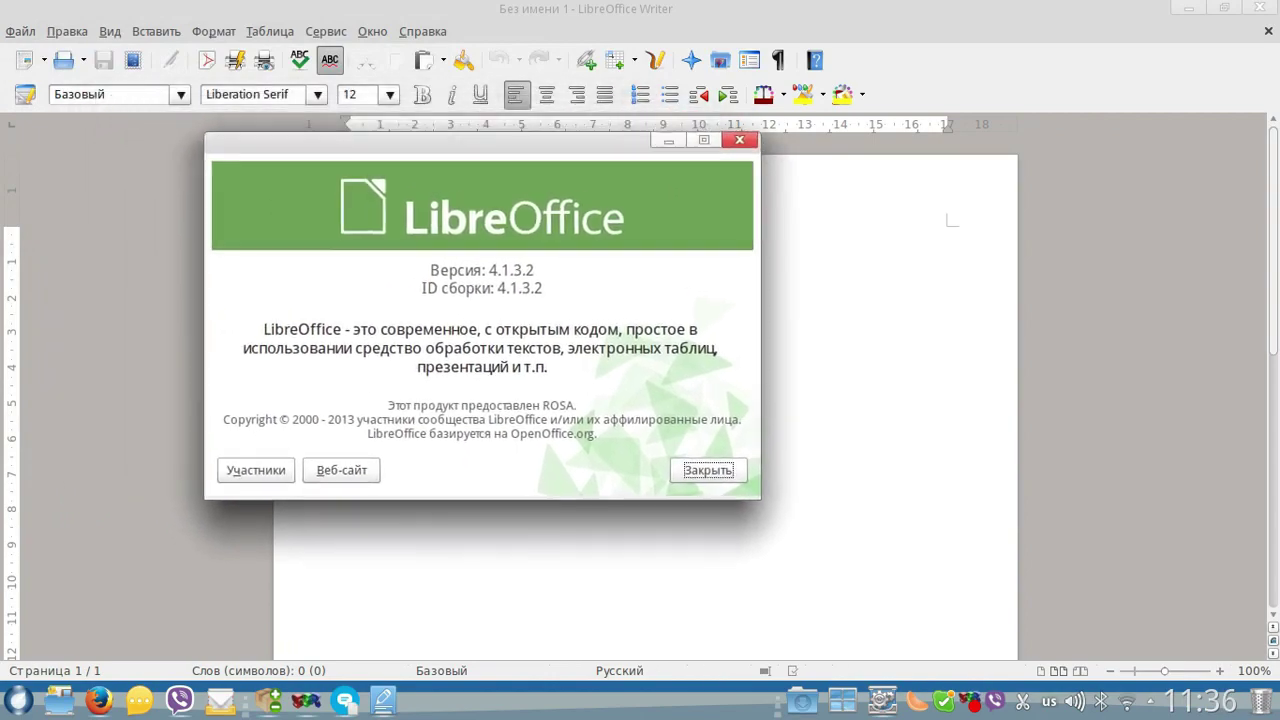
- Close the About LibreOffice dialog and quit Writer with Ctrl+Q
{"action": "left_click", "coordinate": [810, 198]}
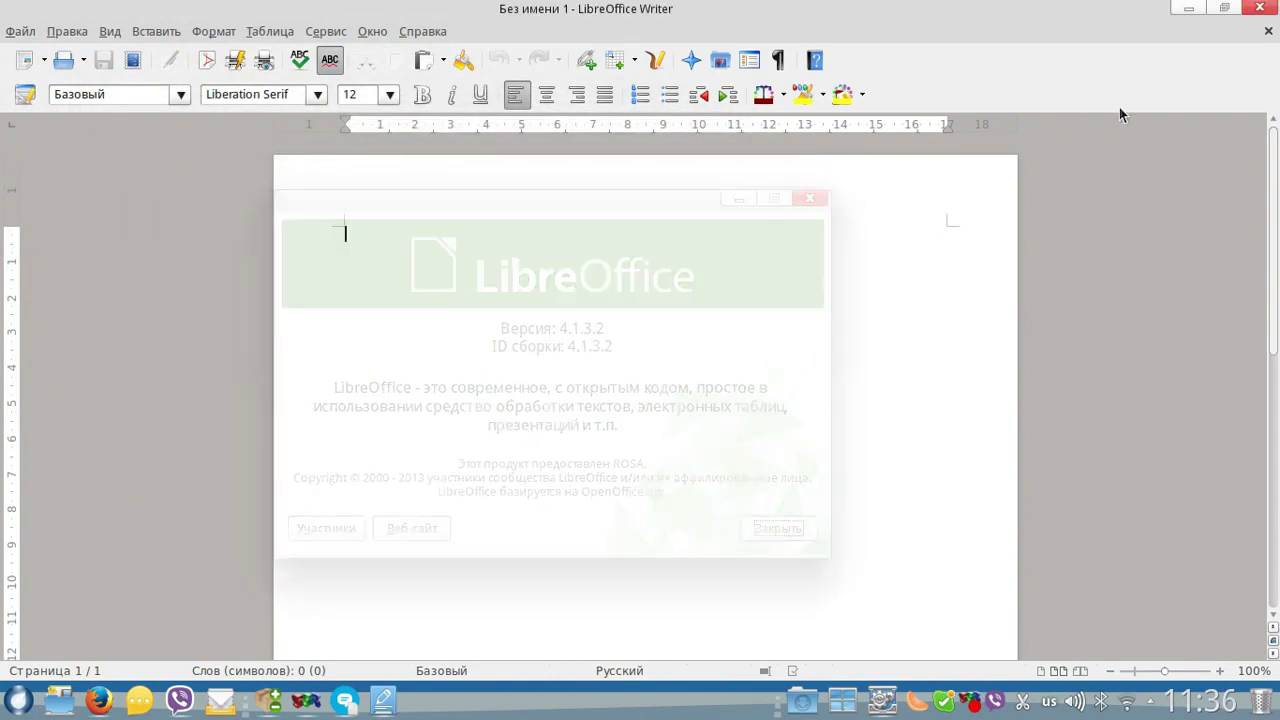
{"action": "key", "text": "ctrl+q"}
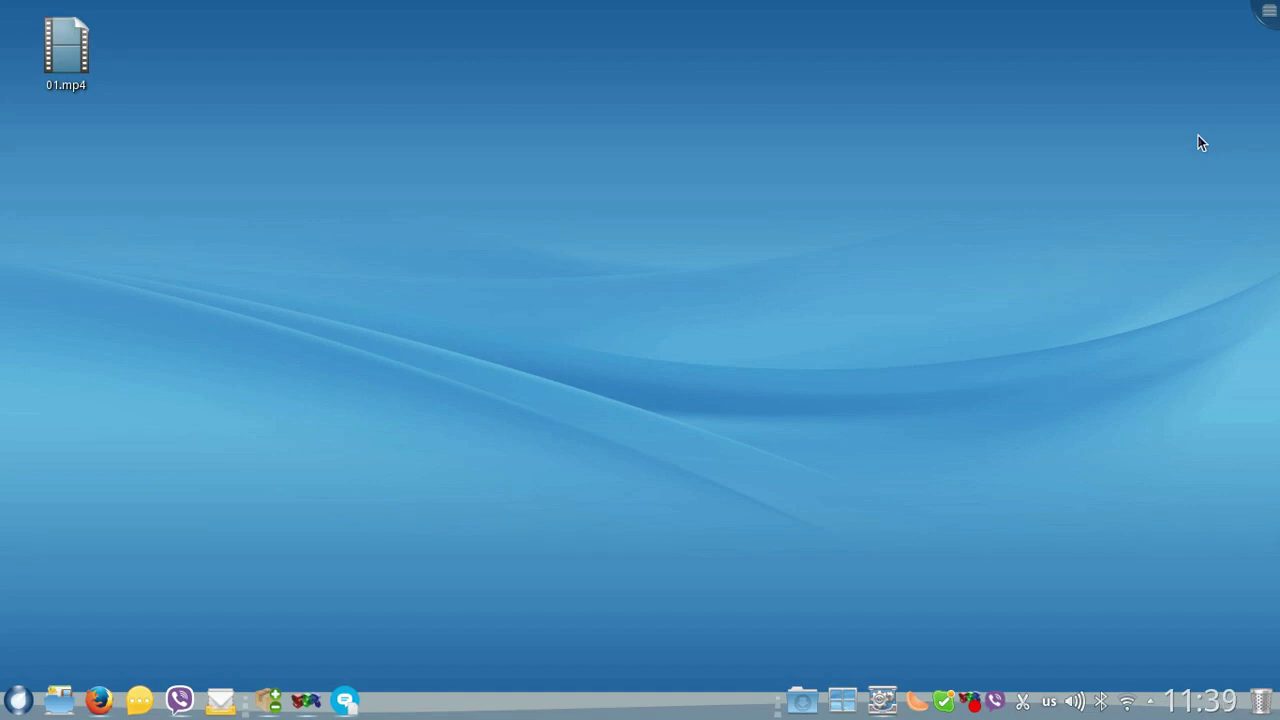
- Dismiss the launcher and bring Firefox back up on rosalab.ru from the taskbar
{"action": "left_click", "coordinate": [18, 700]}
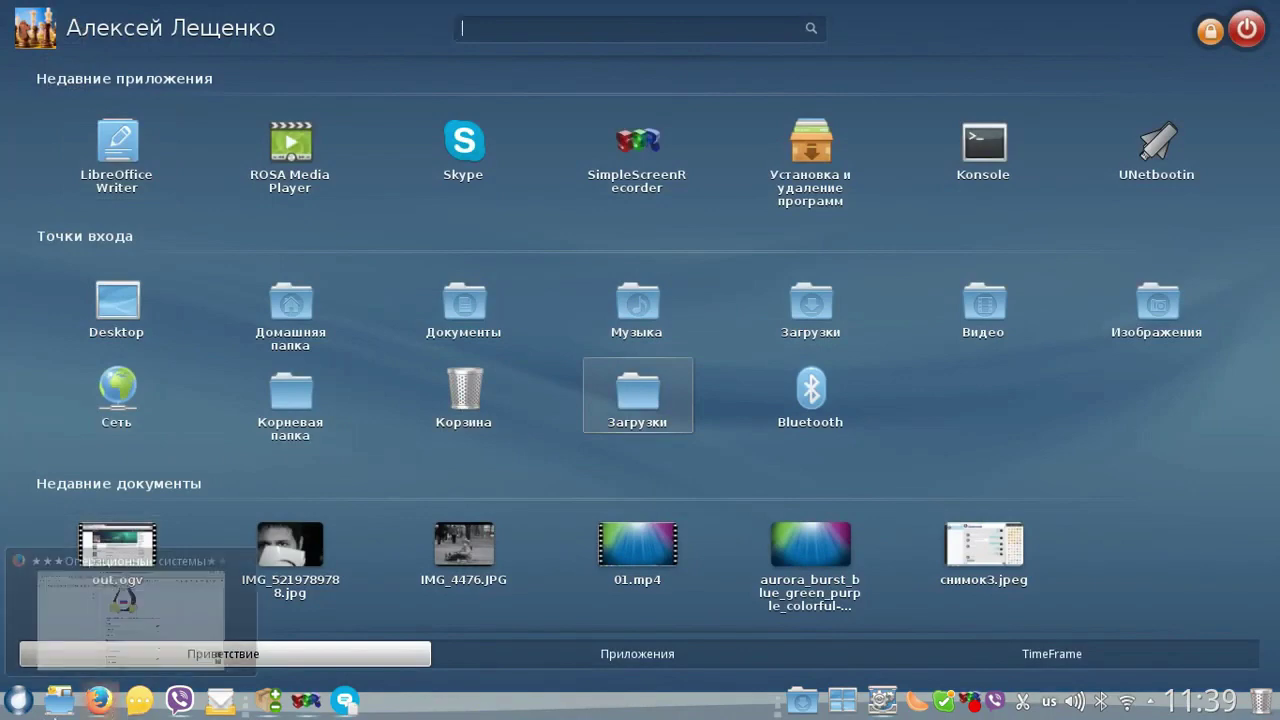
{"action": "left_click", "coordinate": [98, 700]}
{"action": "left_click", "coordinate": [98, 700]}
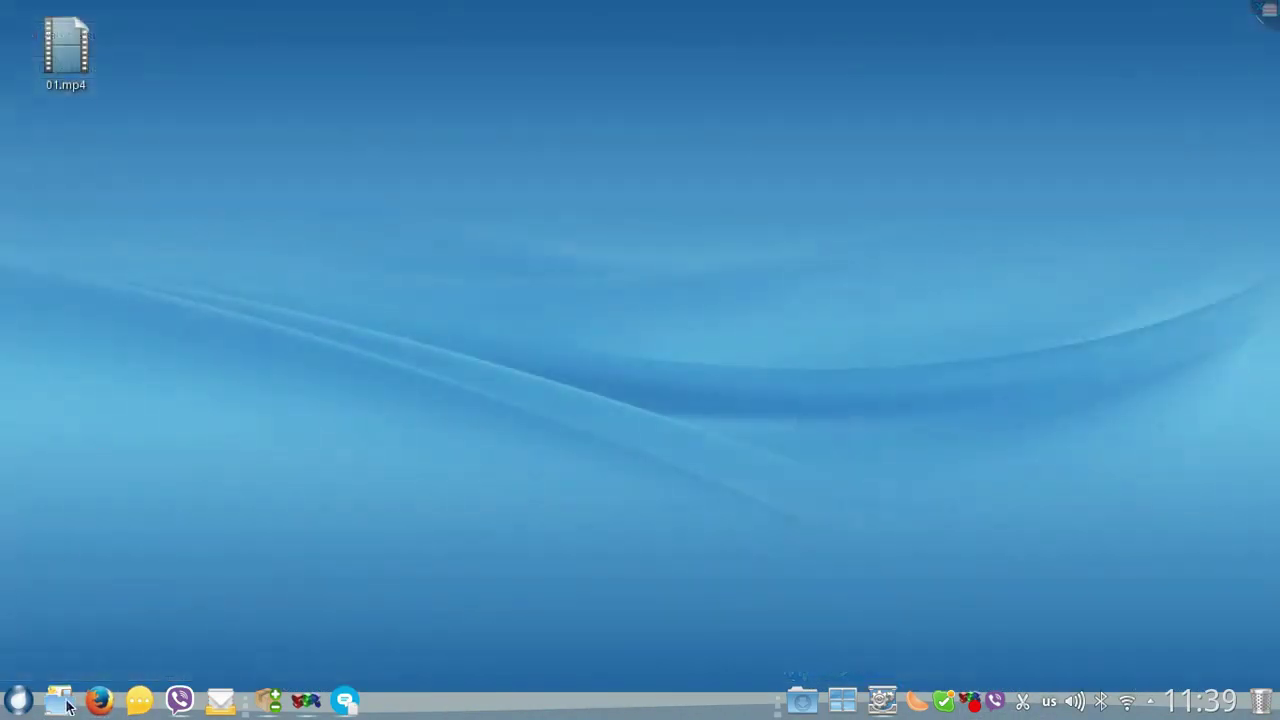
{"action": "left_click", "coordinate": [98, 700]}
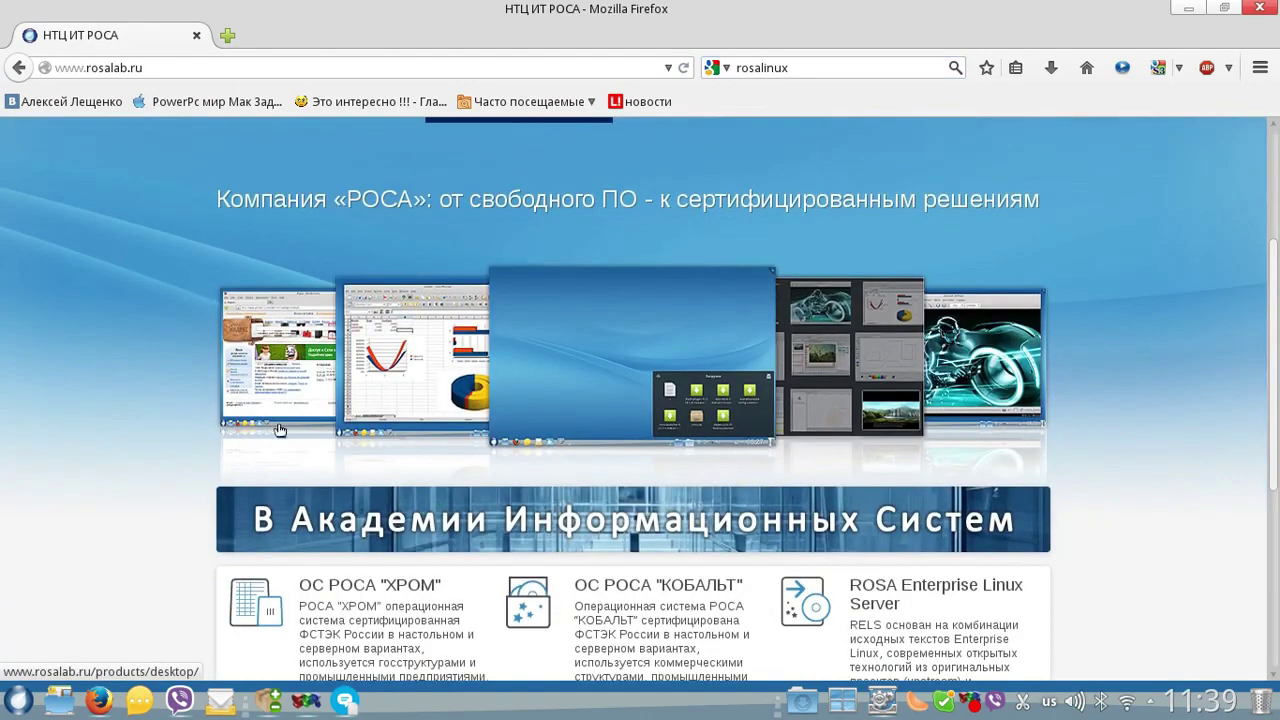
- Scroll rosalab.ru to its footer and back, then follow the header's Wiki link
{"action": "scroll", "coordinate": [410, 316], "scroll_direction": "down", "scroll_amount": 6}
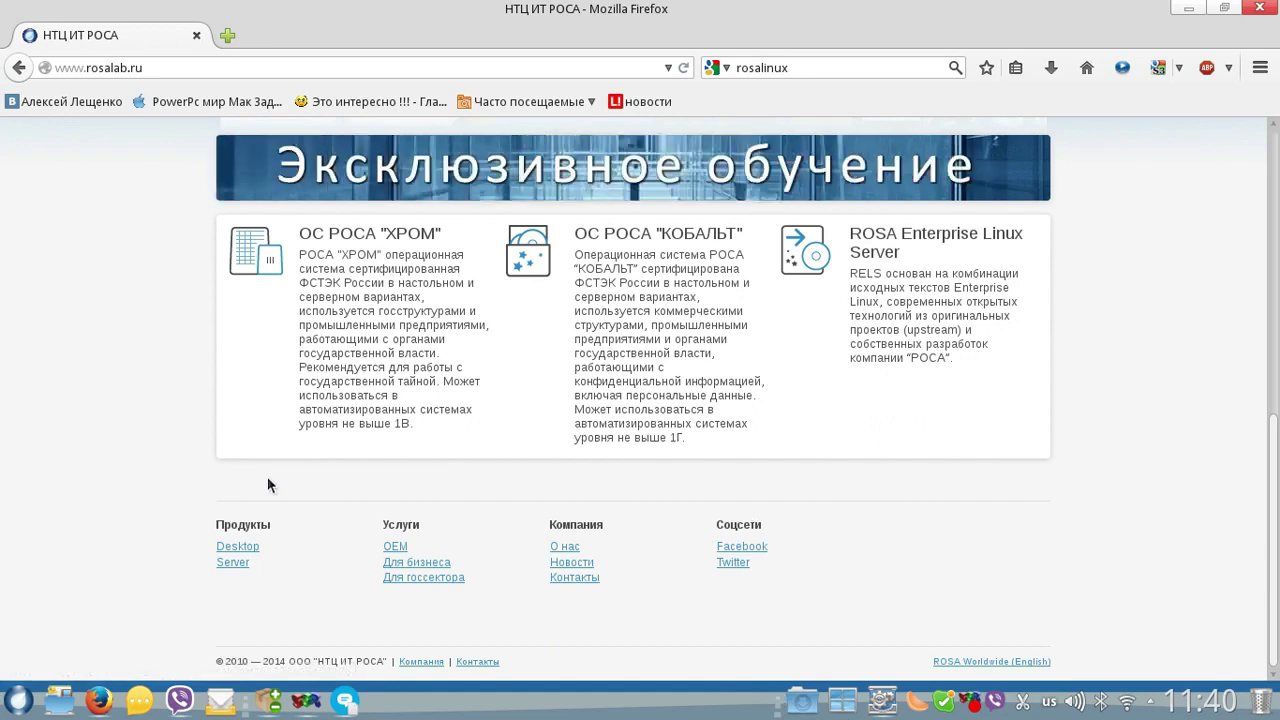
{"action": "scroll", "coordinate": [267, 476], "scroll_direction": "up", "scroll_amount": 10}
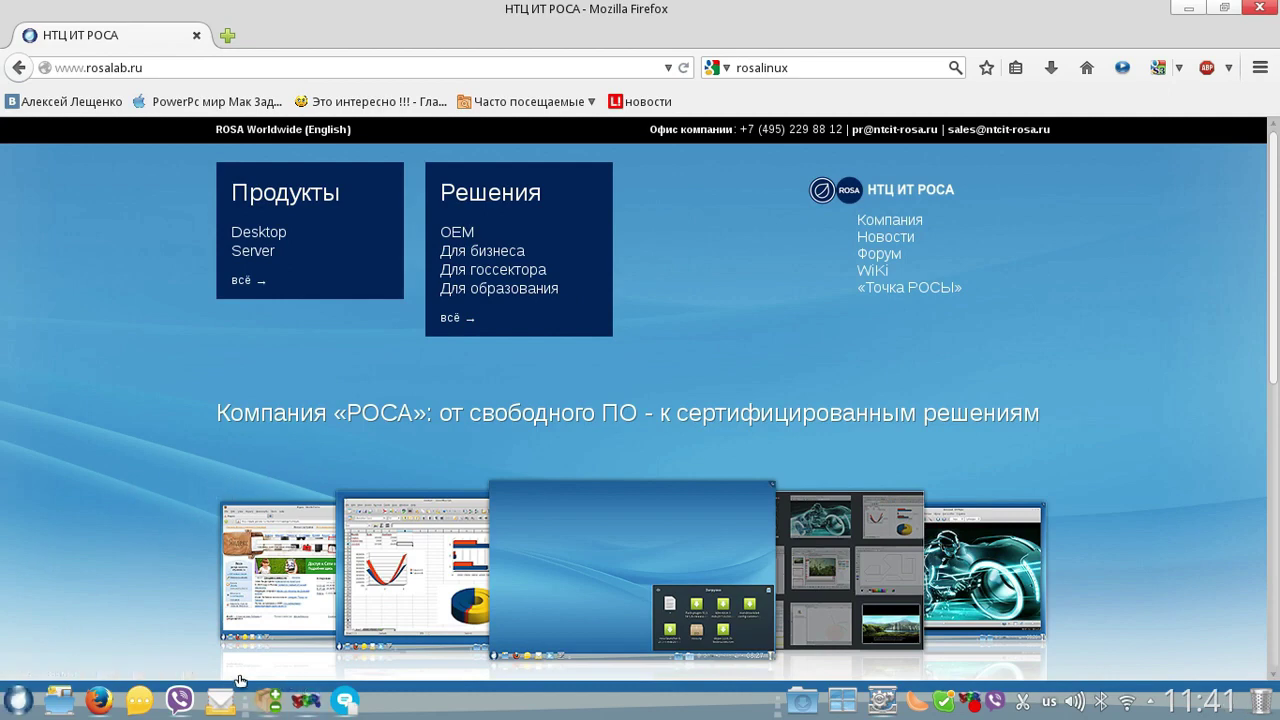
{"action": "left_click", "coordinate": [866, 270]}
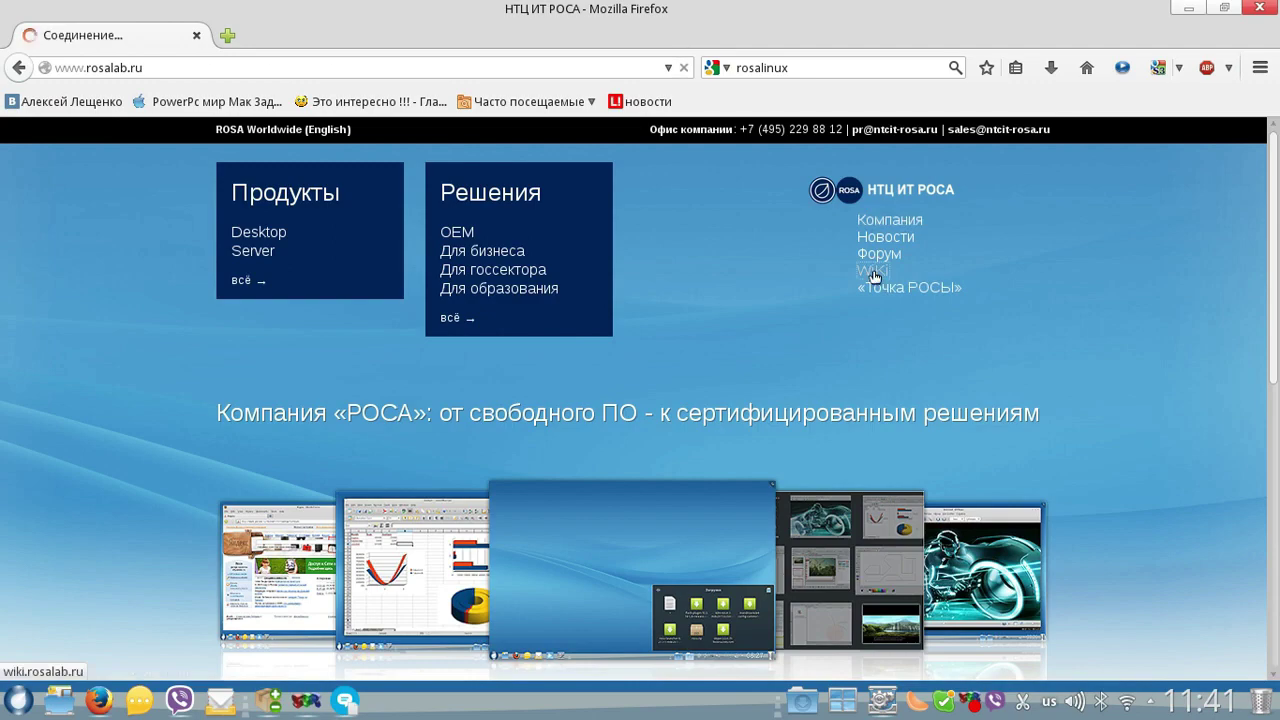
- Scroll through the Rosalab Wiki main page's ROSA DESKTOP releases, then open the ROSA launcher
{"action": "scroll", "coordinate": [866, 297], "scroll_direction": "down", "scroll_amount": 3}
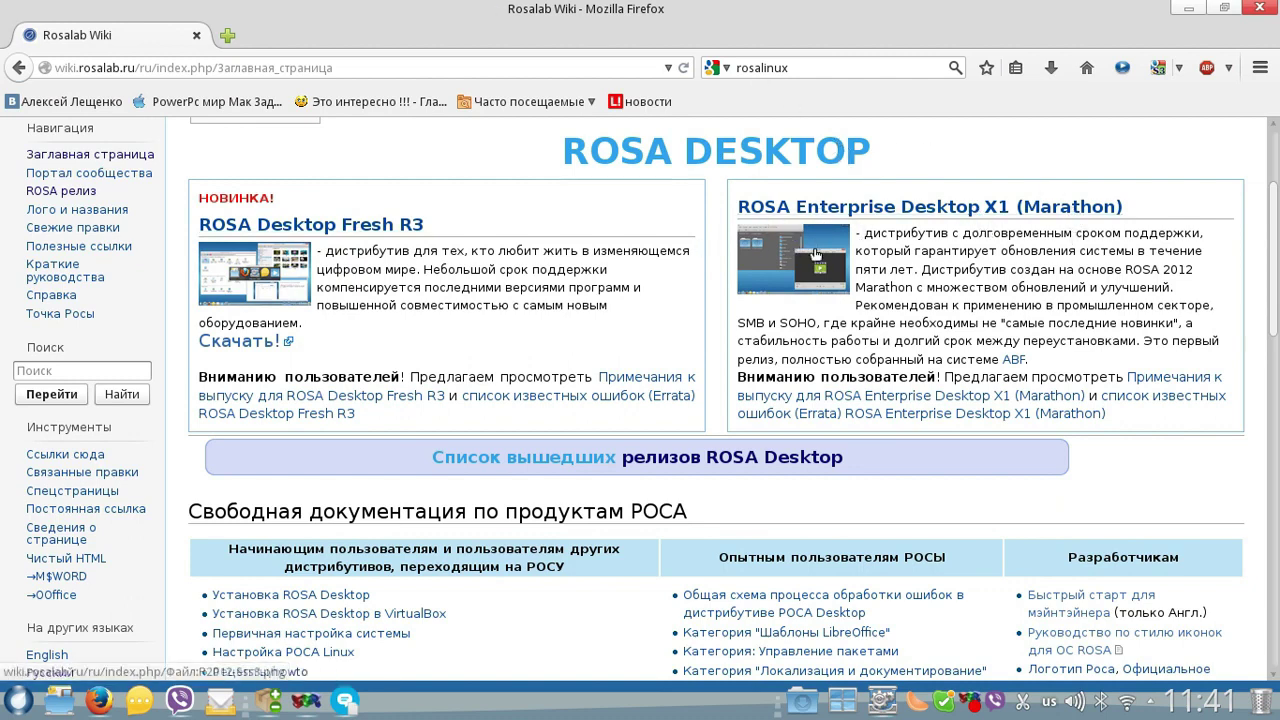
{"action": "scroll", "coordinate": [850, 320], "scroll_direction": "down", "scroll_amount": 8}
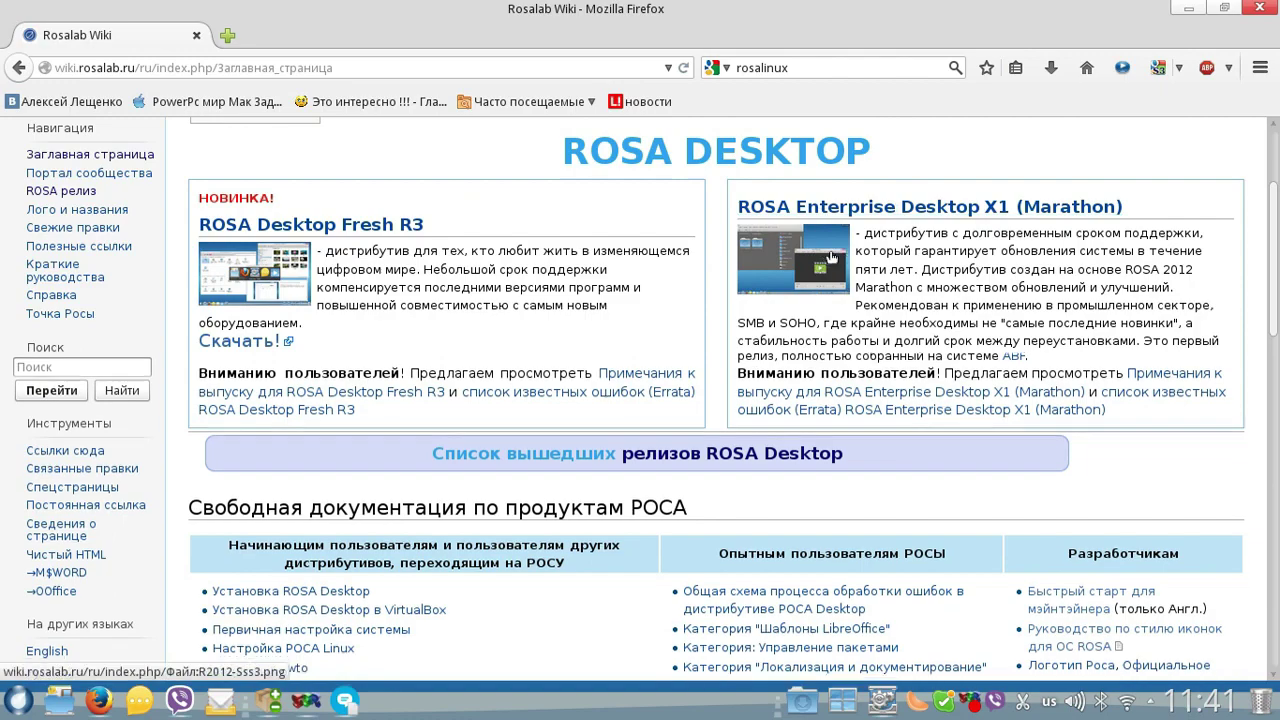
{"action": "scroll", "coordinate": [874, 377], "scroll_direction": "up", "scroll_amount": 7}
{"action": "scroll", "coordinate": [680, 380], "scroll_direction": "up", "scroll_amount": 4}
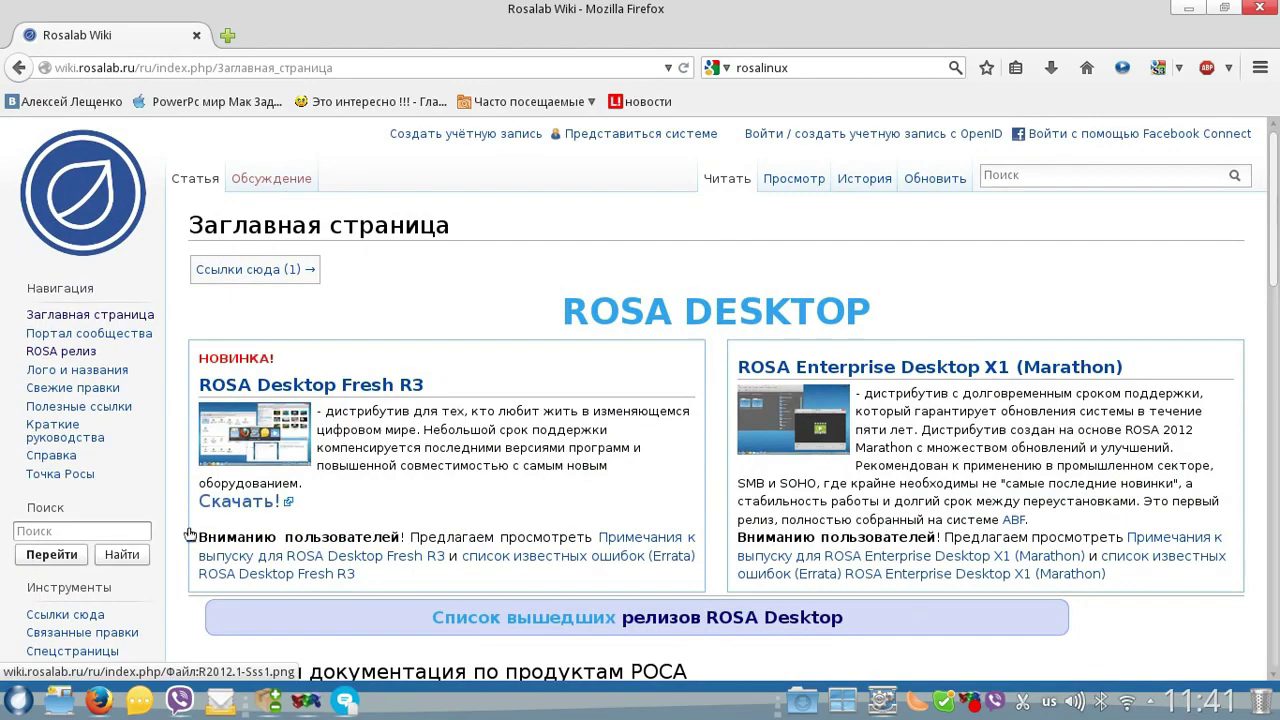
{"action": "left_click", "coordinate": [18, 700]}
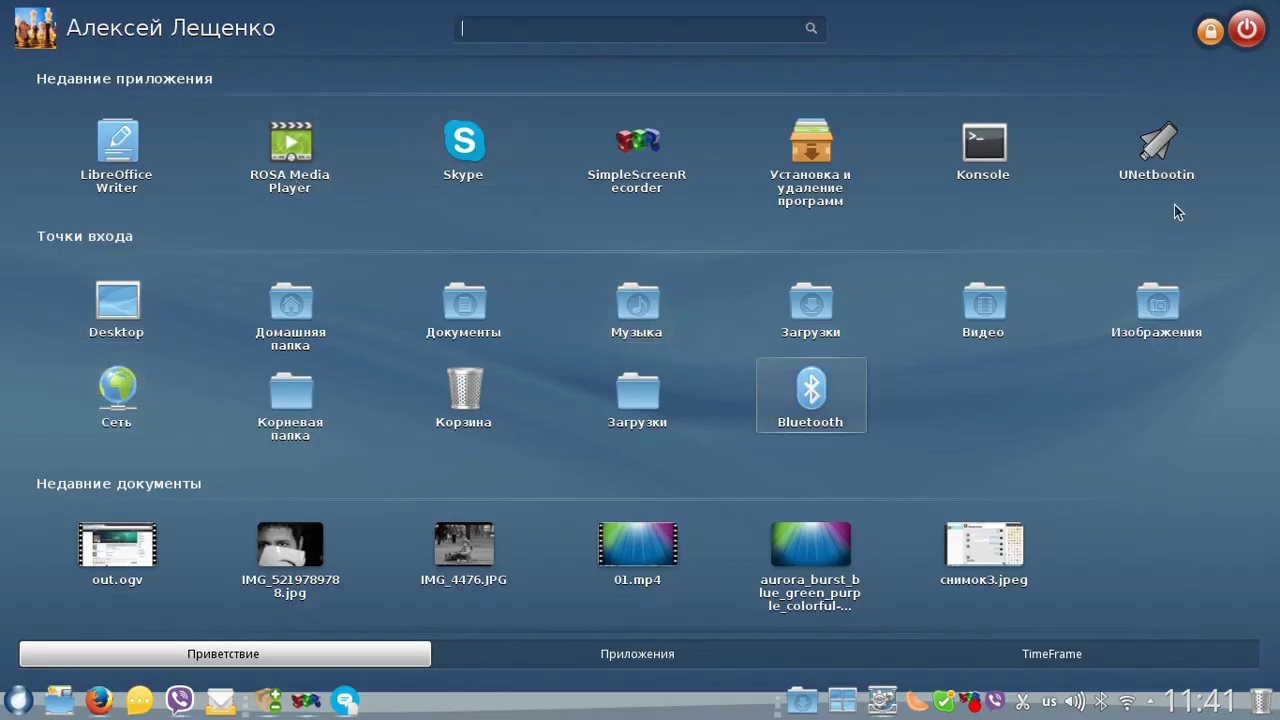
- Close the launcher, move the unknown-error message aside, and go back in Firefox to rosalab.ru
{"action": "left_click", "coordinate": [1160, 150]}
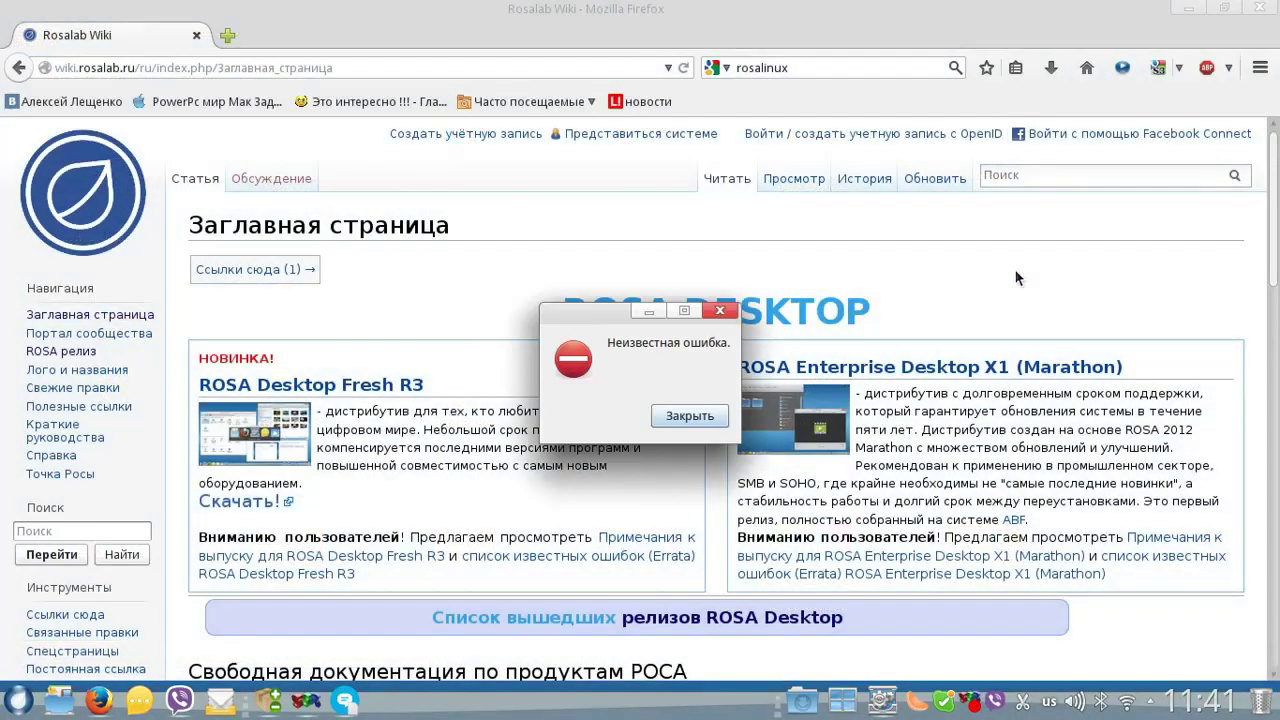
{"action": "mouse_move", "coordinate": [612, 318]}
{"action": "left_mouse_down"}
{"action": "mouse_move", "coordinate": [348, 264]}
{"action": "mouse_move", "coordinate": [498, 226]}
{"action": "left_mouse_up"}
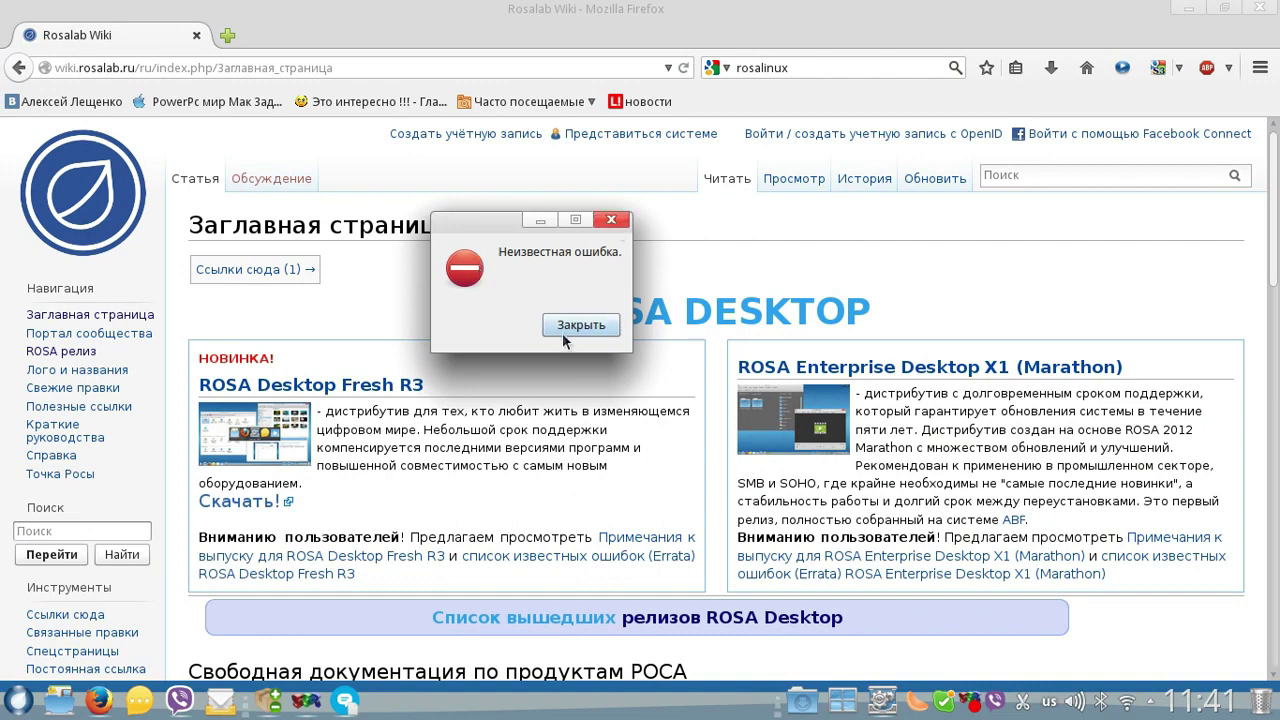
{"action": "scroll", "coordinate": [686, 418], "scroll_direction": "down", "scroll_amount": 3}
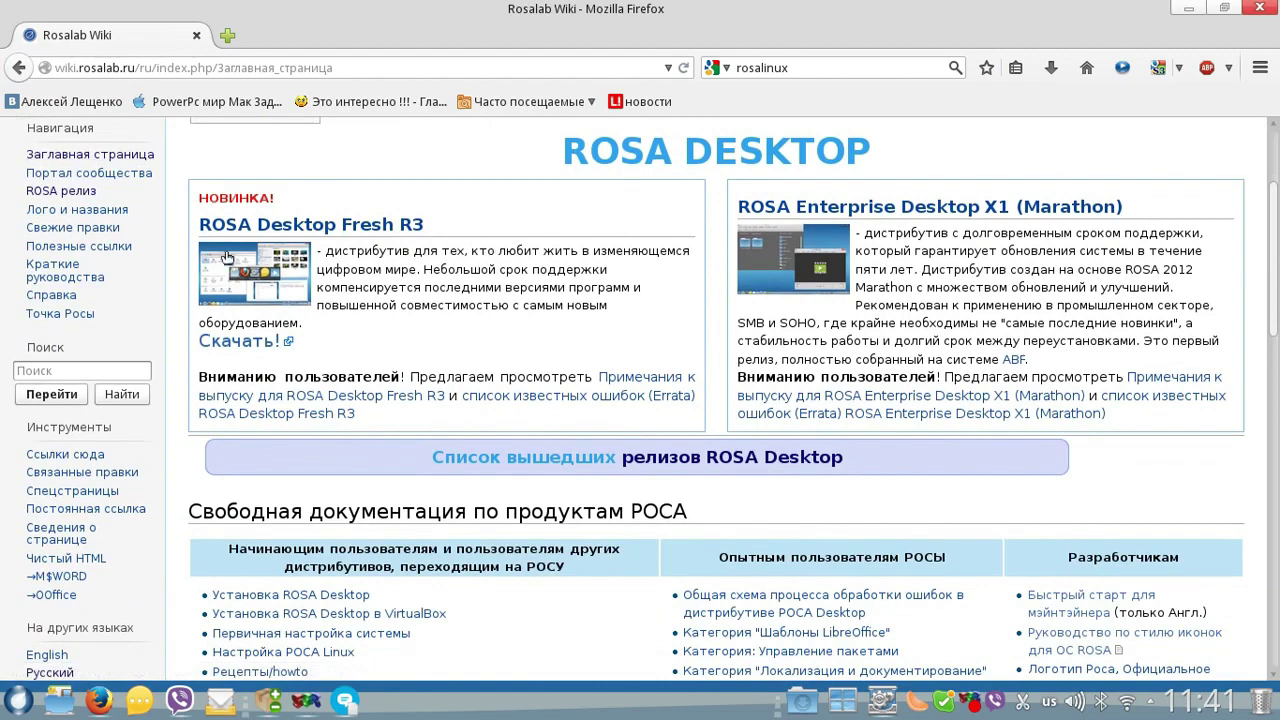
{"action": "scroll", "coordinate": [90, 400], "scroll_direction": "up", "scroll_amount": 3}
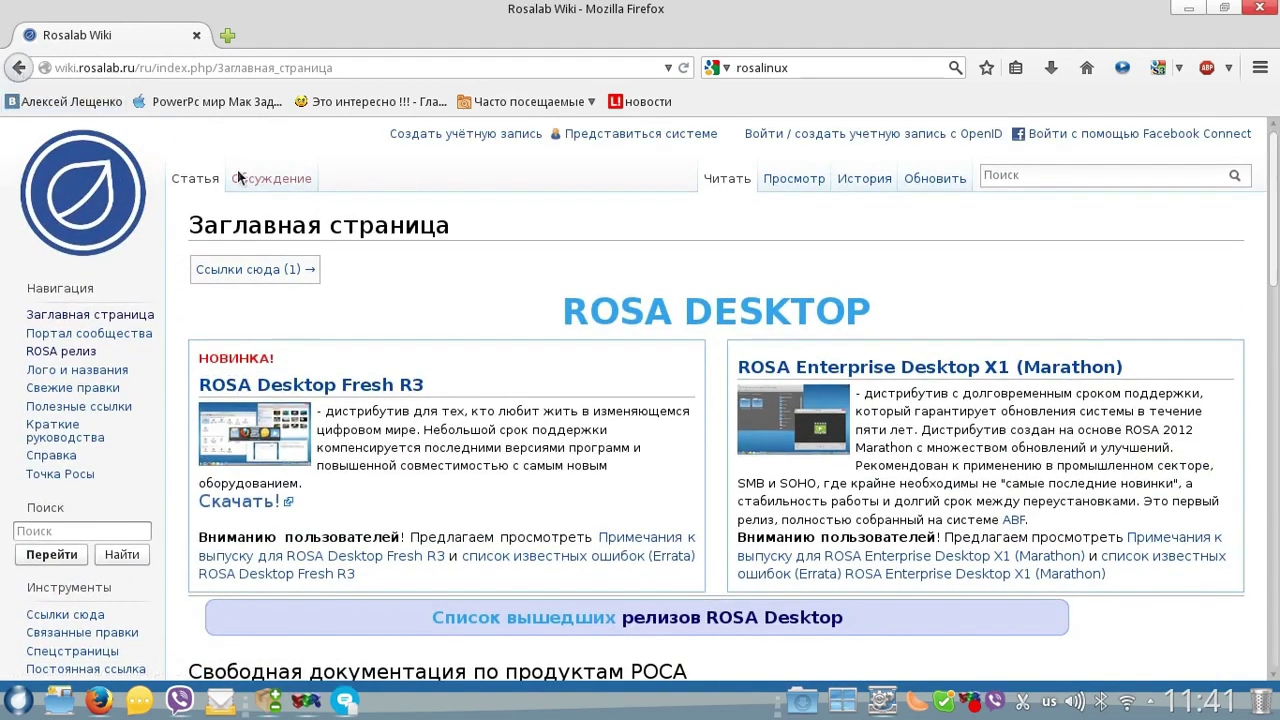
{"action": "left_click", "coordinate": [18, 67]}
- Navigate via Для бизнеса and Desktop to the ROSA Desktop Fresh product page
{"action": "left_click", "coordinate": [480, 251]}
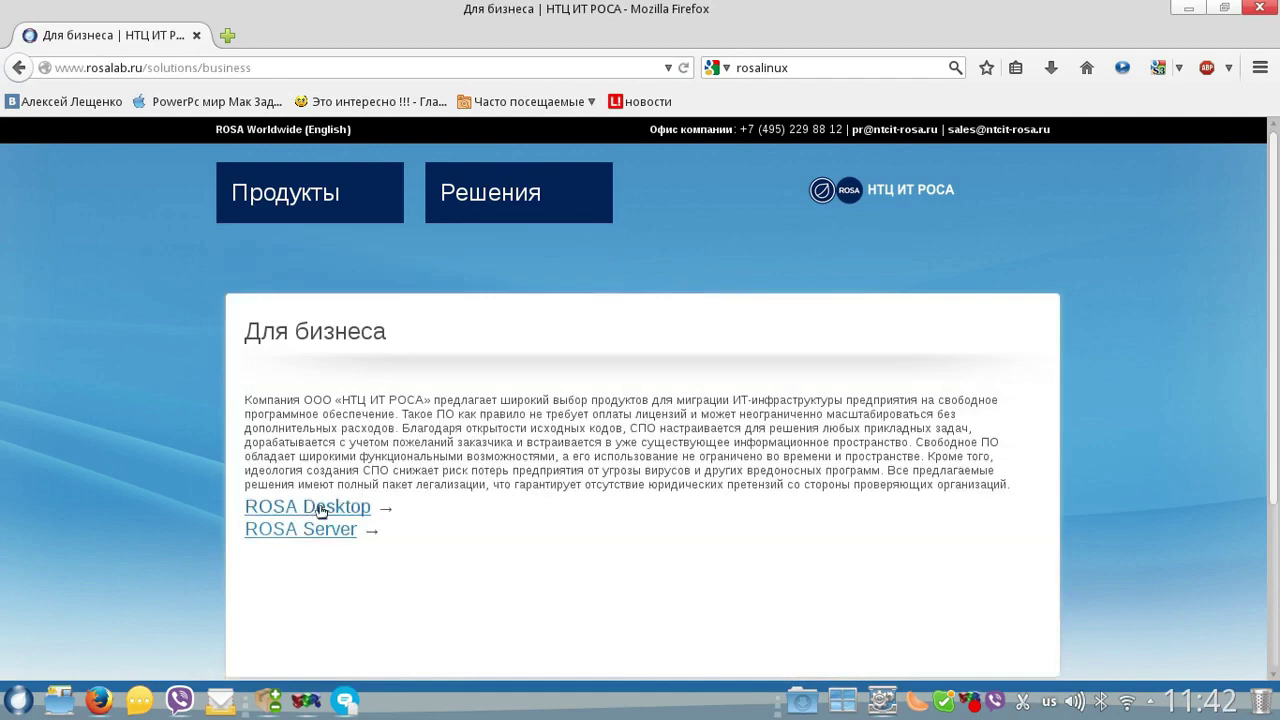
{"action": "mouse_move", "coordinate": [285, 193]}
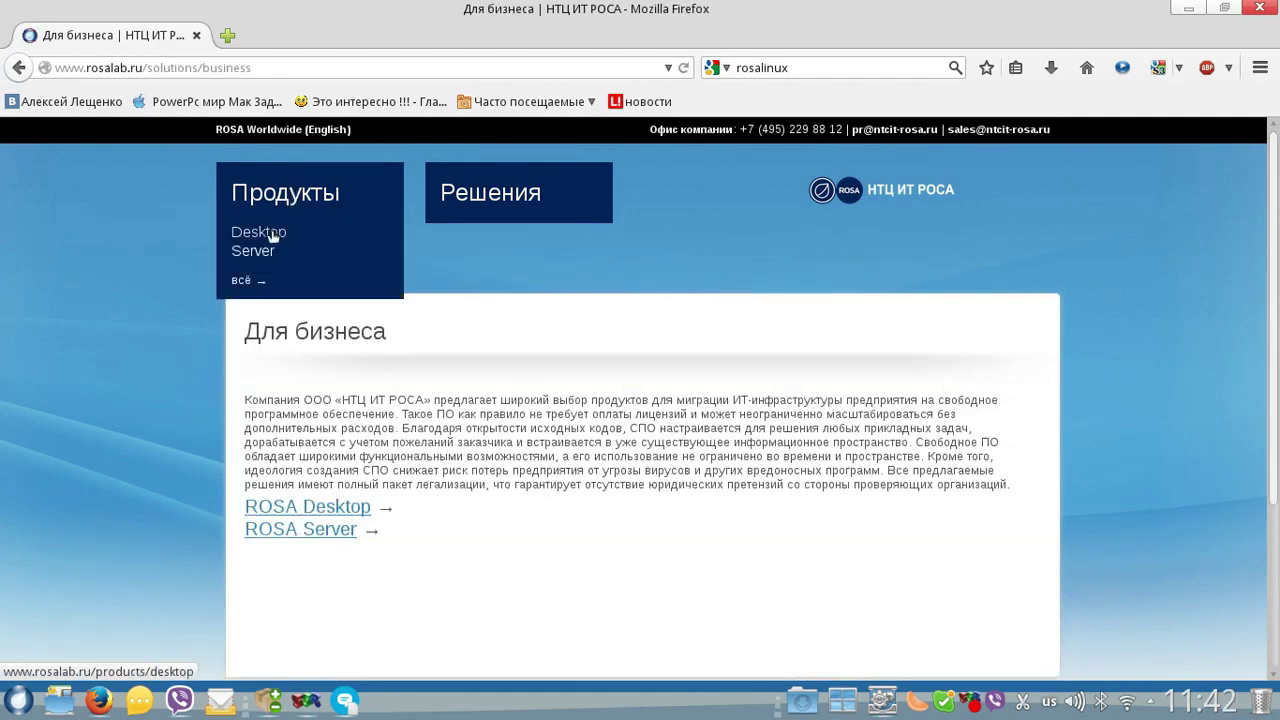
{"action": "left_click", "coordinate": [258, 232]}
{"action": "scroll", "coordinate": [348, 417], "scroll_direction": "down", "scroll_amount": 8}
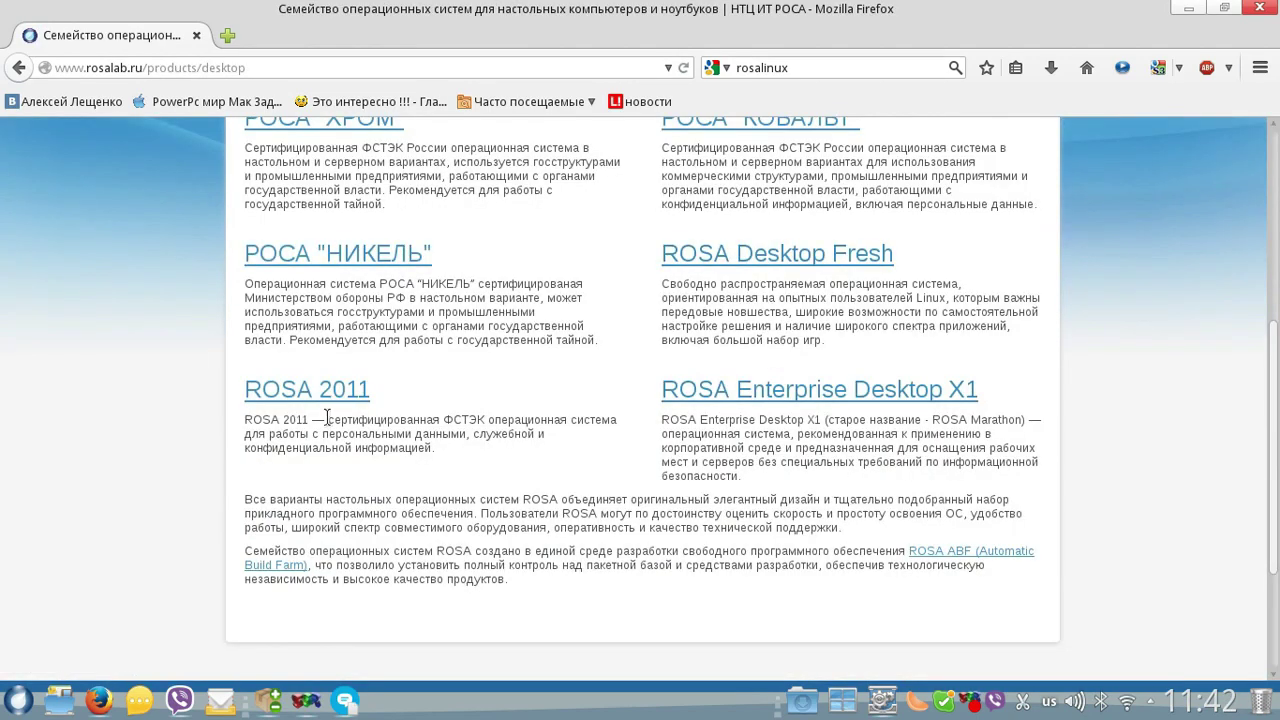
{"action": "left_click", "coordinate": [720, 254]}
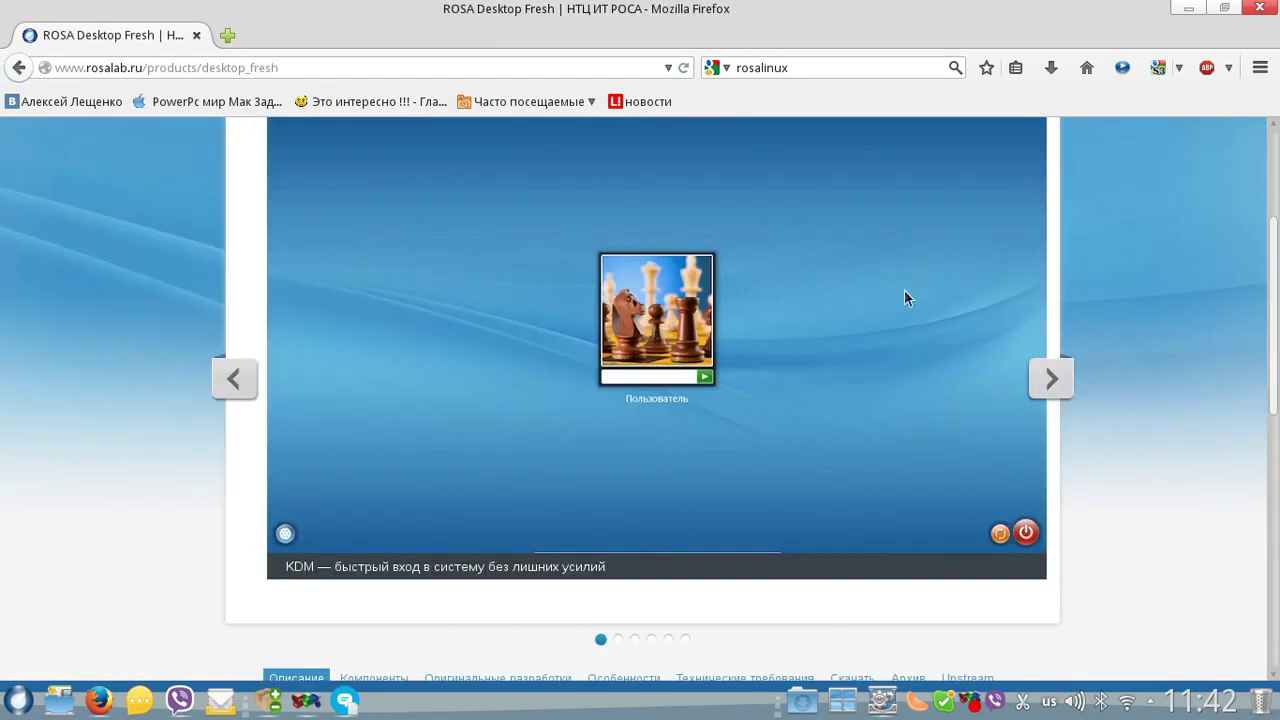
- Page through the screenshot slideshow via RocketBar and SimpleWelcome to the TimeFrame slide
{"action": "left_click", "coordinate": [1051, 380]}
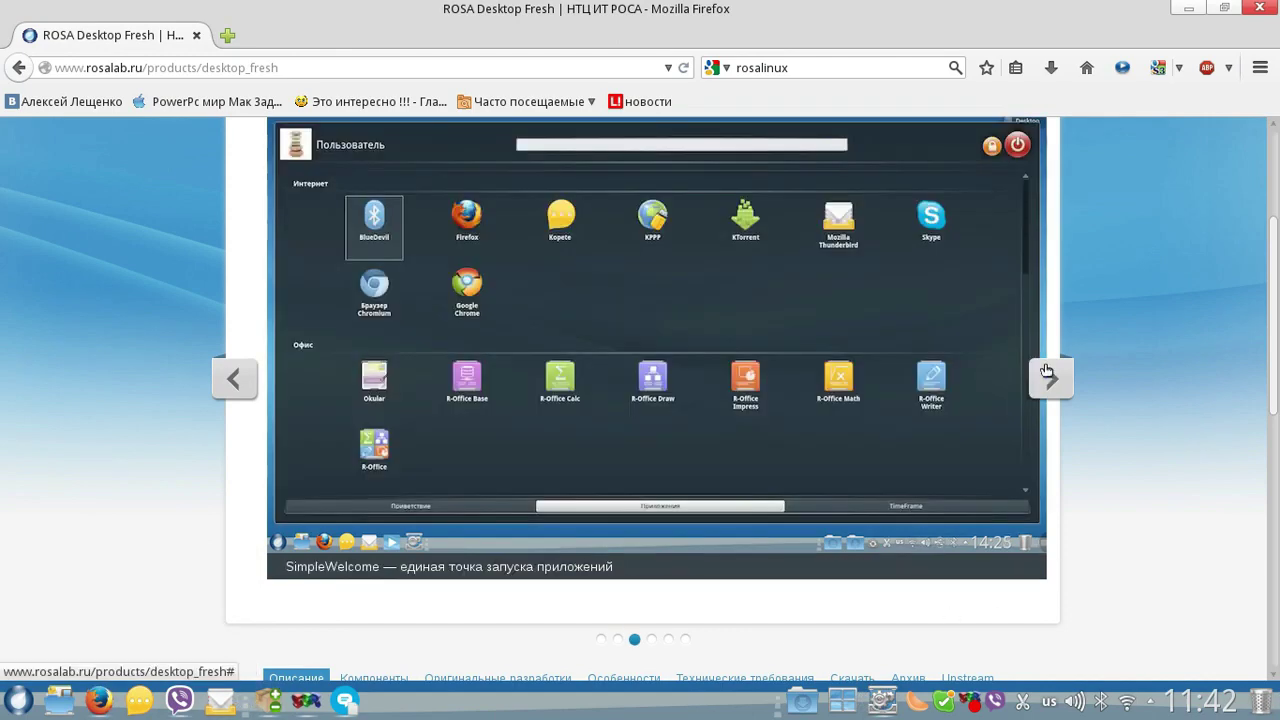
{"action": "scroll", "coordinate": [877, 391], "scroll_direction": "up", "scroll_amount": 1}
{"action": "scroll", "coordinate": [877, 391], "scroll_direction": "up", "scroll_amount": 1}
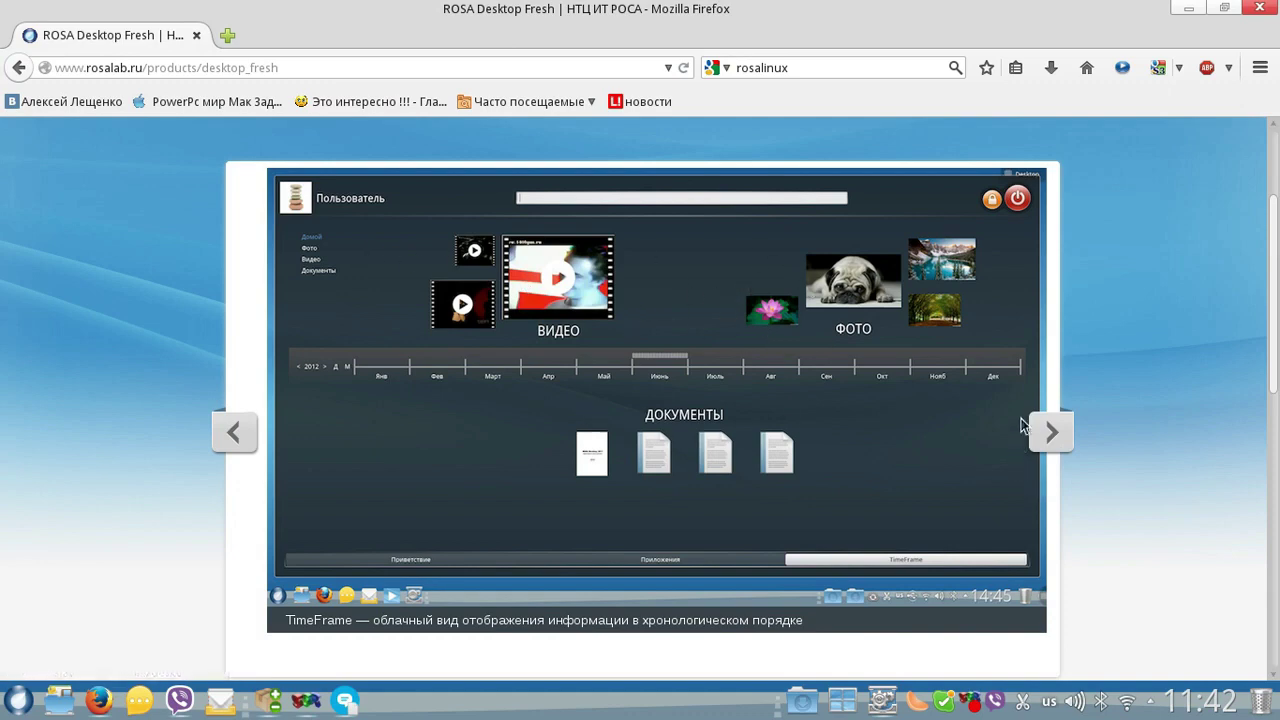
{"action": "left_click", "coordinate": [1052, 433]}
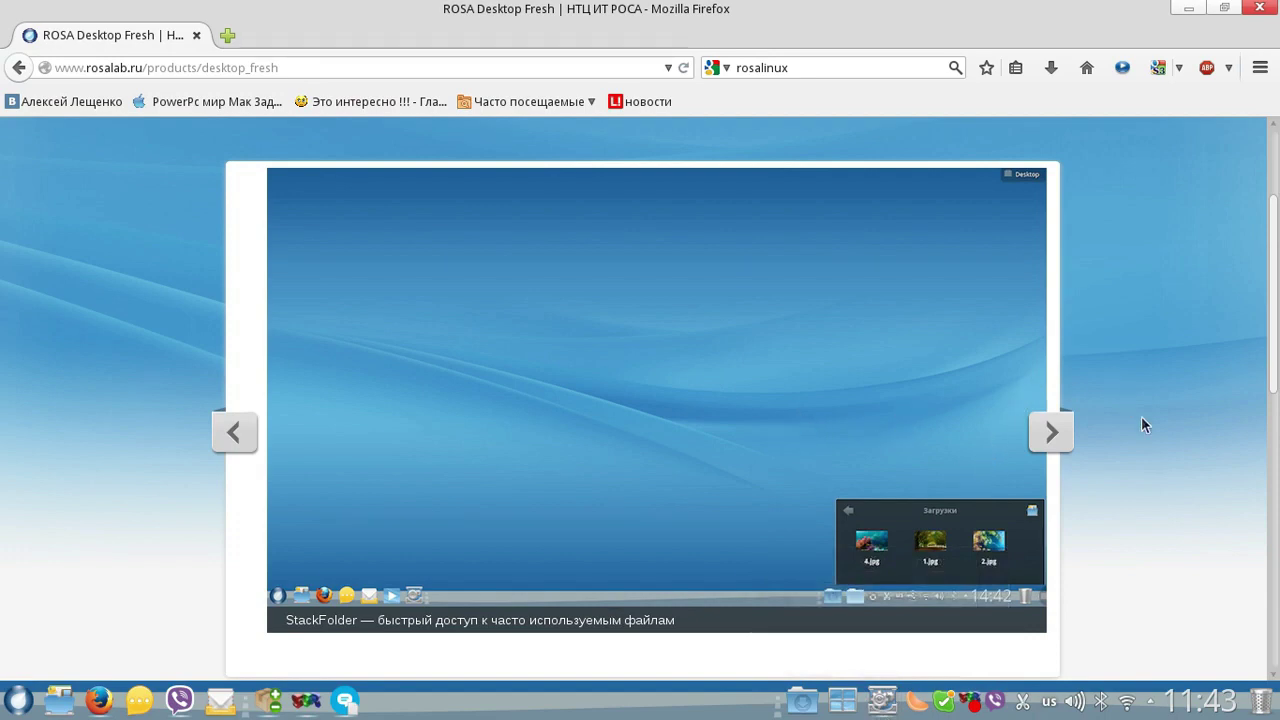
{"action": "left_click", "coordinate": [1050, 436]}
{"action": "left_click", "coordinate": [1050, 443]}
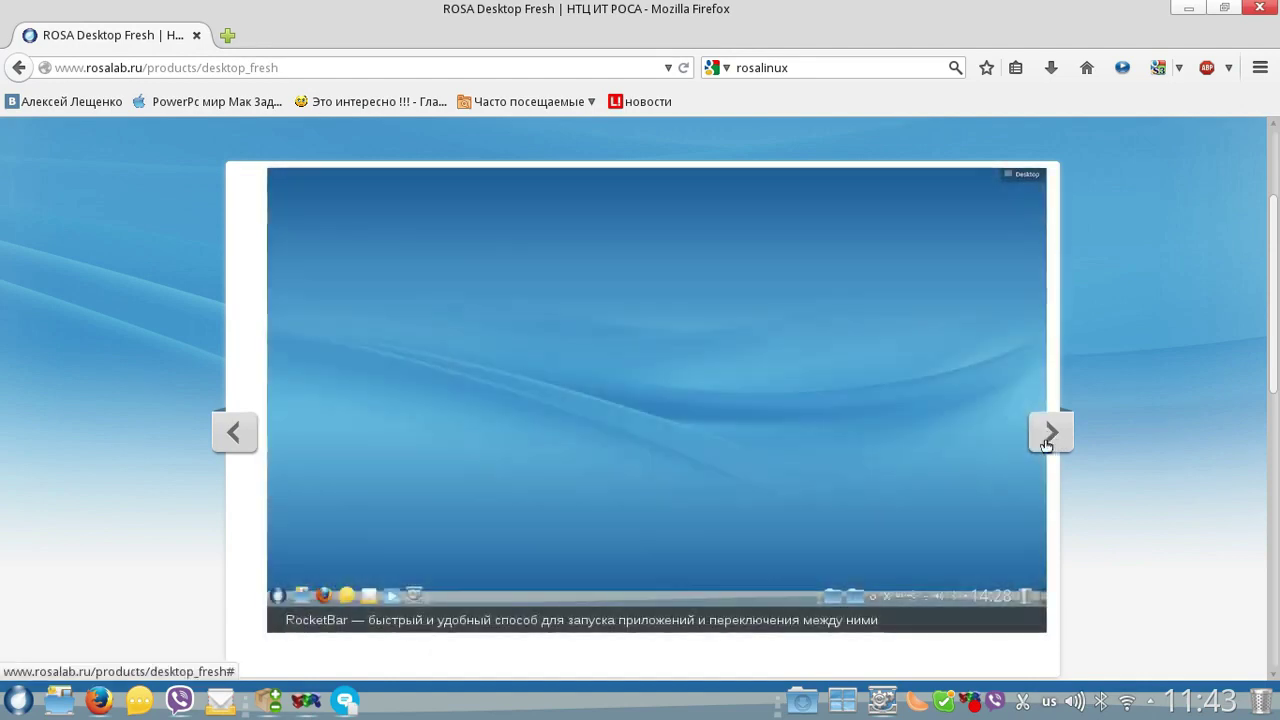
{"action": "left_click", "coordinate": [1044, 445]}
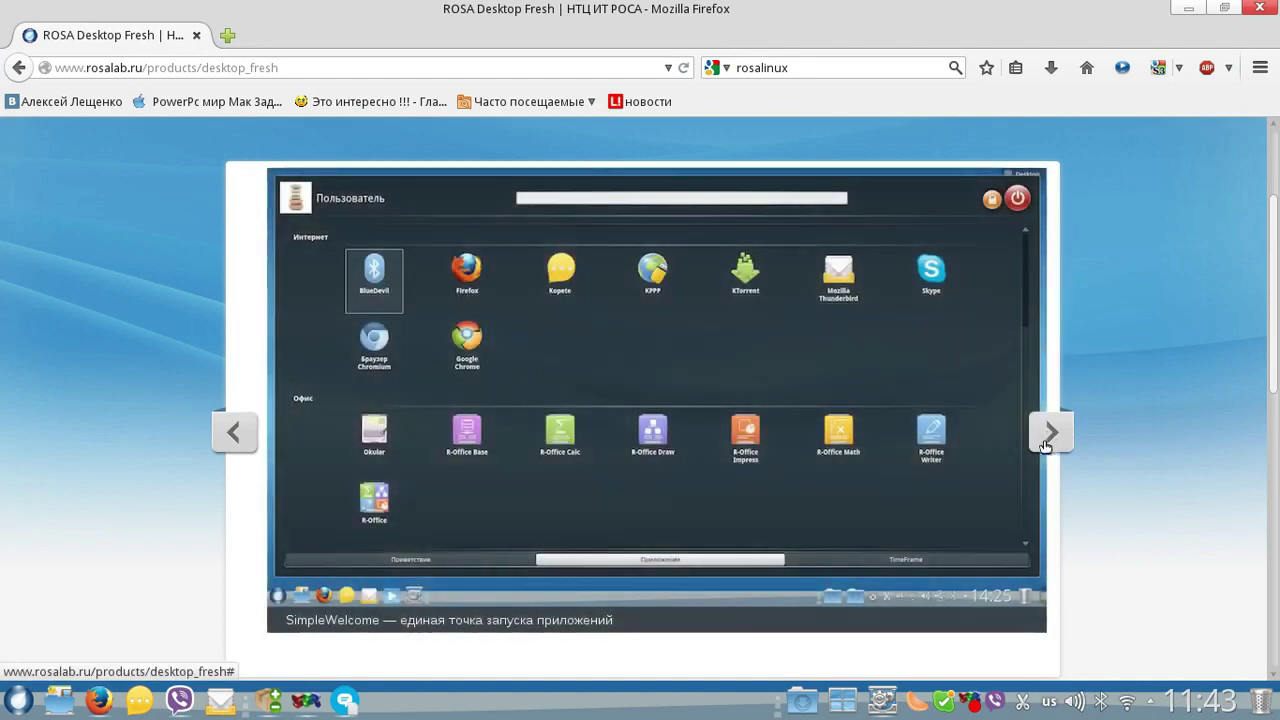
{"action": "left_click", "coordinate": [1035, 448]}
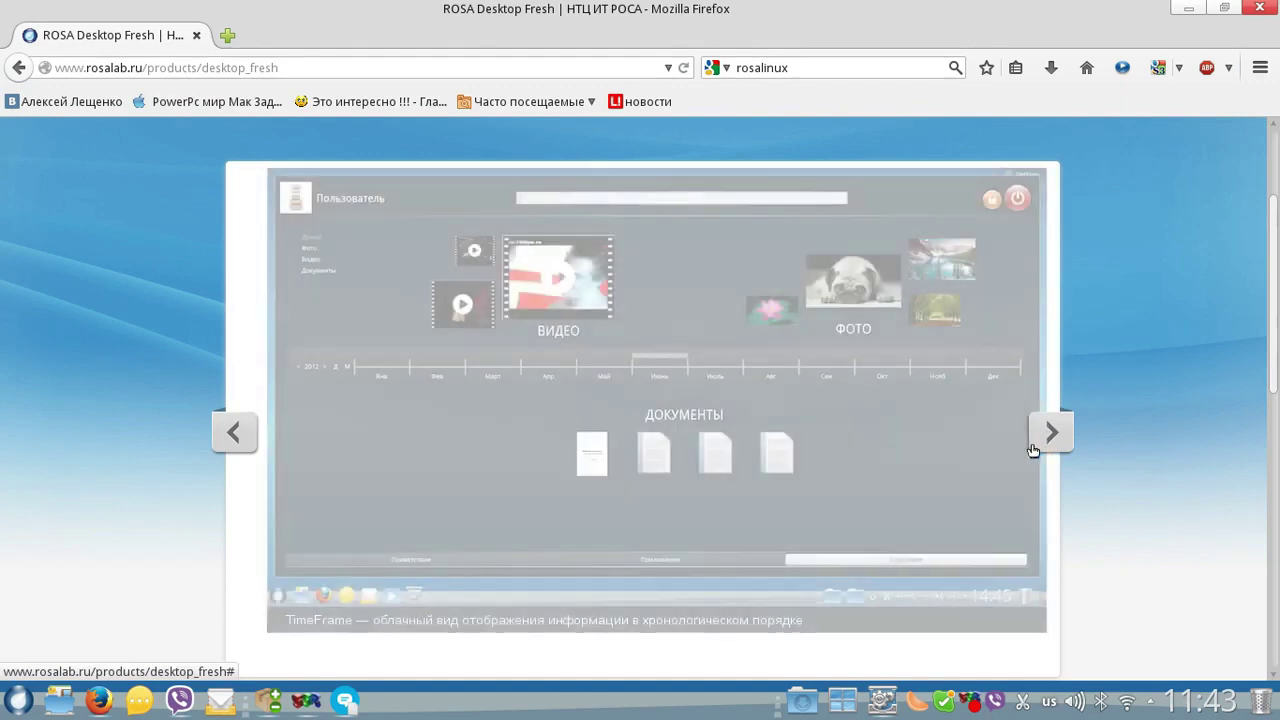
{"action": "scroll", "coordinate": [1183, 365], "scroll_direction": "up", "scroll_amount": 3}
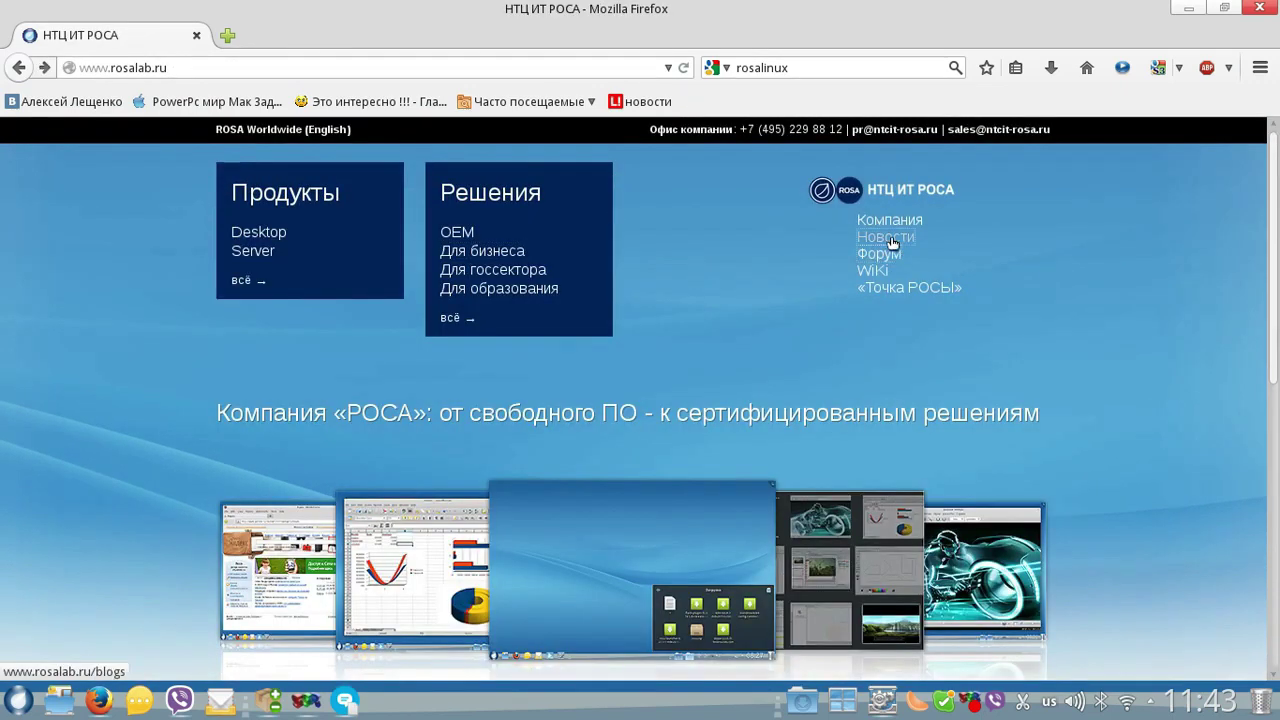
- Open rosalab.ru's news blog from the header menu, then minimize Firefox
{"action": "mouse_move", "coordinate": [310, 192]}
{"action": "left_click", "coordinate": [884, 253]}
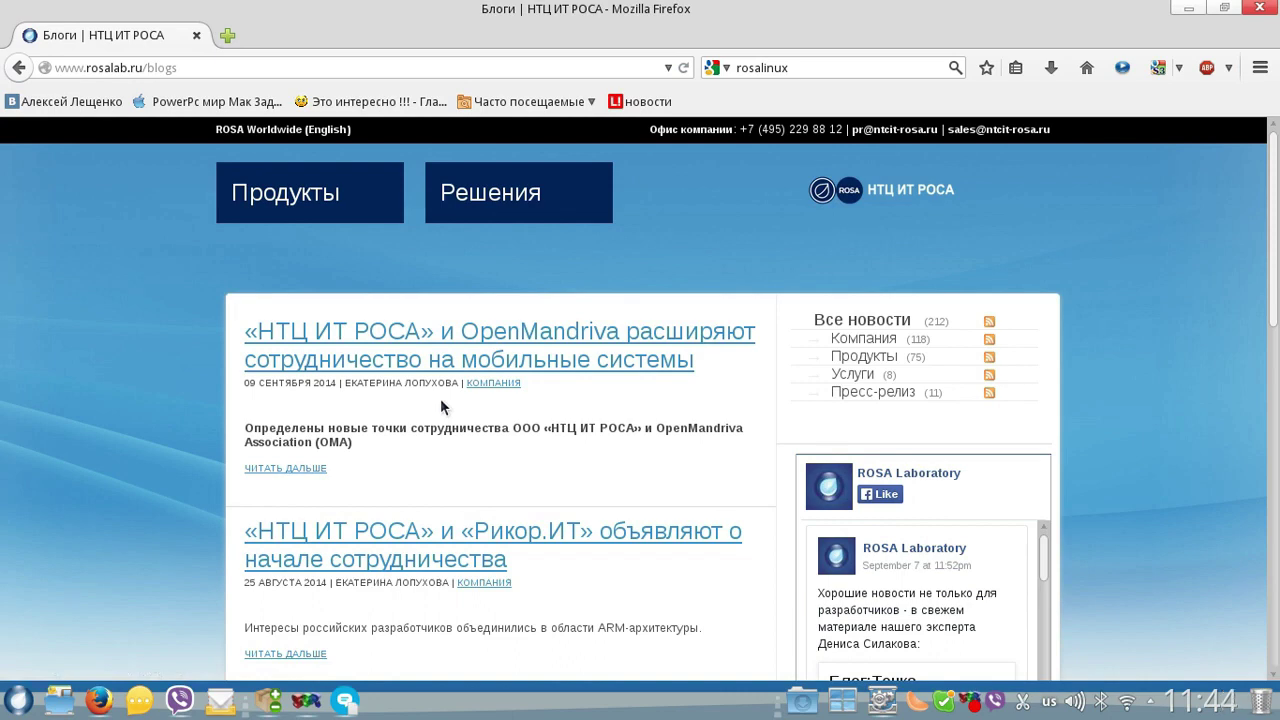
{"action": "left_click", "coordinate": [1184, 8]}
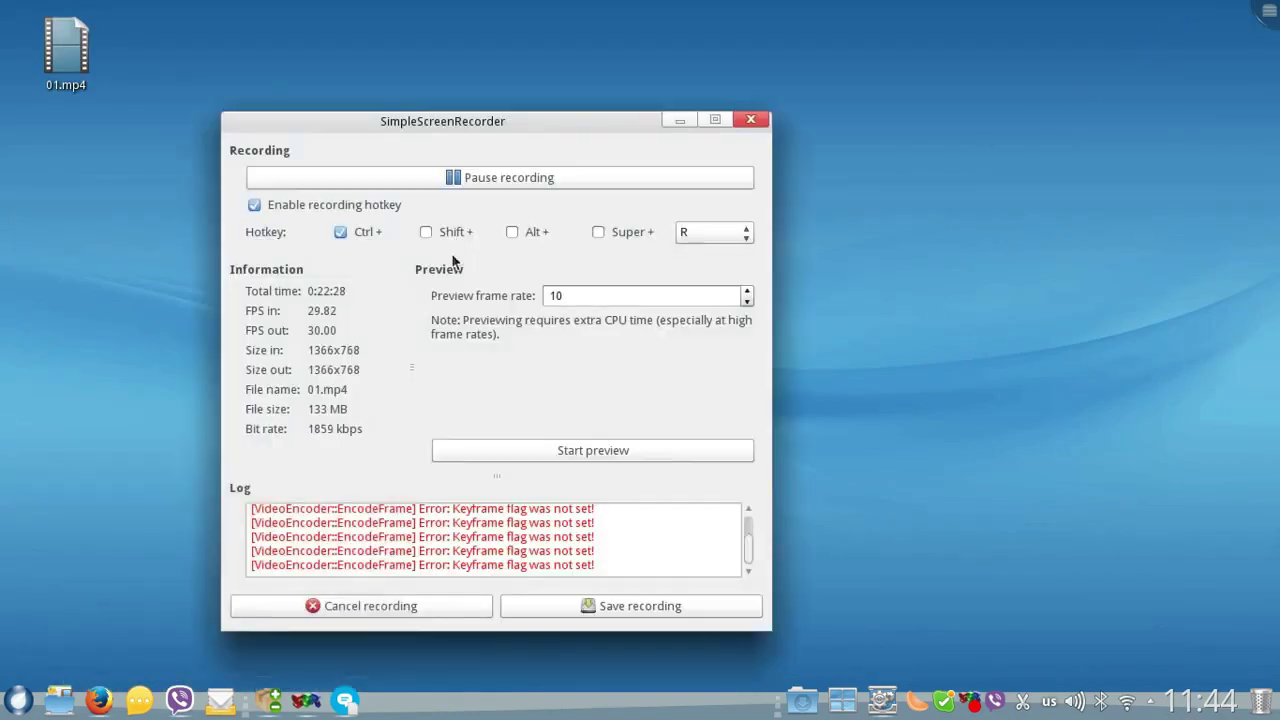